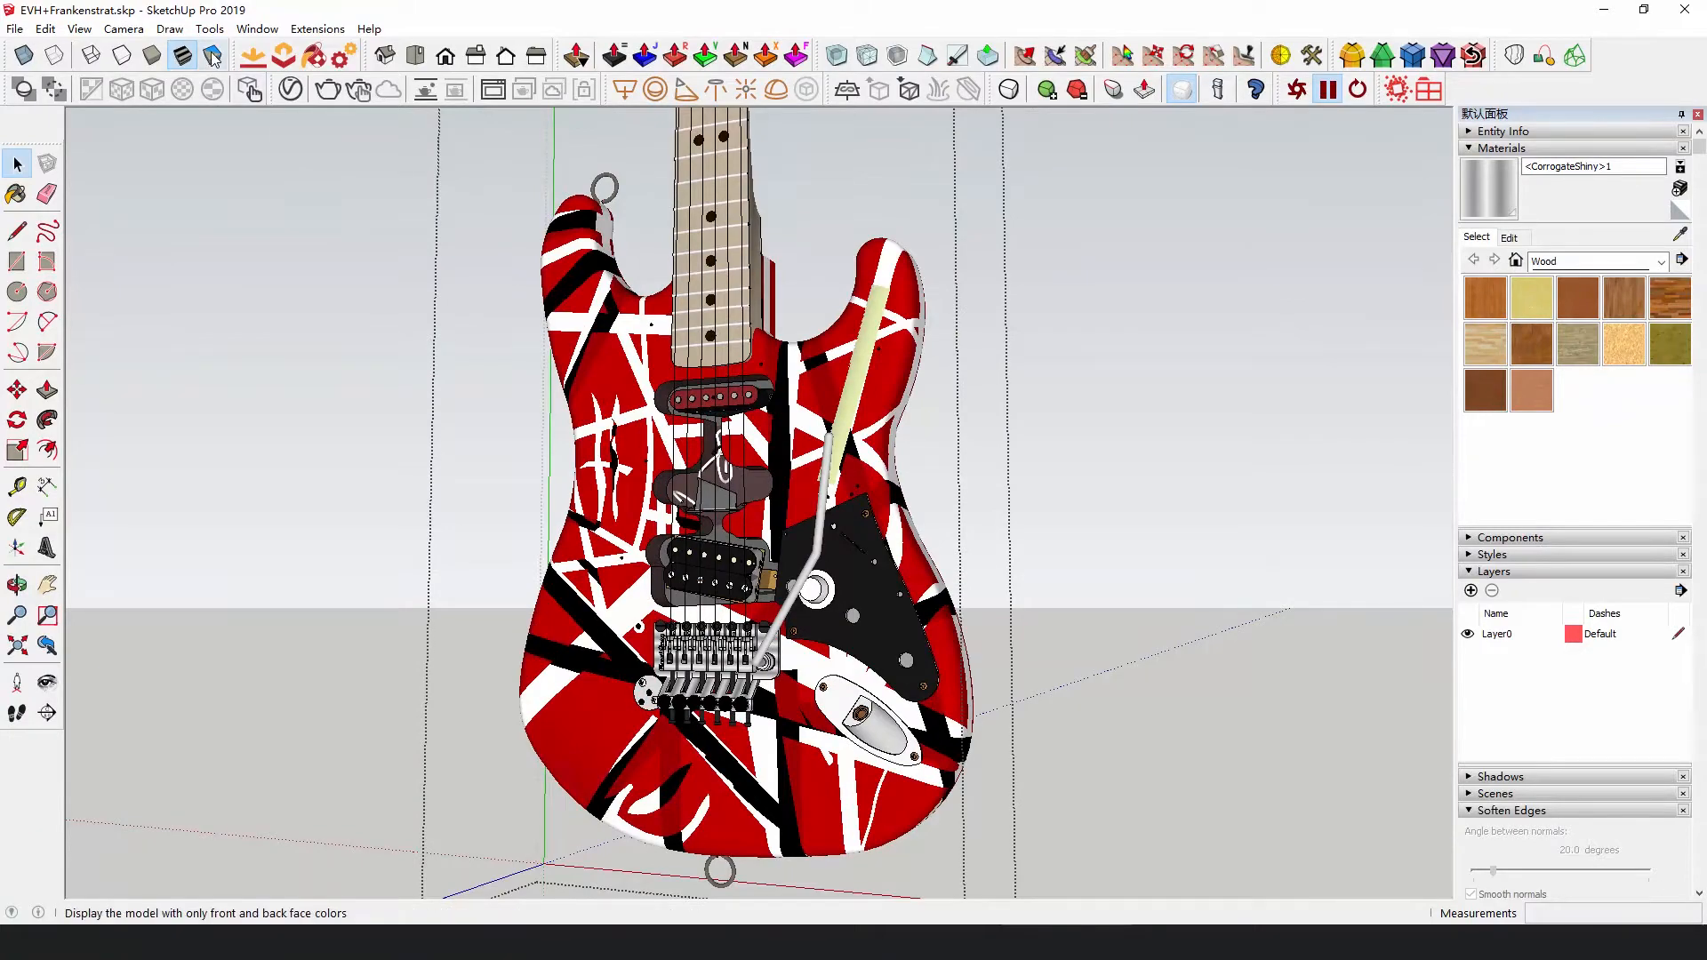
Show the model with only front and back face colors and reverse the back-facing face on the lower guitar body.
right_click(626, 712)
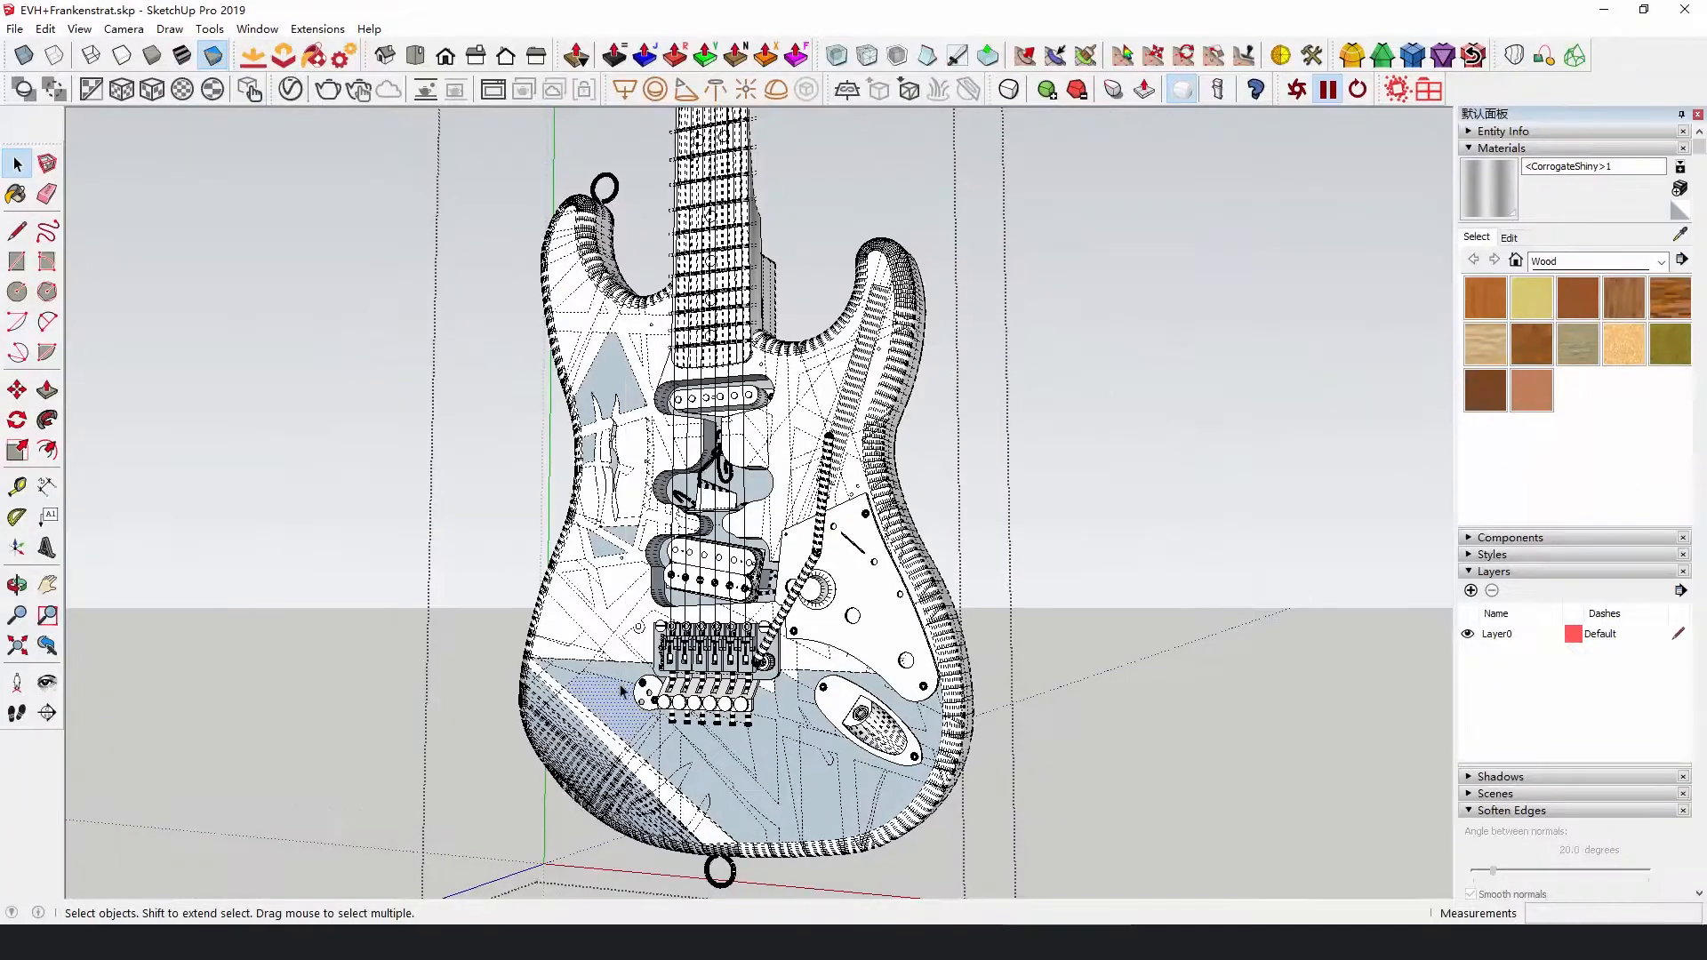
right_click(606, 698)
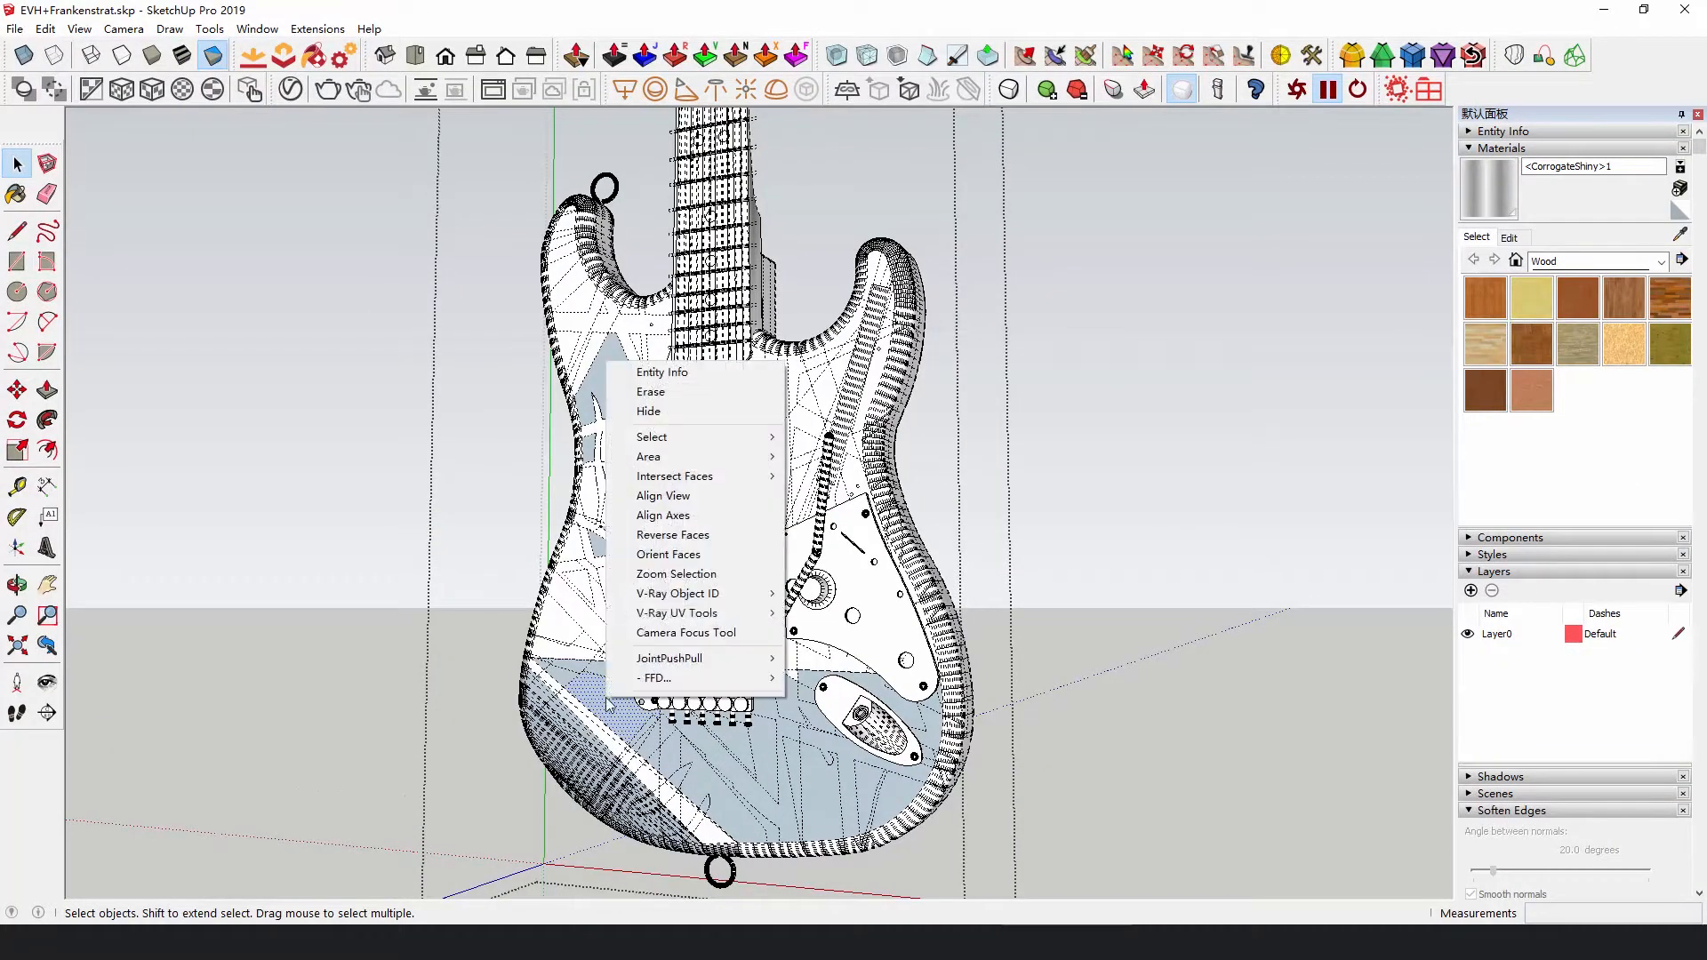
click(674, 554)
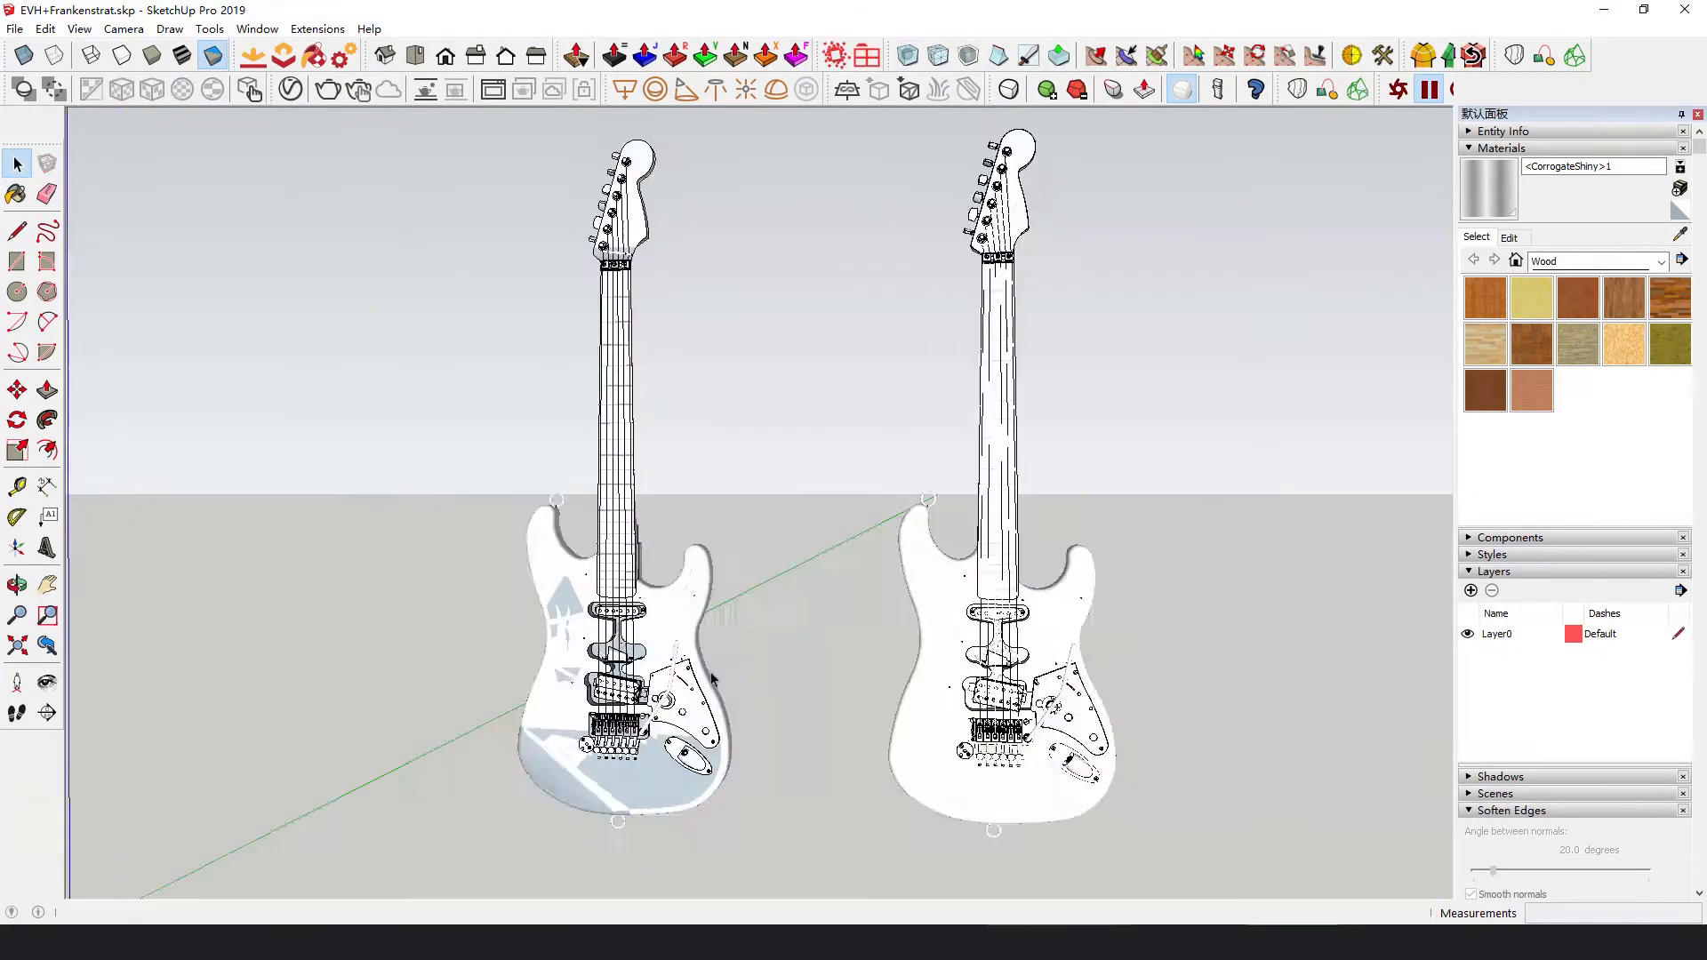
Examine the face orientation on the headstocks, tuning pegs and locking nuts of both guitars.
middle_drag(622, 655, 978, 613)
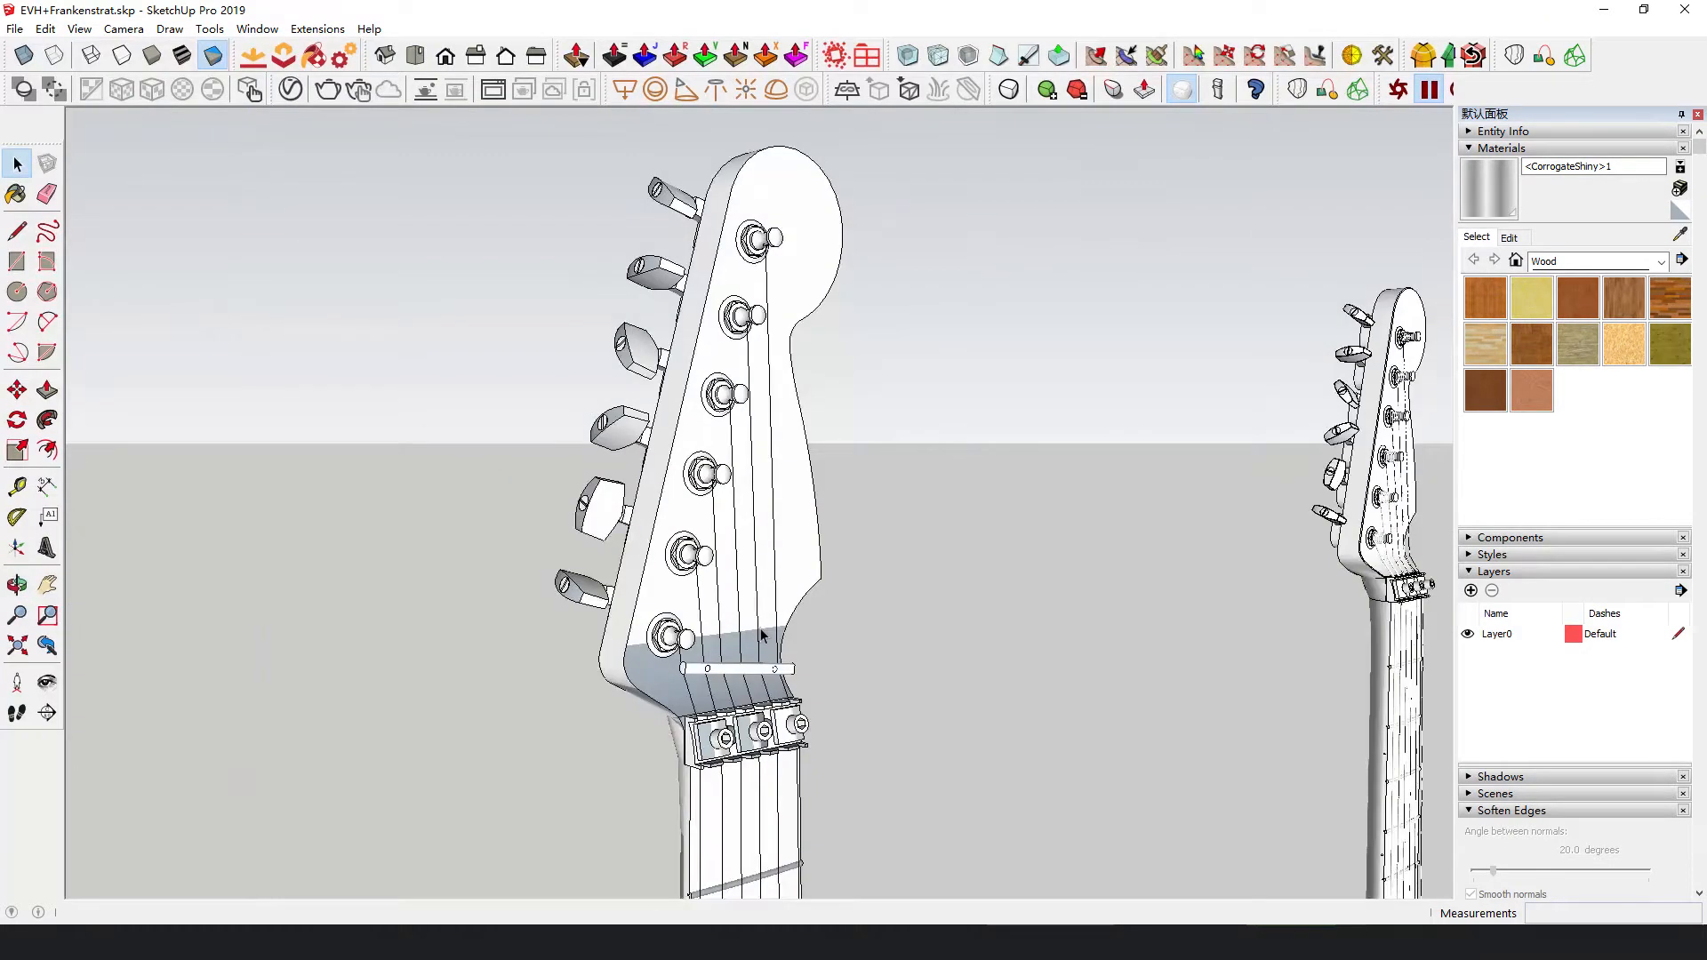
scroll(760, 627, up, 5)
middle_drag(690, 598, 1188, 601)
scroll(737, 489, down, 3)
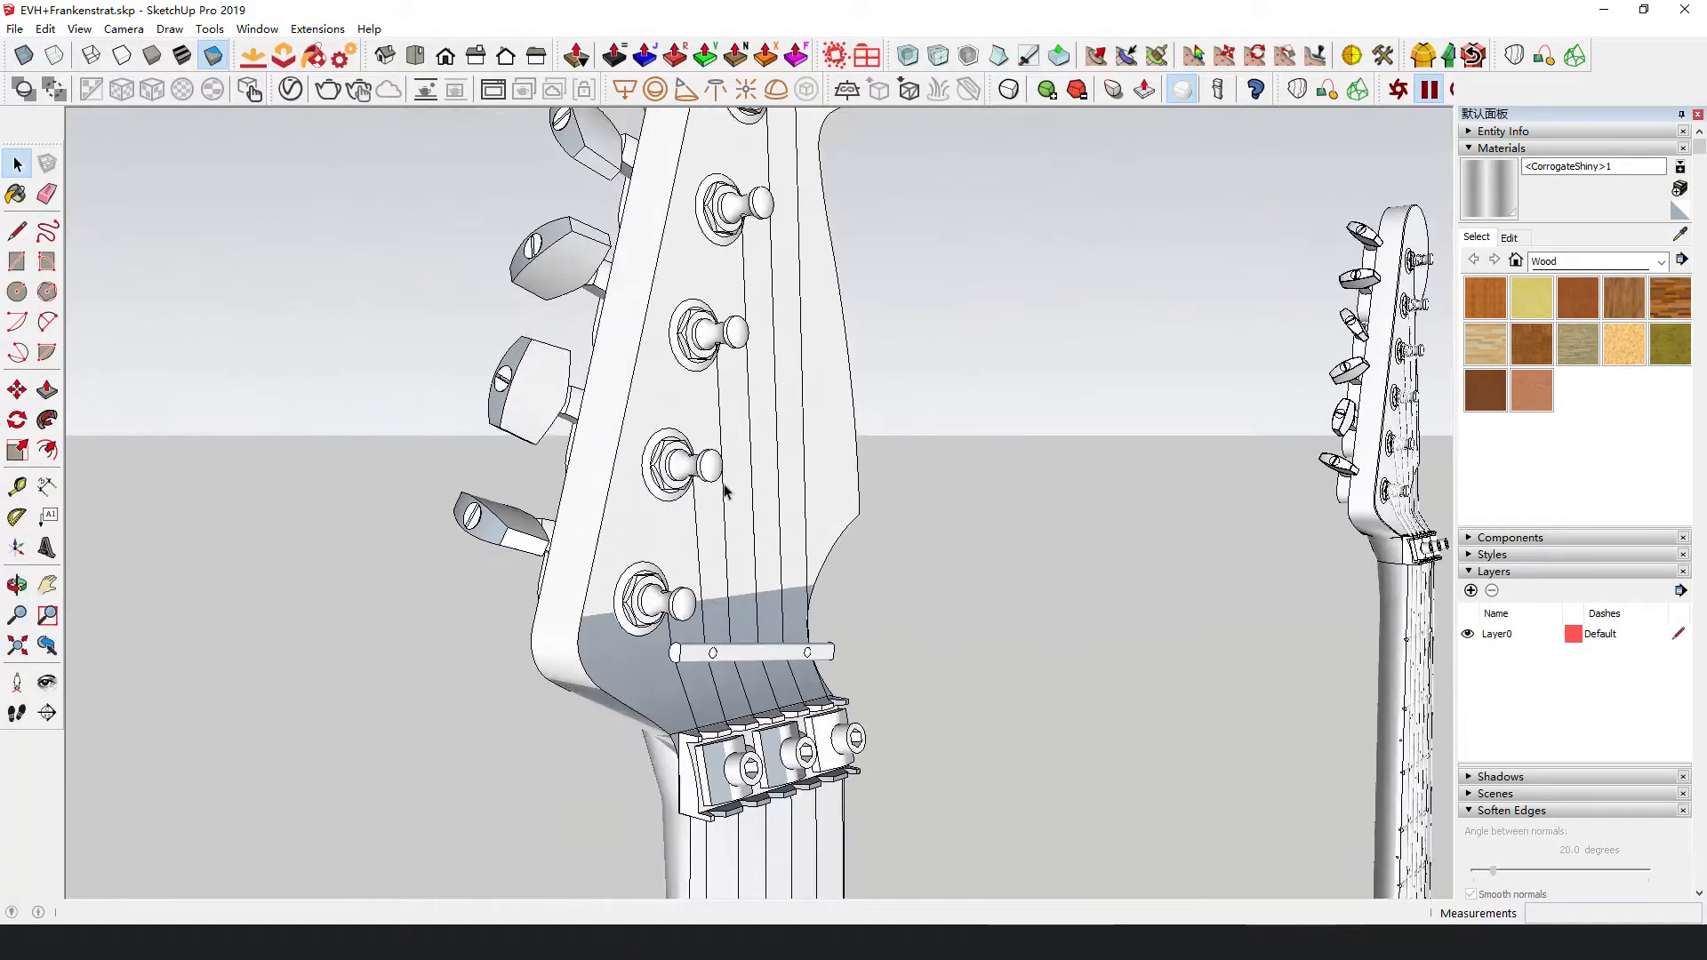
scroll(725, 490, down, 1)
scroll(1360, 465, up, 3)
shift+middle_drag(1361, 465, 876, 549)
scroll(821, 539, up, 3)
scroll(821, 539, up, 3)
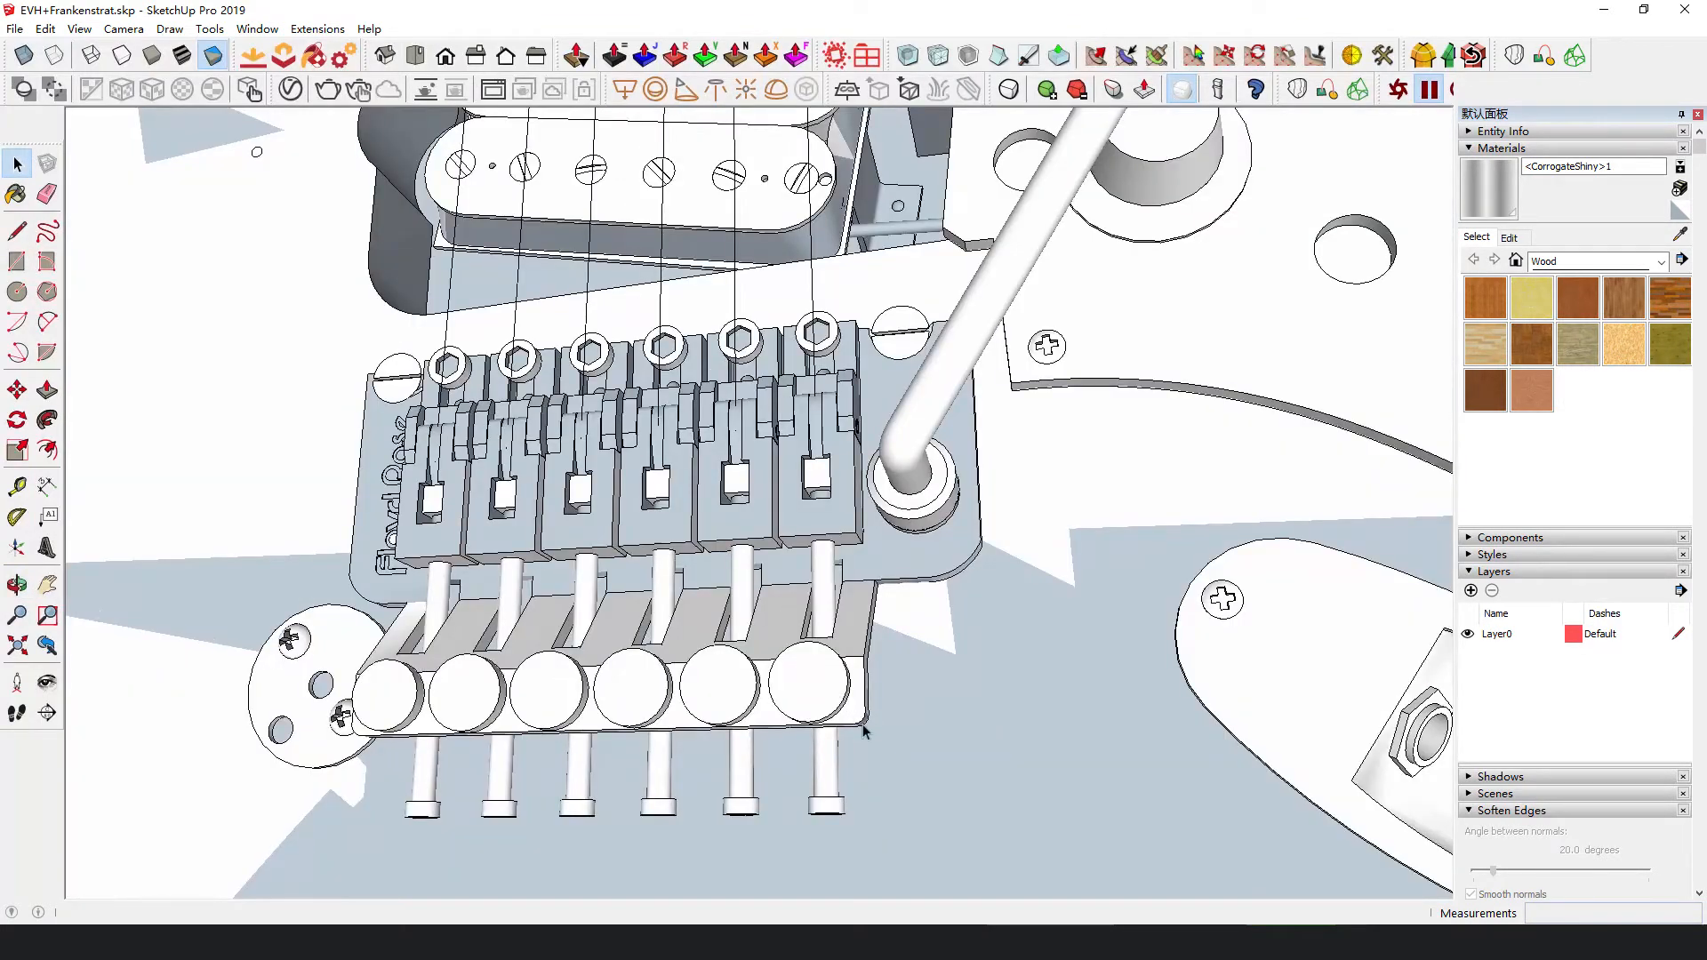
Examine the bridge saddles, screws and string ends on both guitars for face orientation and modelling detail.
scroll(862, 723, up, 3)
middle_drag(862, 724, 1000, 576)
scroll(893, 638, up, 4)
shift+middle_drag(1000, 576, 800, 605)
middle_drag(800, 604, 844, 613)
scroll(797, 530, up, 1)
shift+middle_drag(844, 614, 942, 746)
scroll(838, 610, up, 4)
middle_drag(925, 610, 579, 552)
scroll(615, 557, down, 5)
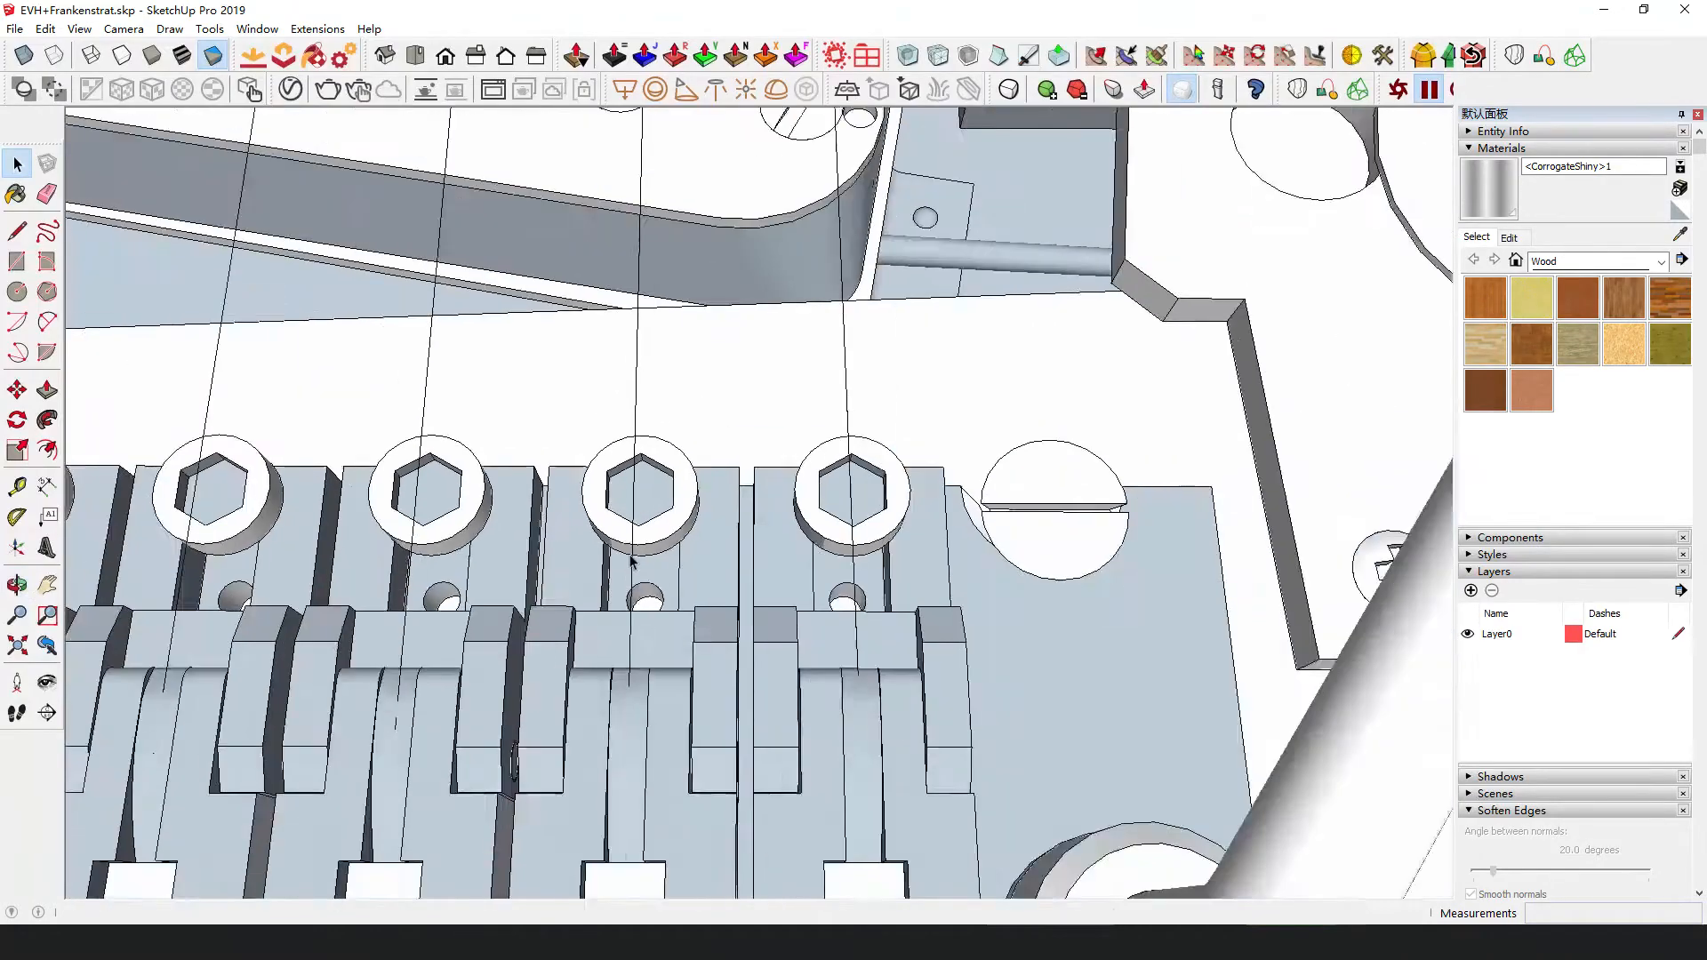
scroll(628, 560, down, 10)
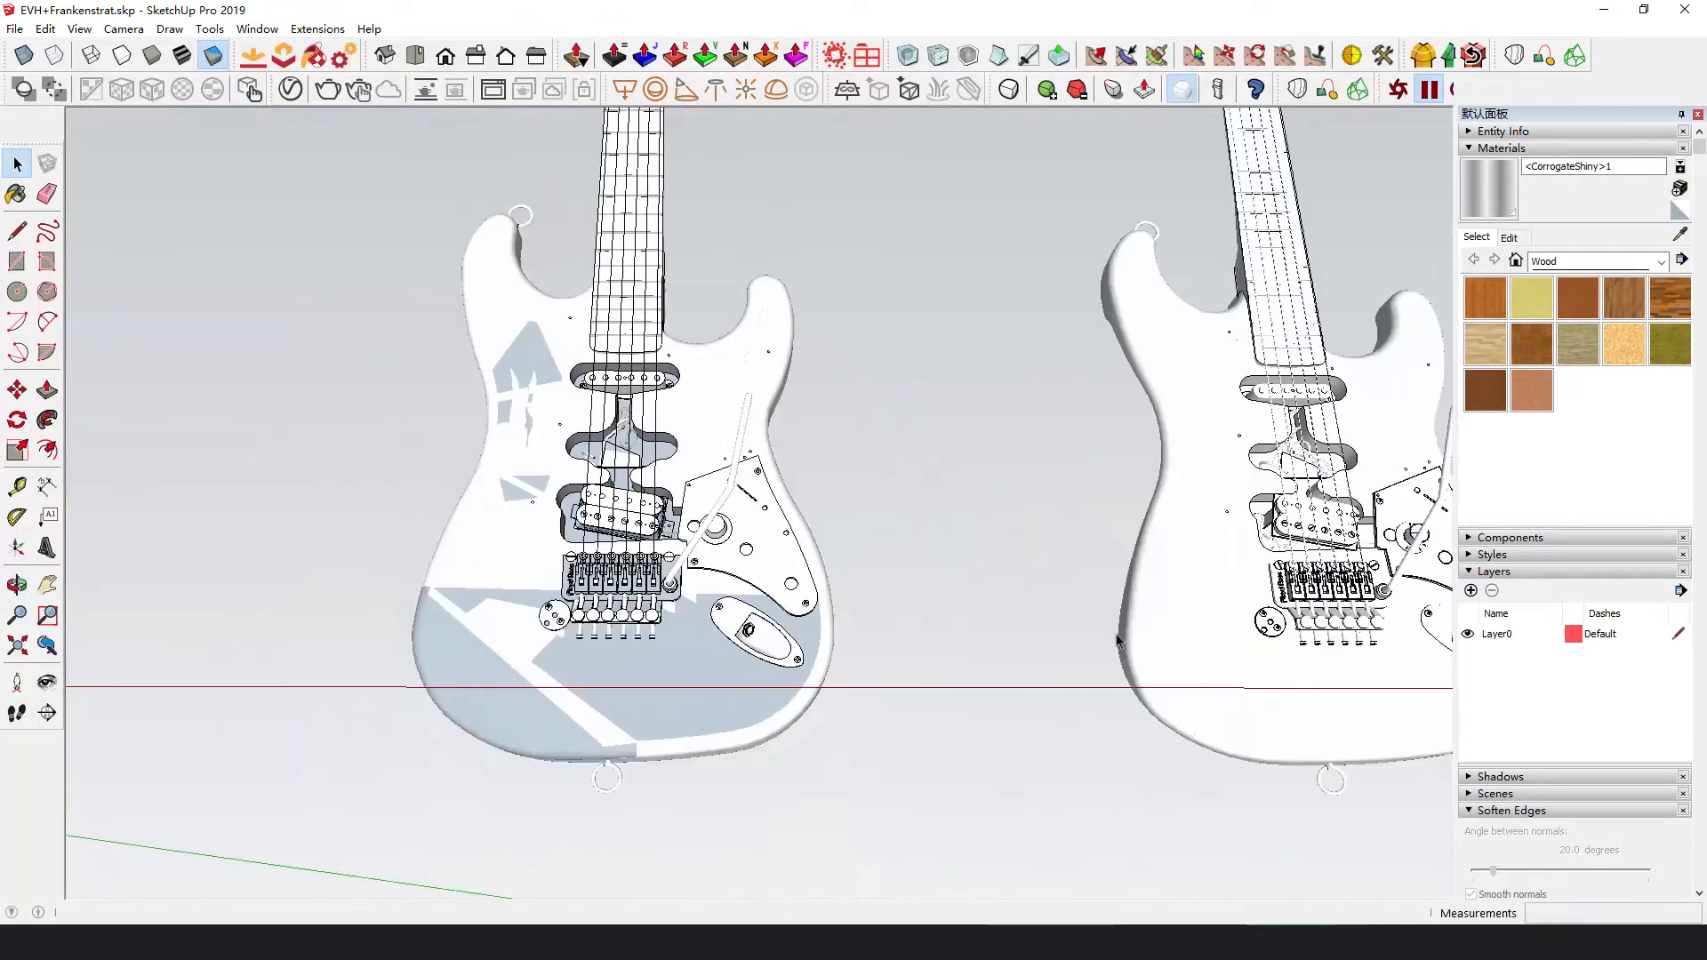
shift+middle_drag(1022, 613, 560, 680)
scroll(819, 791, up, 10)
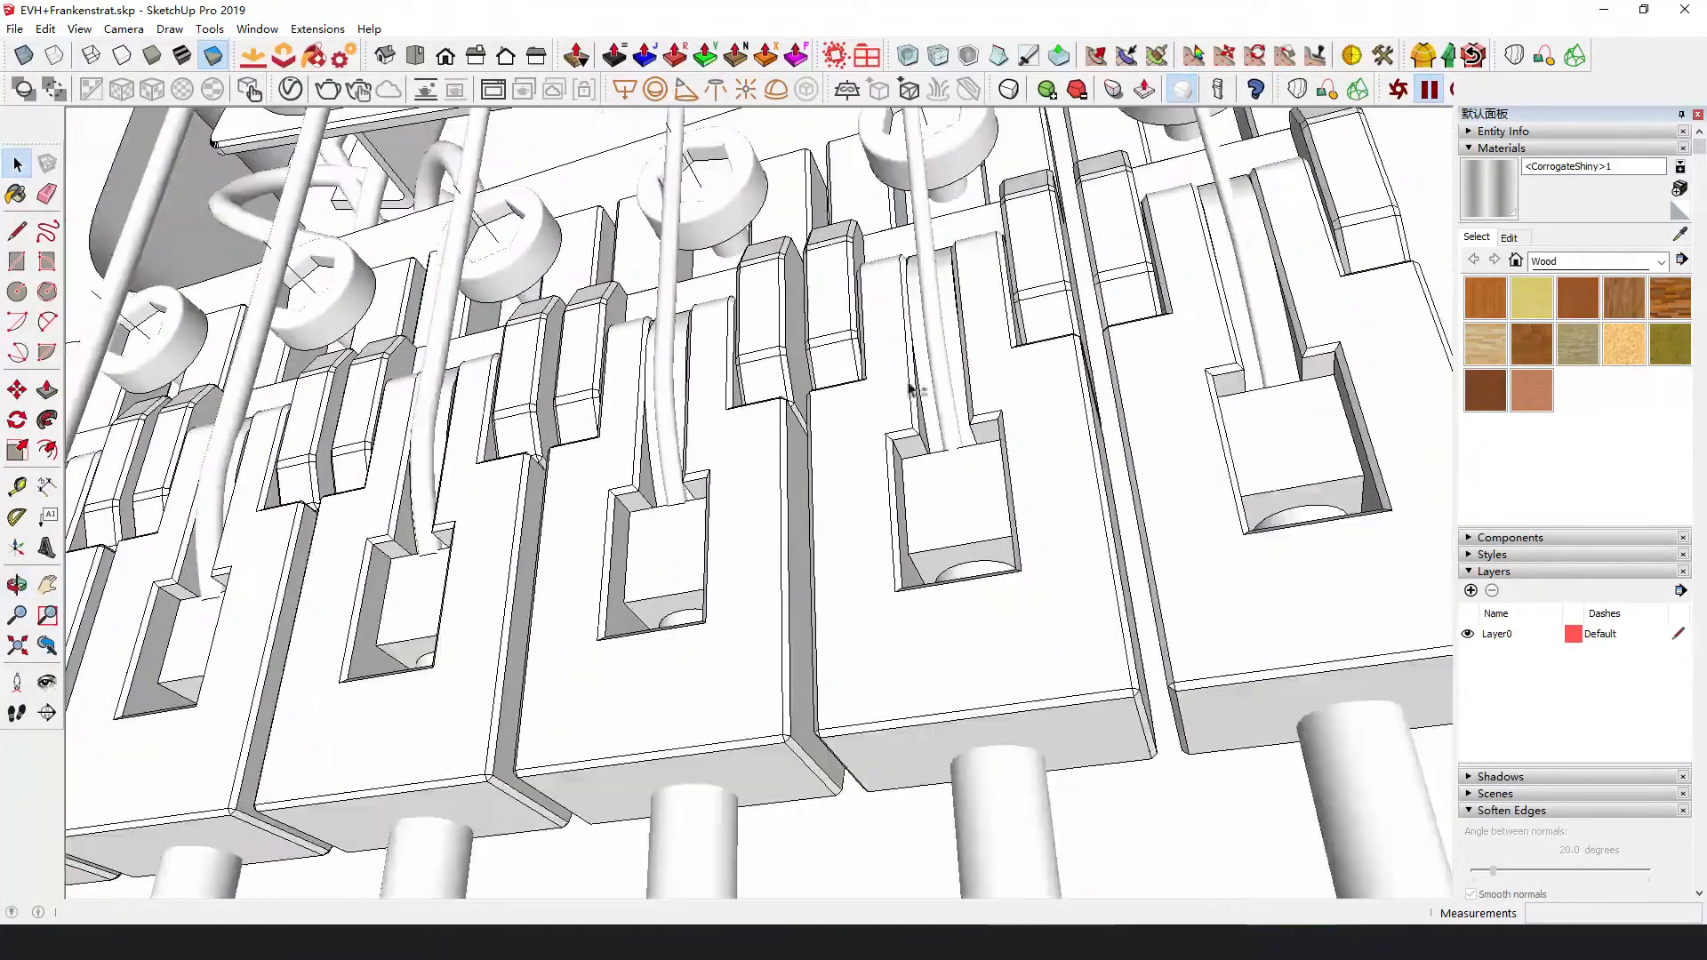
middle_drag(925, 267, 891, 555)
Unsoften the curved row of edges between the jack socket's face and the curved recess of the jack plate.
scroll(940, 392, up, 3)
scroll(756, 508, up, 3)
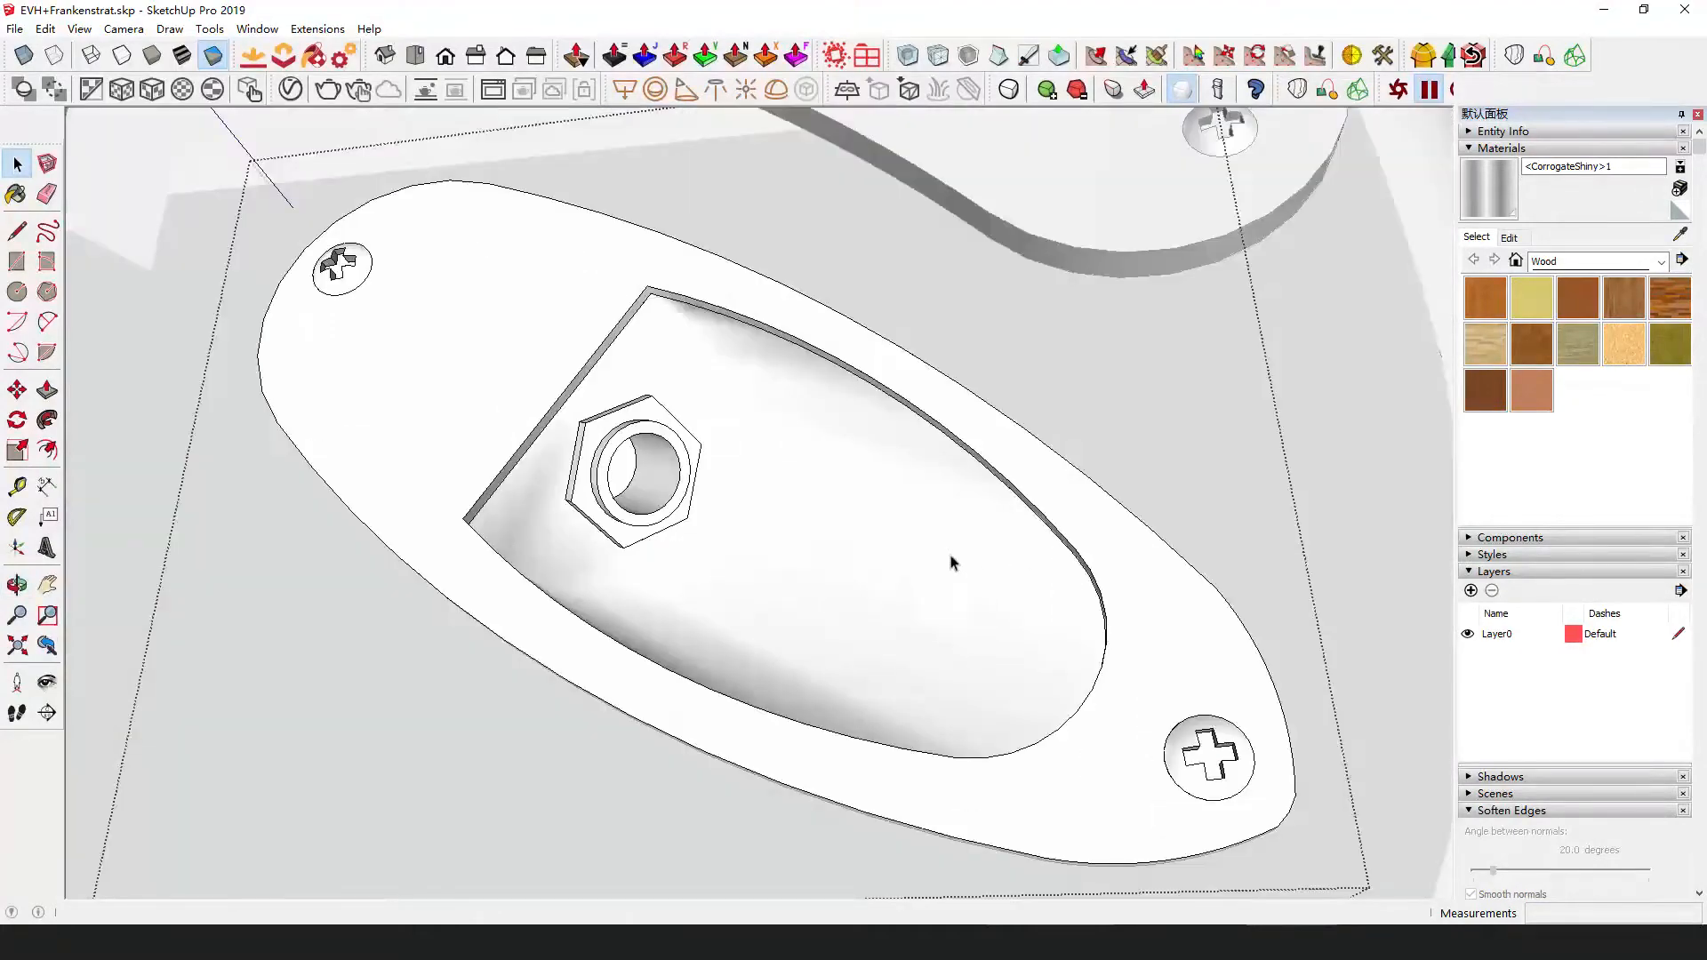
middle_drag(951, 562, 429, 503)
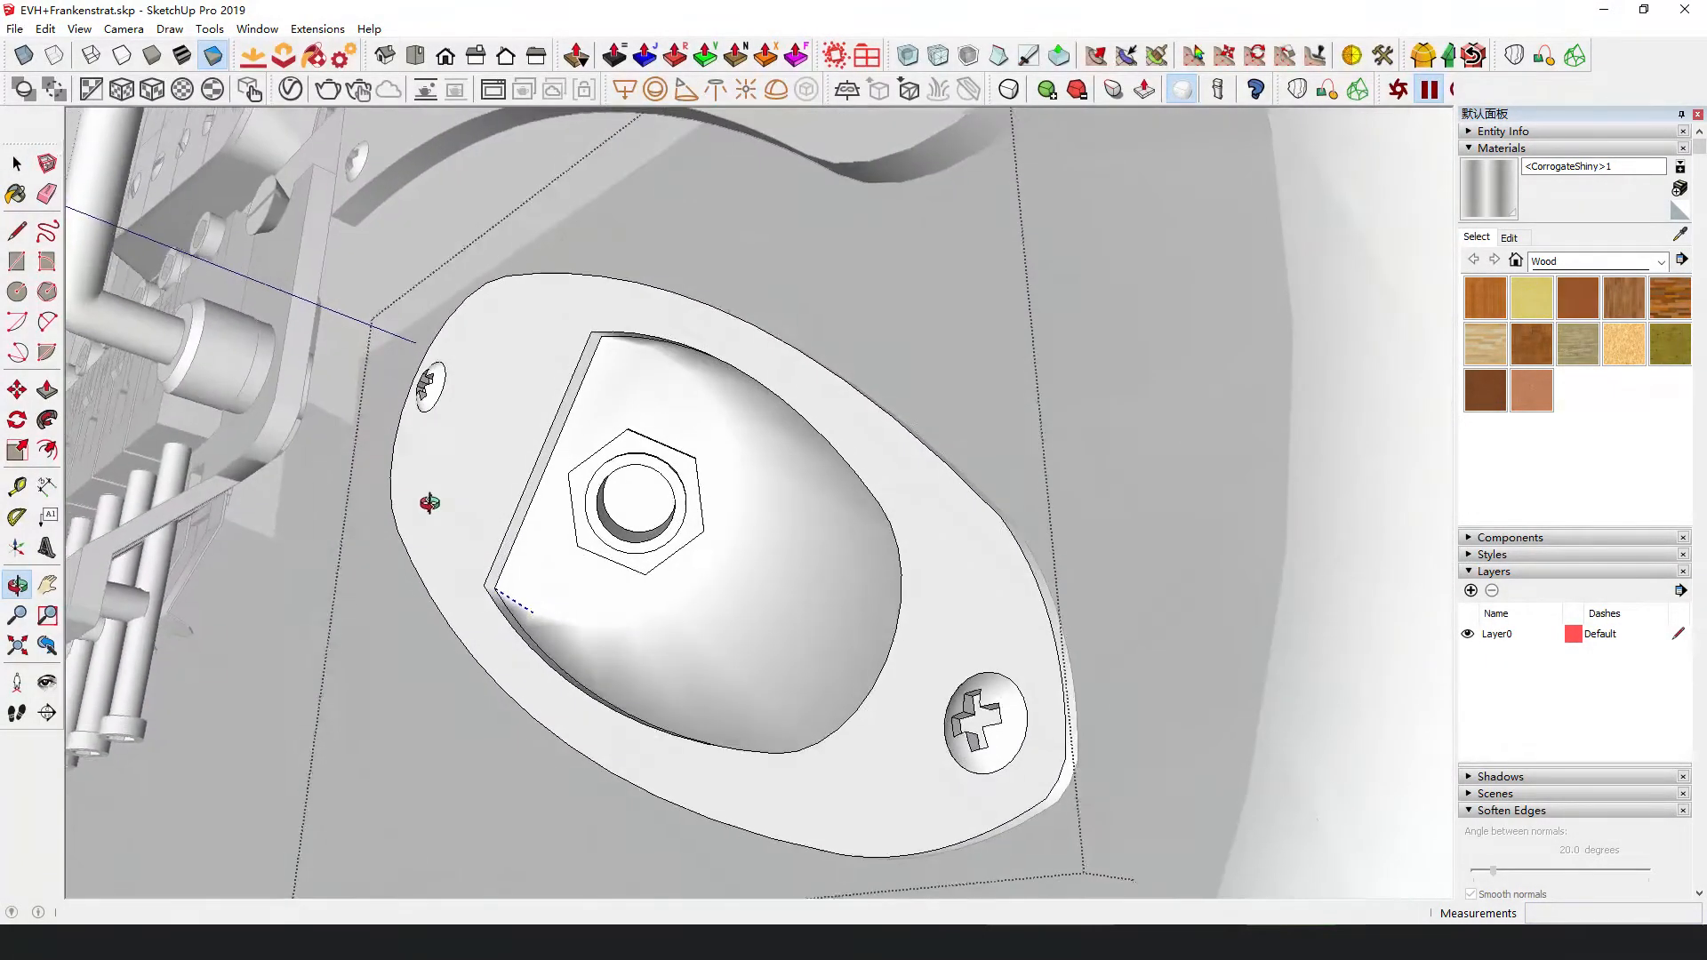
scroll(738, 524, up, 5)
middle_drag(729, 504, 781, 510)
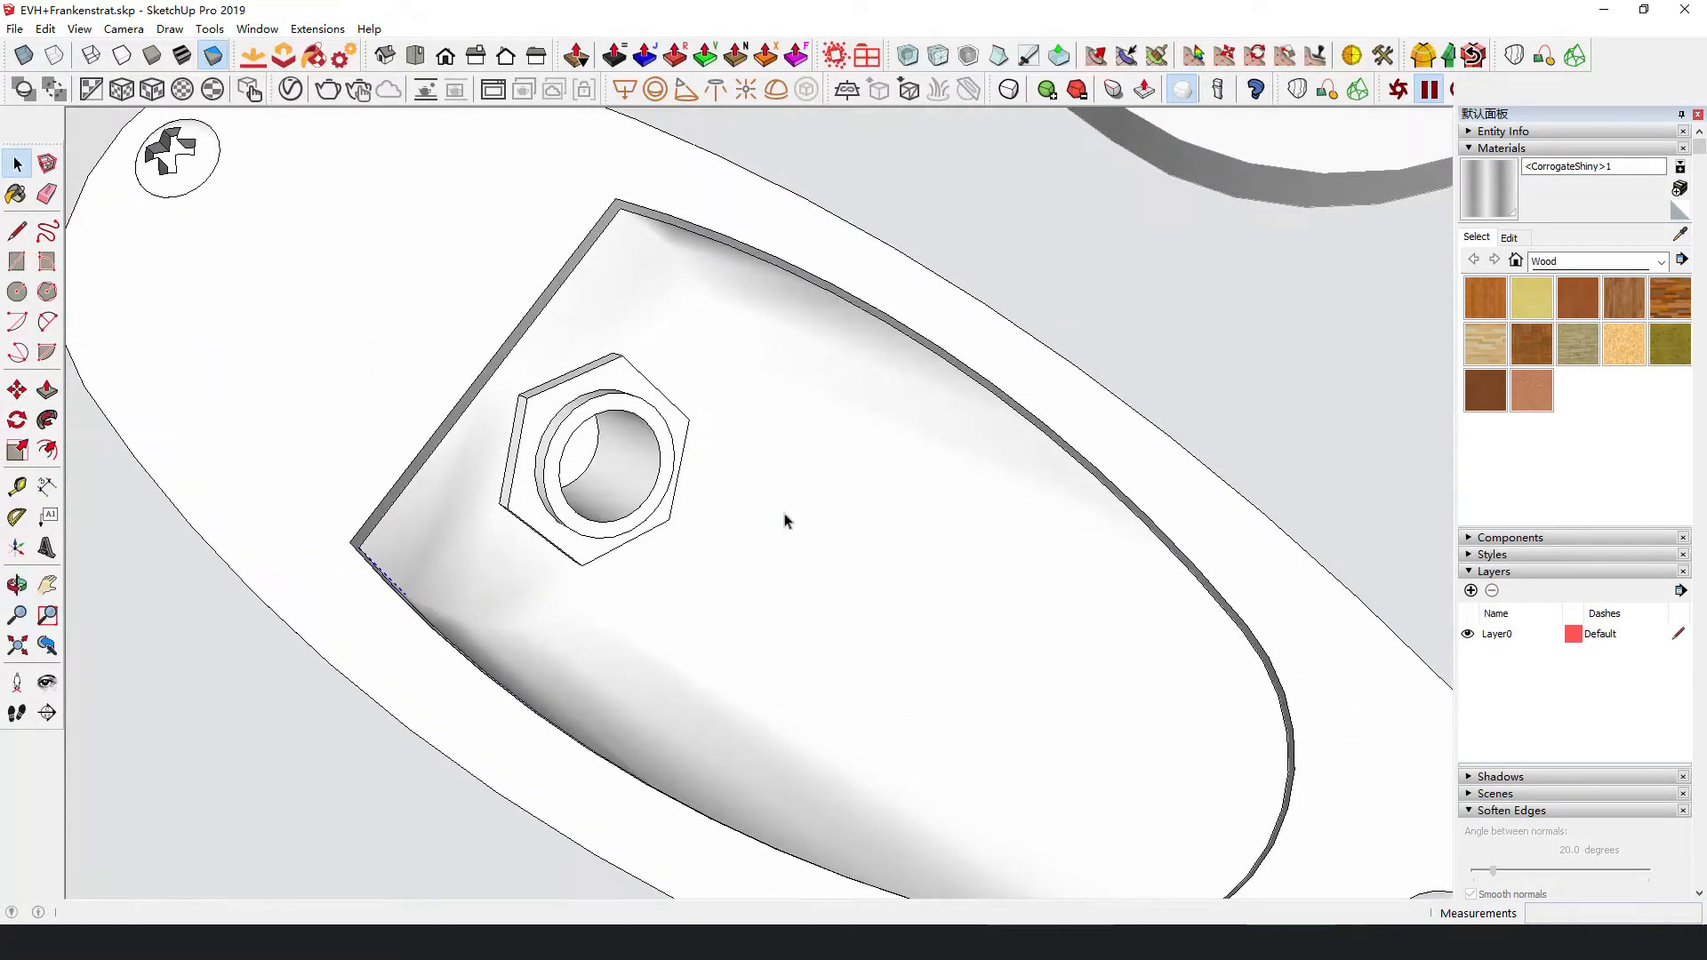
scroll(705, 299, up, 2)
key(e)
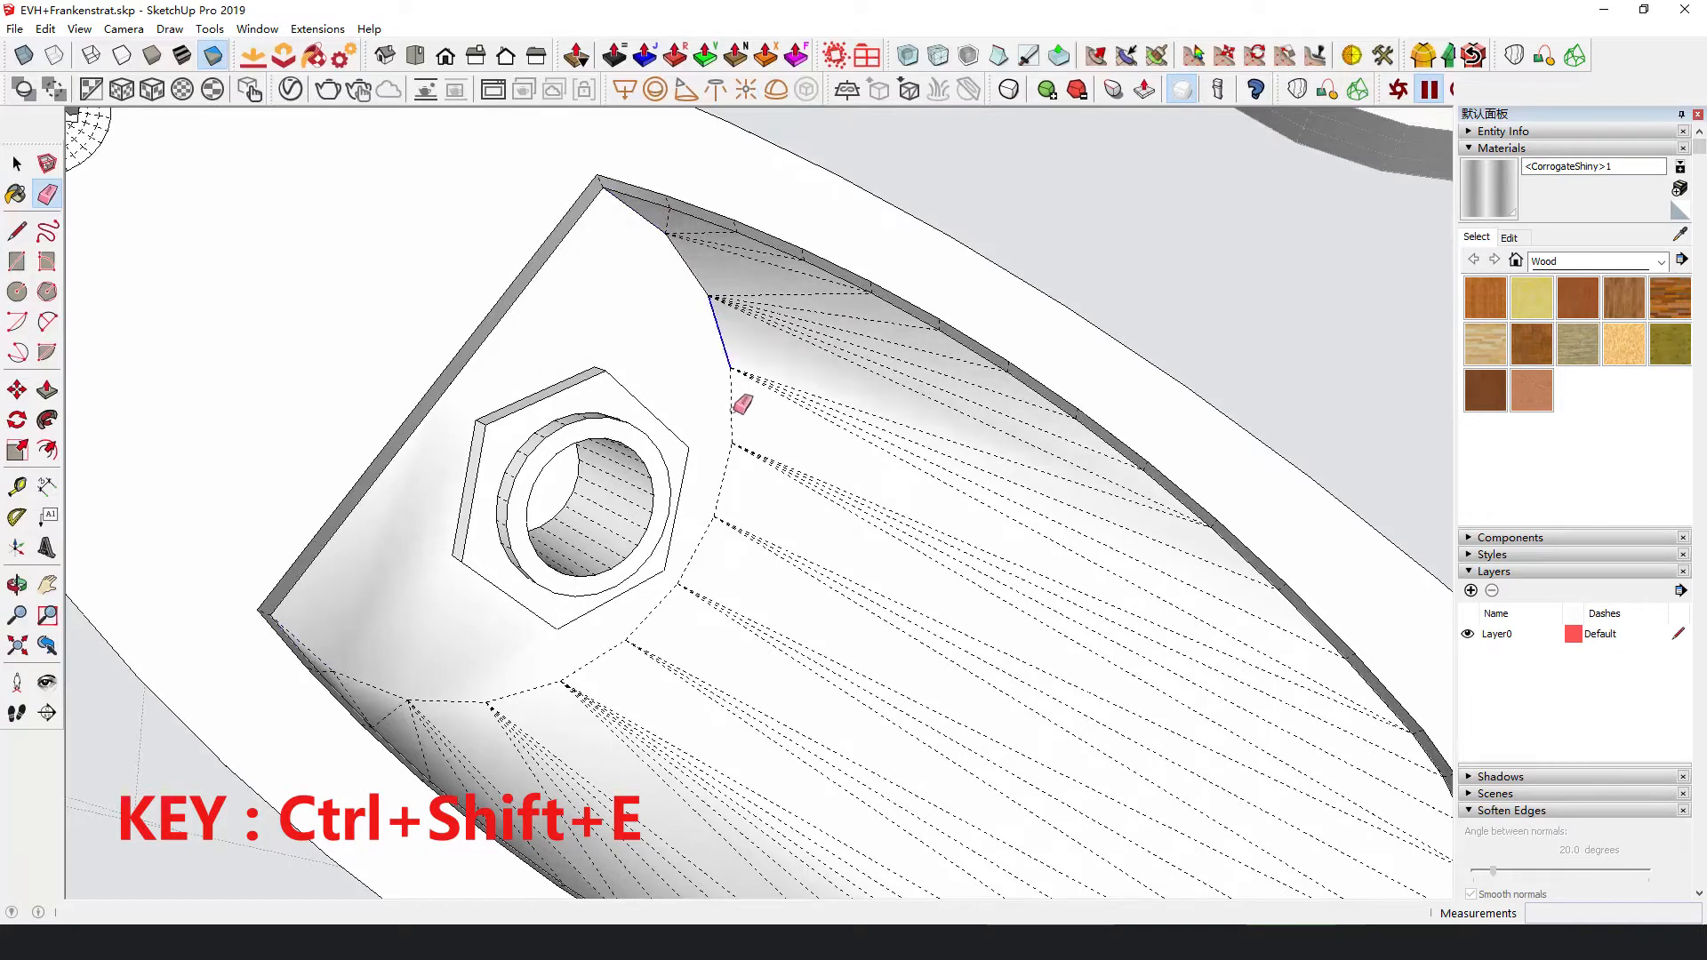
ctrl+shift+drag(737, 409, 716, 471)
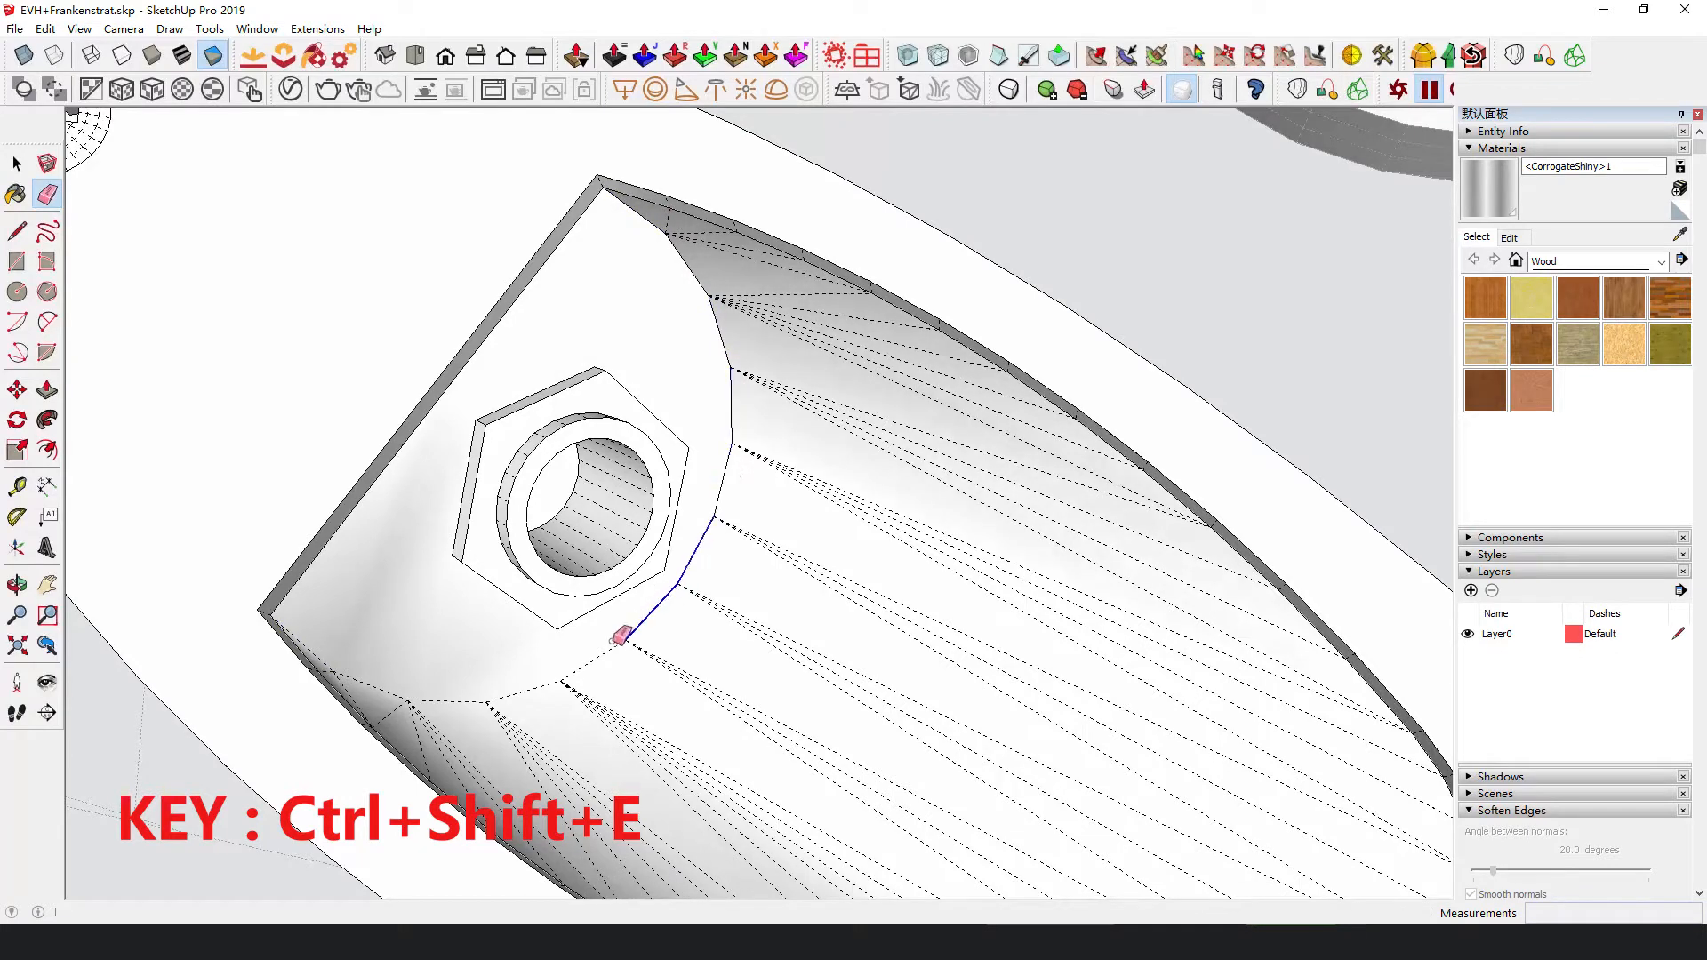
ctrl+shift+drag(549, 682, 328, 705)
mouse_move(328, 705)
middle_down()
mouse_move(884, 655)
mouse_move(762, 552)
mouse_move(763, 601)
mouse_move(621, 637)
mouse_move(610, 590)
mouse_move(297, 598)
mouse_move(826, 697)
mouse_move(758, 628)
mouse_move(622, 346)
mouse_move(628, 537)
mouse_move(781, 599)
middle_up()
scroll(780, 598, down, 2)
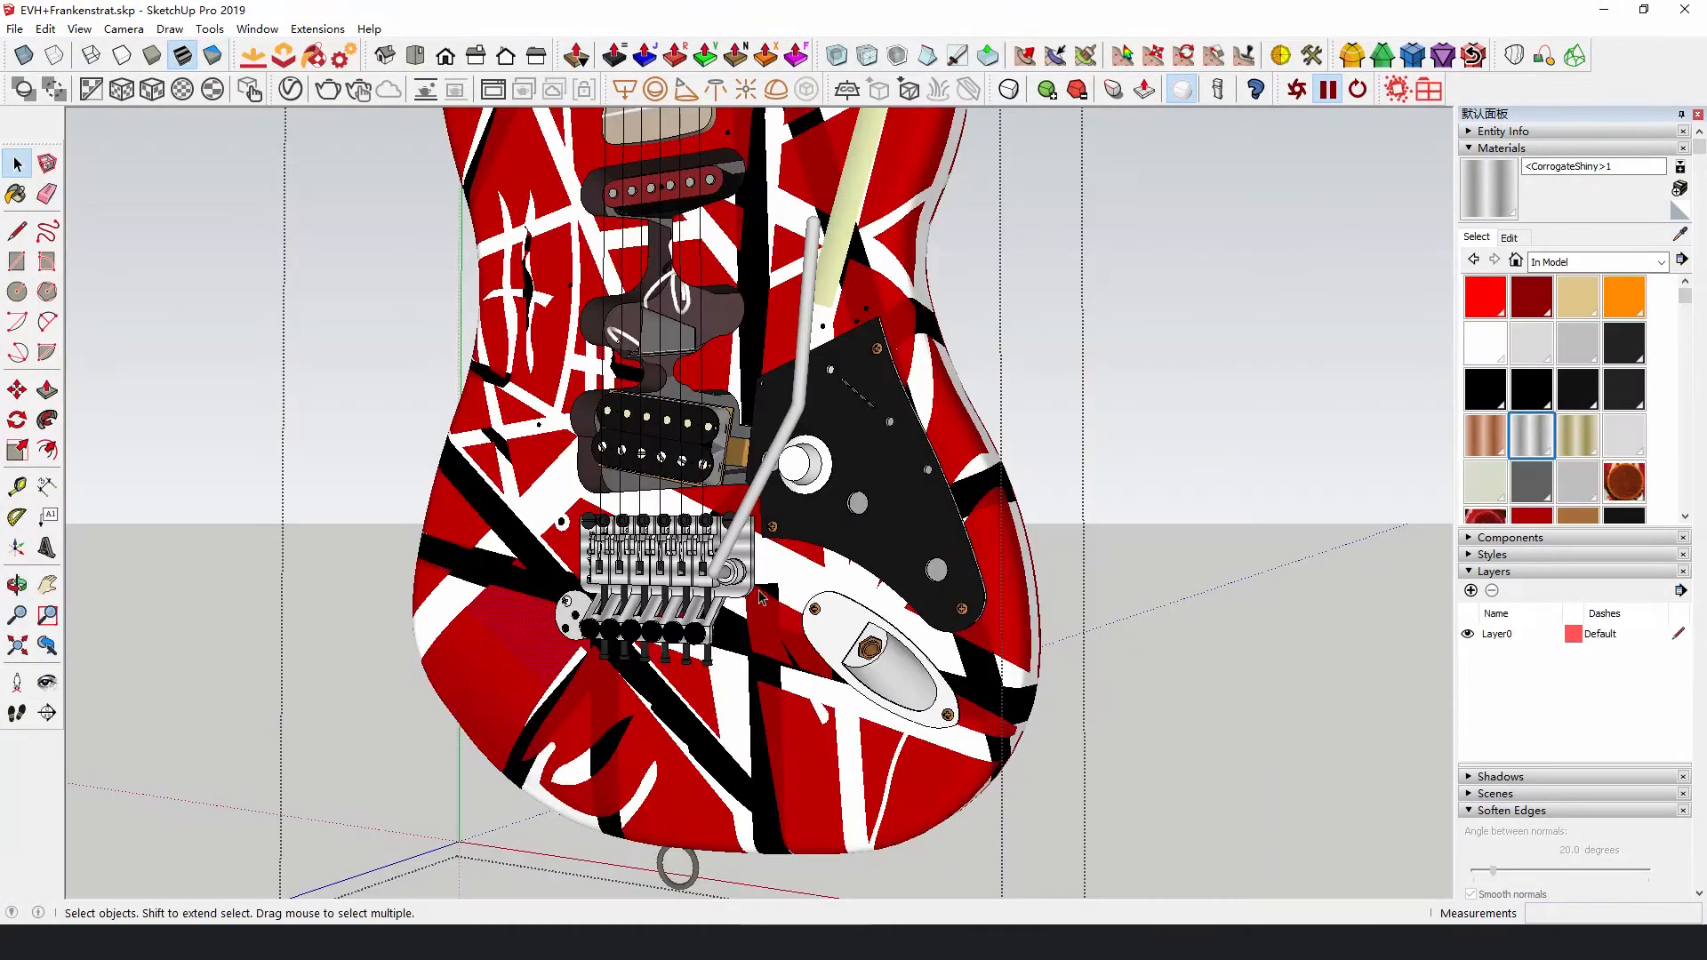
Set the V-Ray render output aspect ratio to Custom and turn on the safe frame.
scroll(761, 598, up, 6)
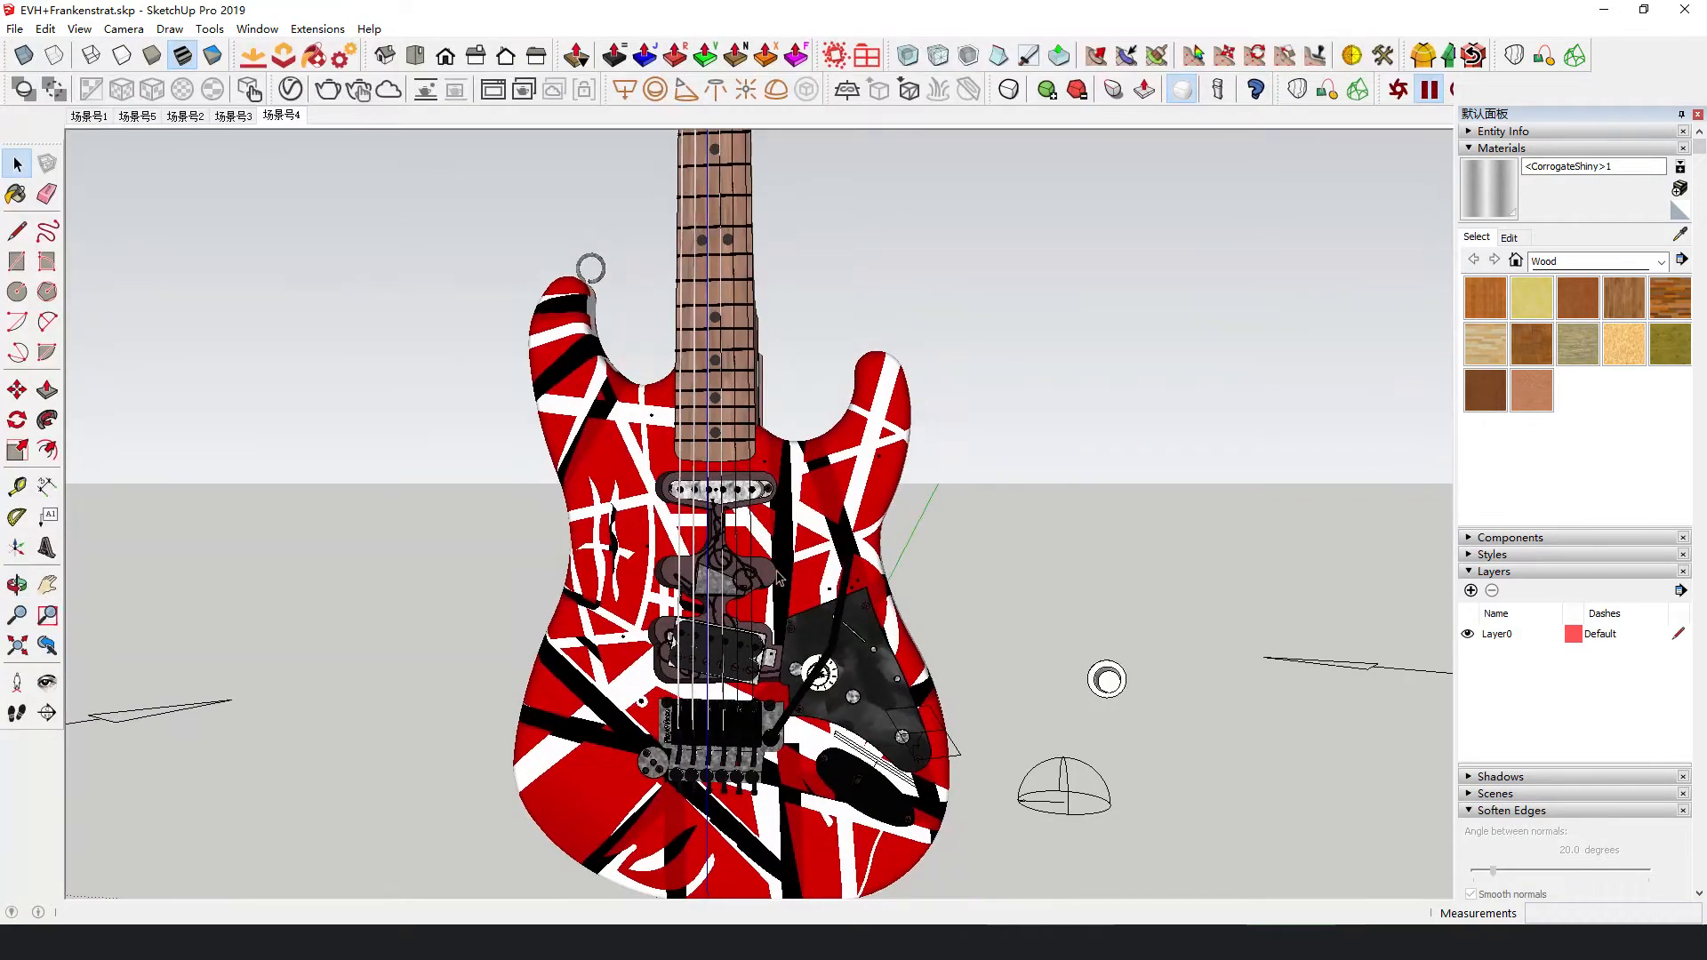
click(293, 93)
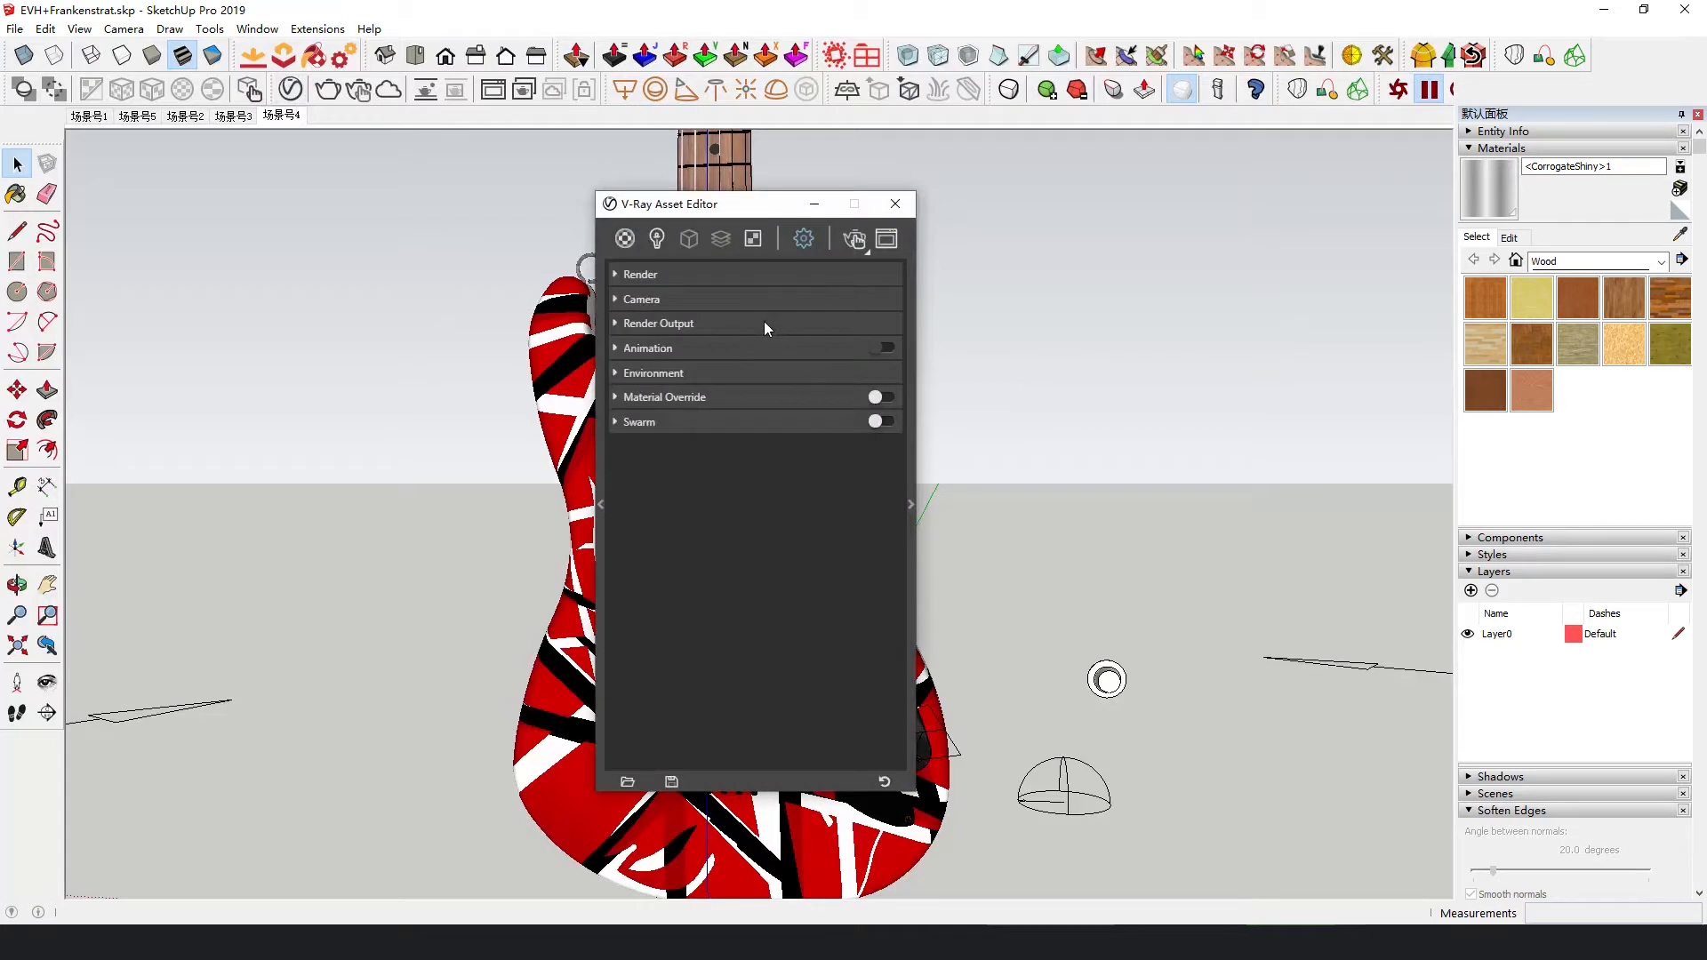
click(738, 325)
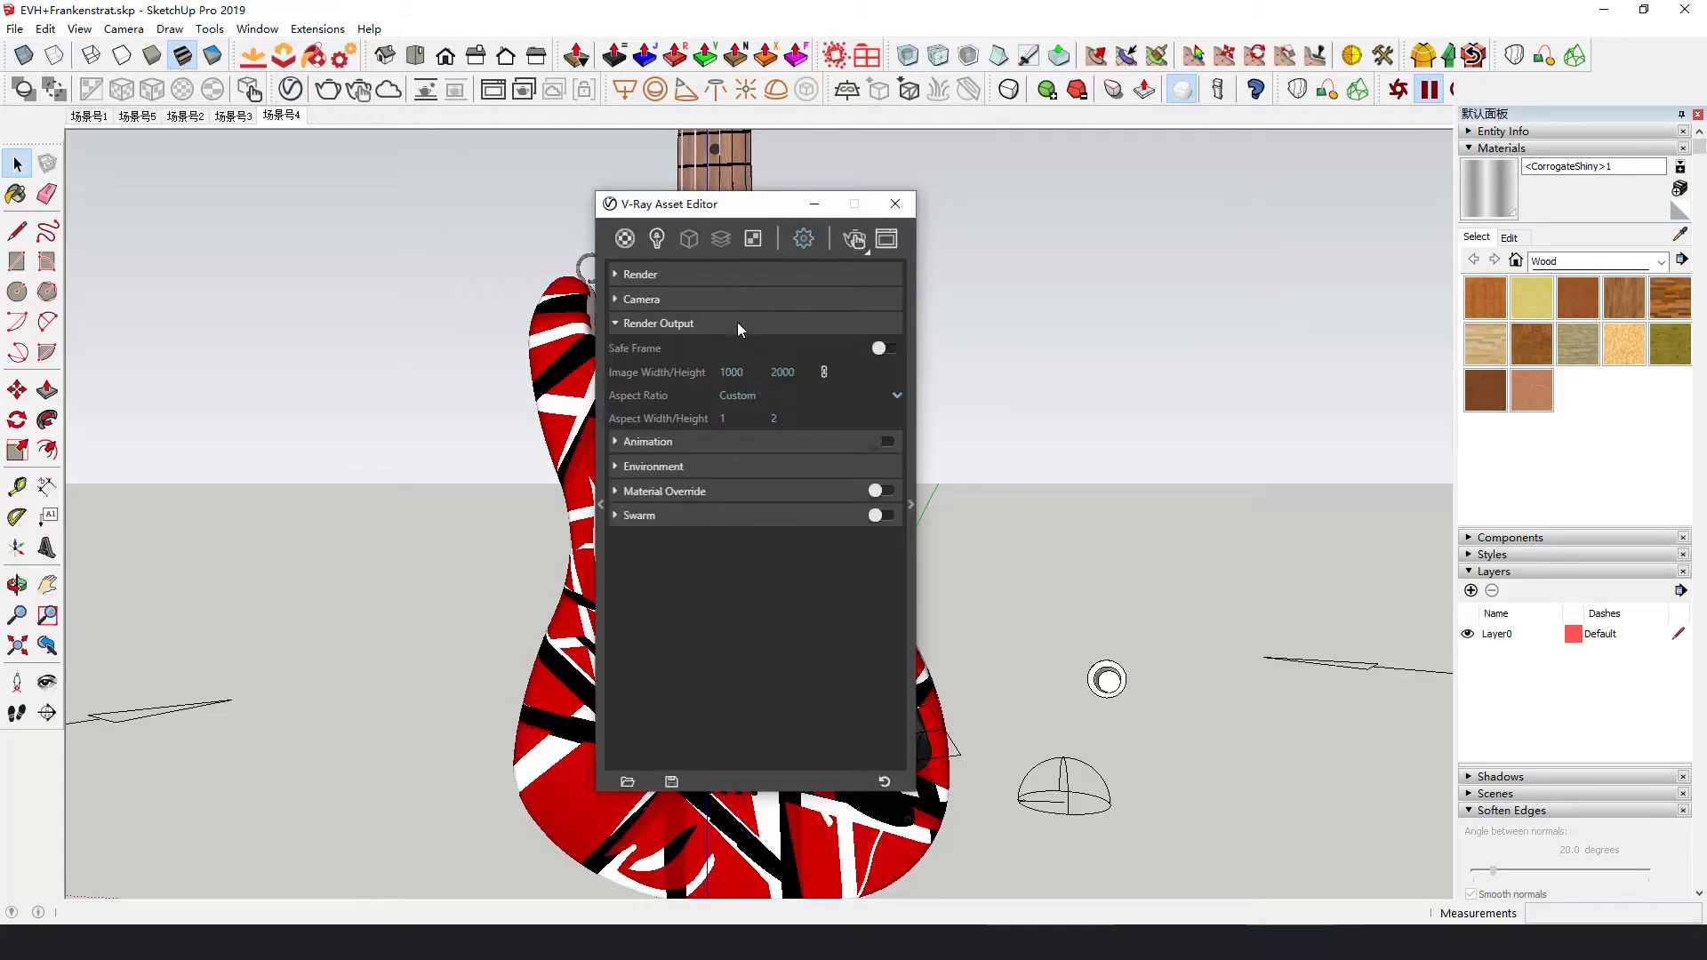
click(771, 402)
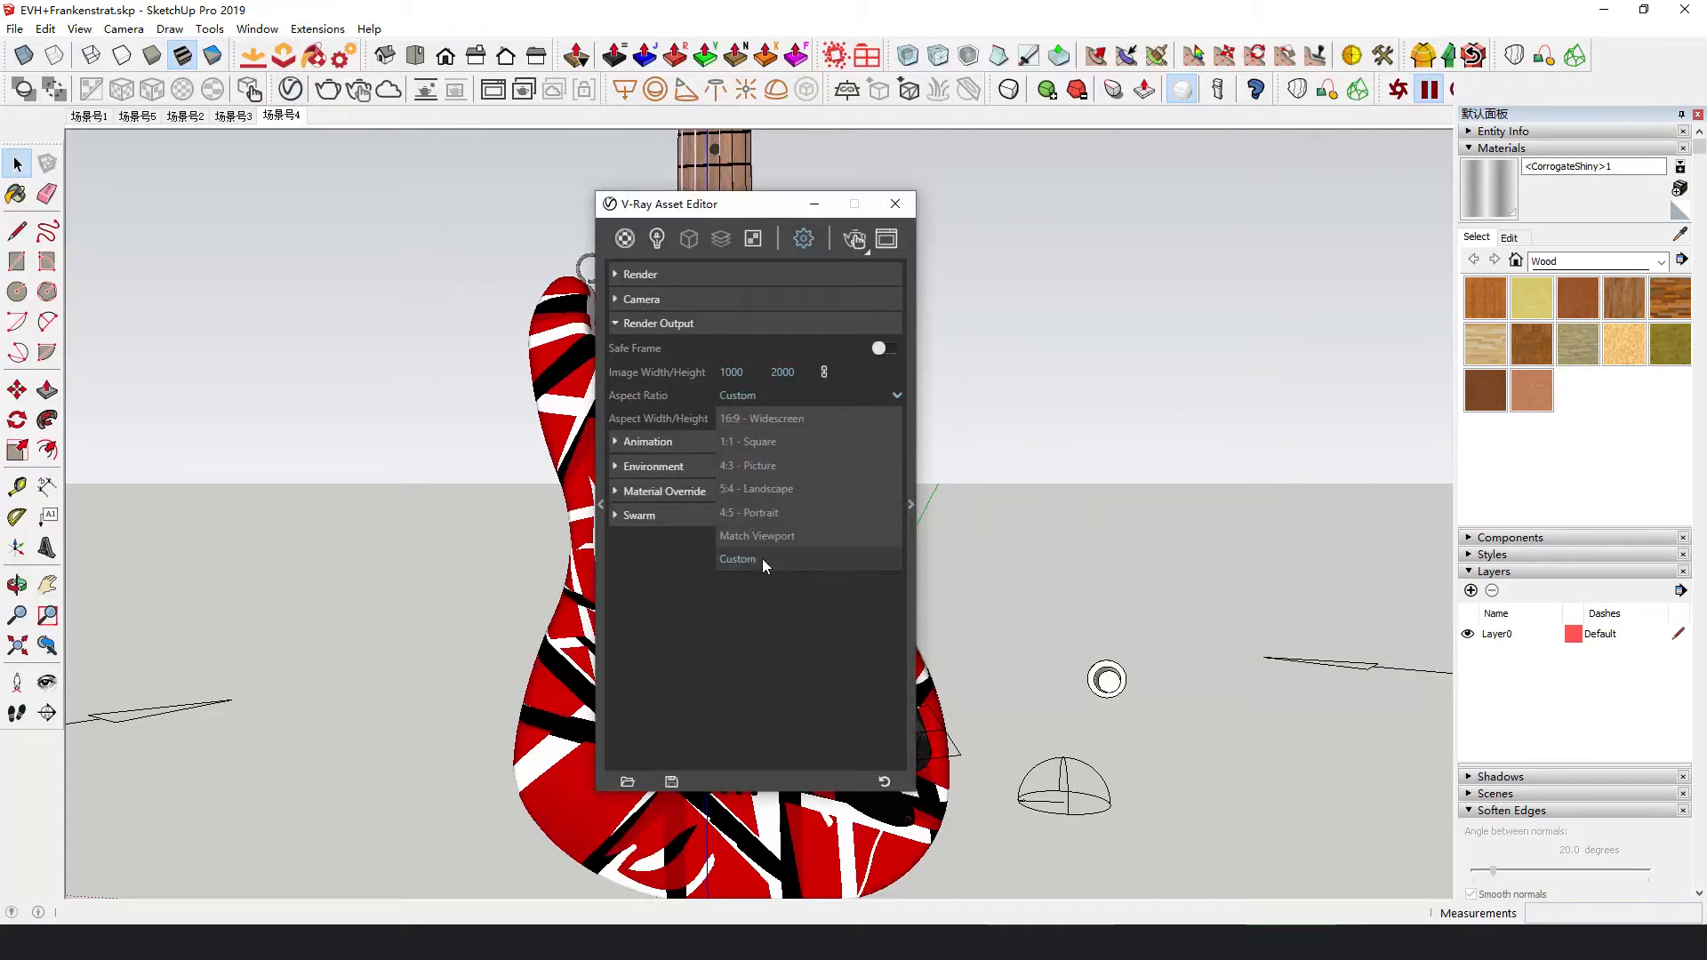
click(761, 560)
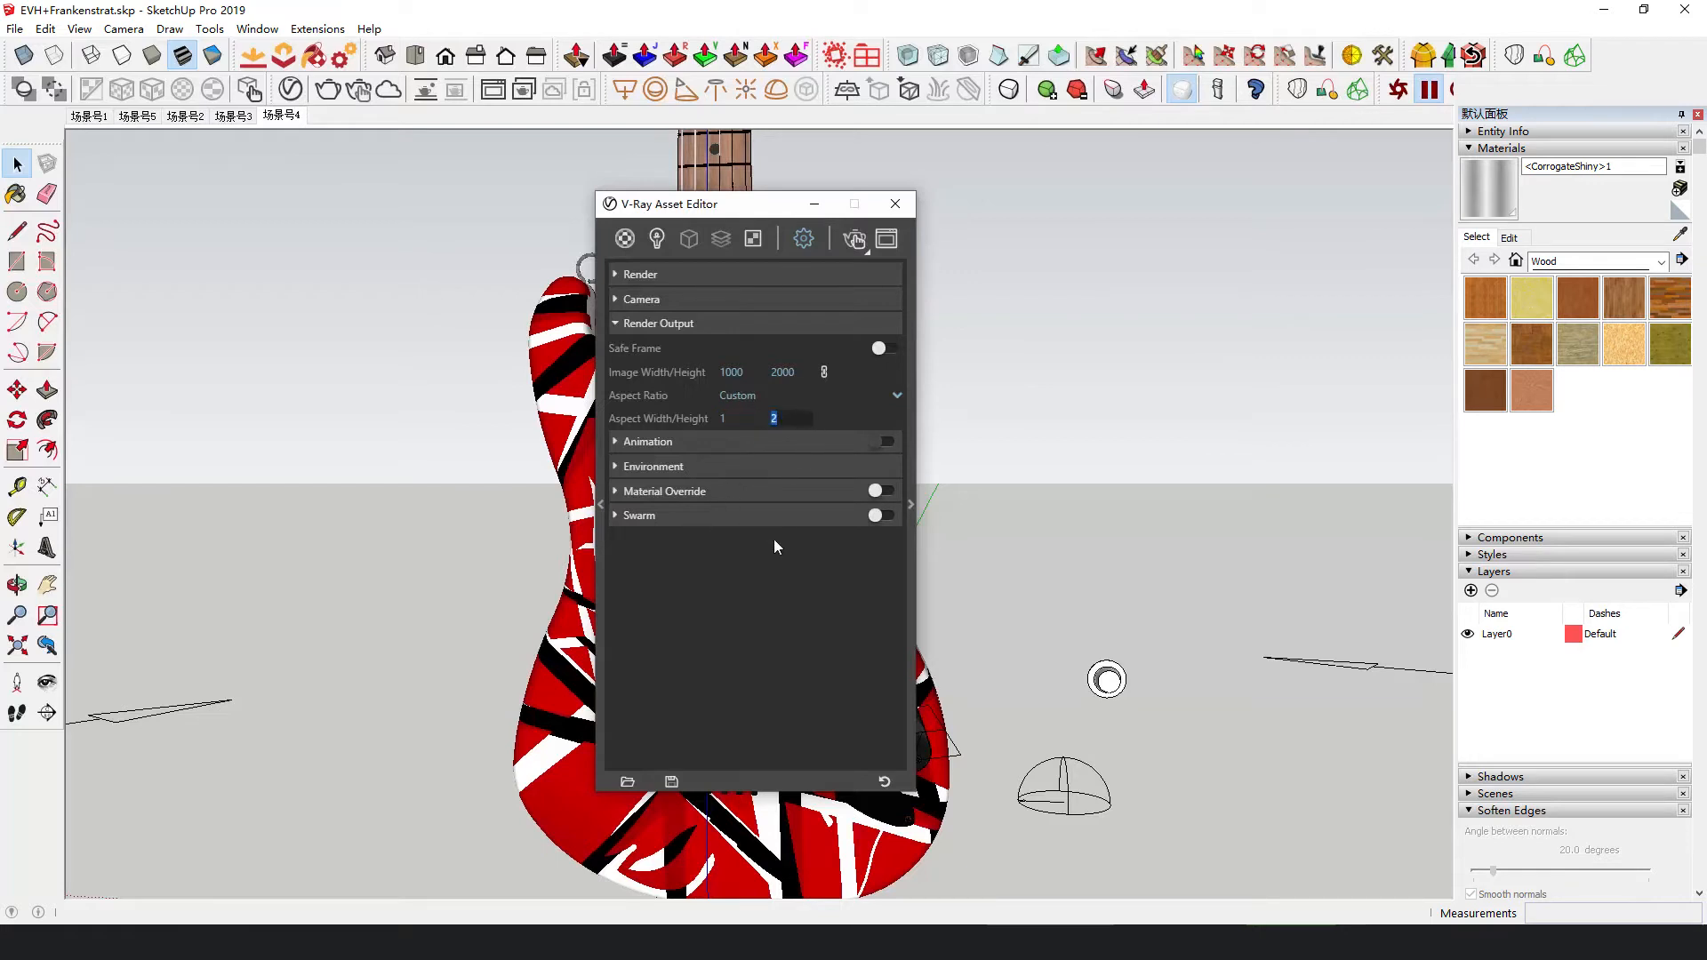
click(882, 350)
drag(753, 214, 1208, 260)
Adjust the framing of the guitar within the safe frame and recall scene 场景号4.
middle_drag(724, 500, 661, 449)
scroll(653, 505, up, 4)
scroll(693, 533, up, 2)
middle_drag(661, 449, 656, 480)
shift+middle_drag(473, 169, 452, 233)
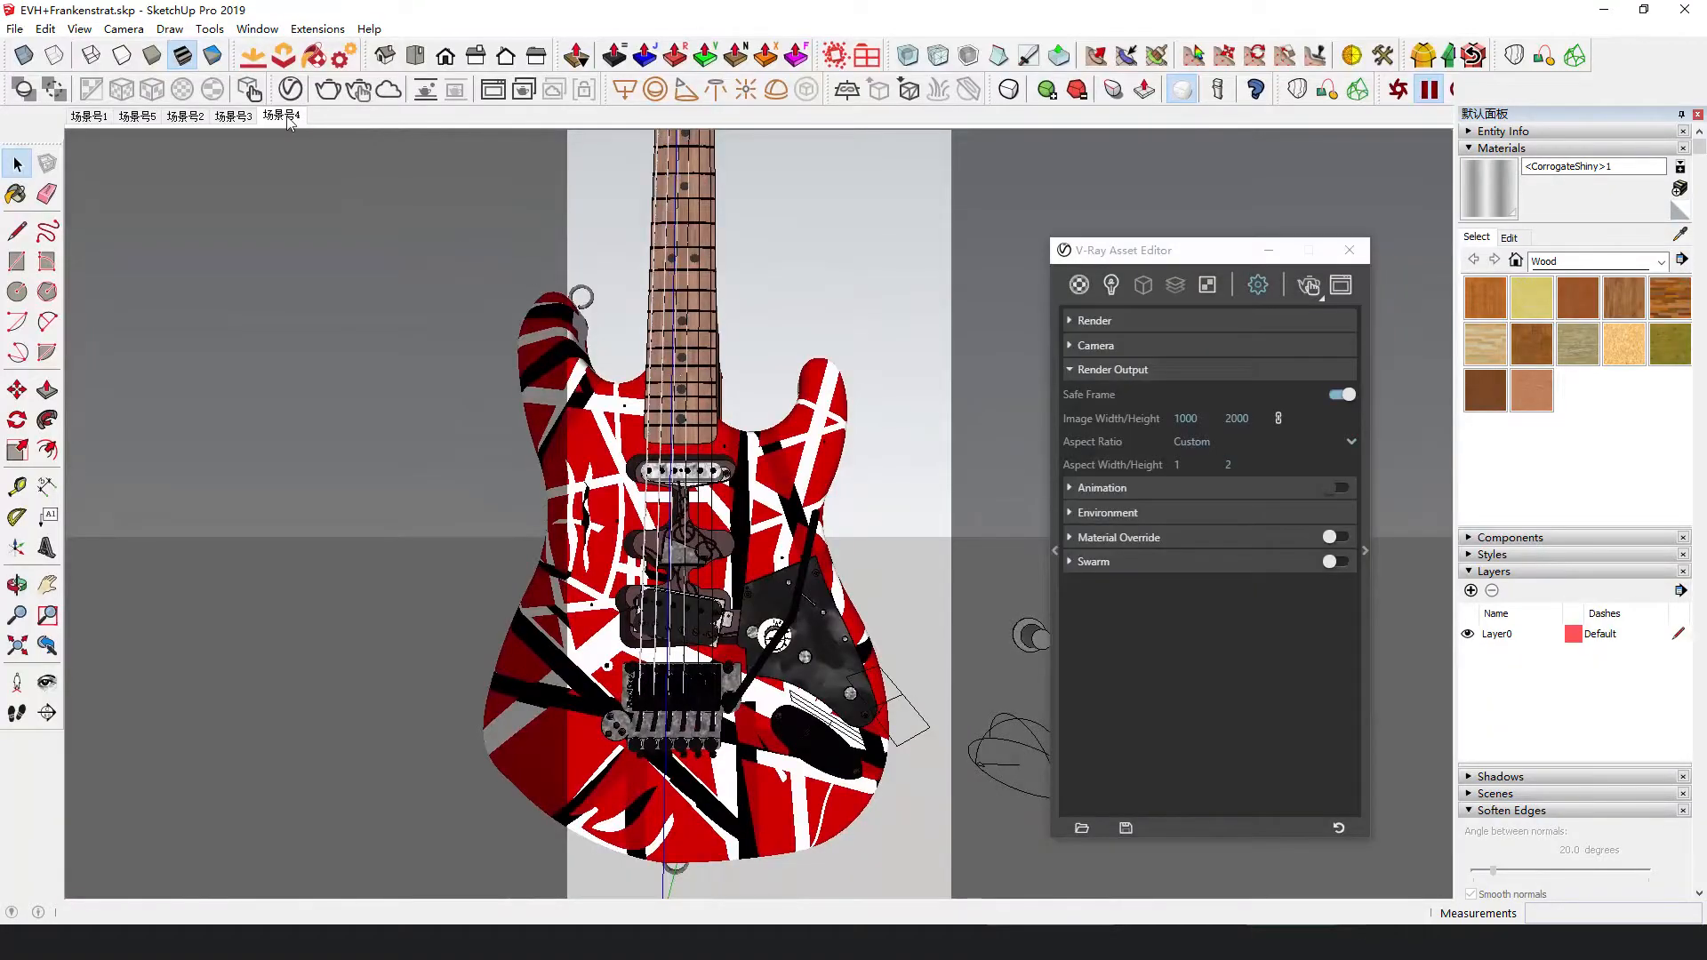
click(283, 116)
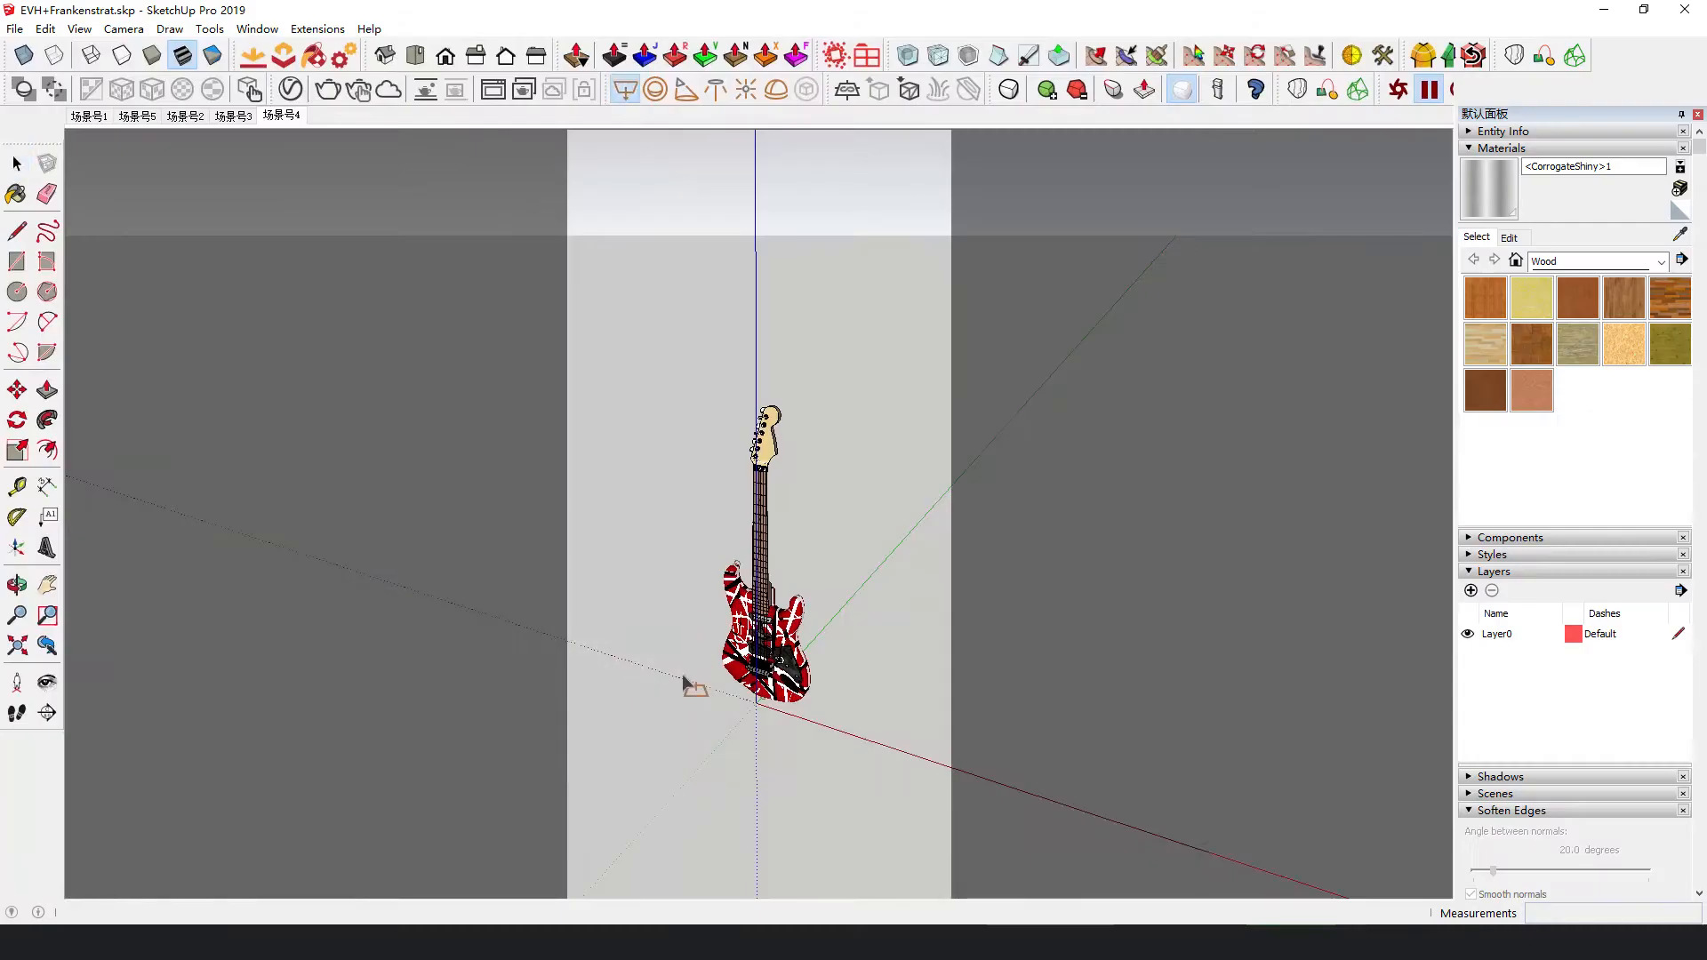
Select the rectangle light at the guitar's base and move it straight up above the headstock.
key(space)
click(799, 771)
middle_drag(828, 782, 864, 656)
key(m)
click(792, 774)
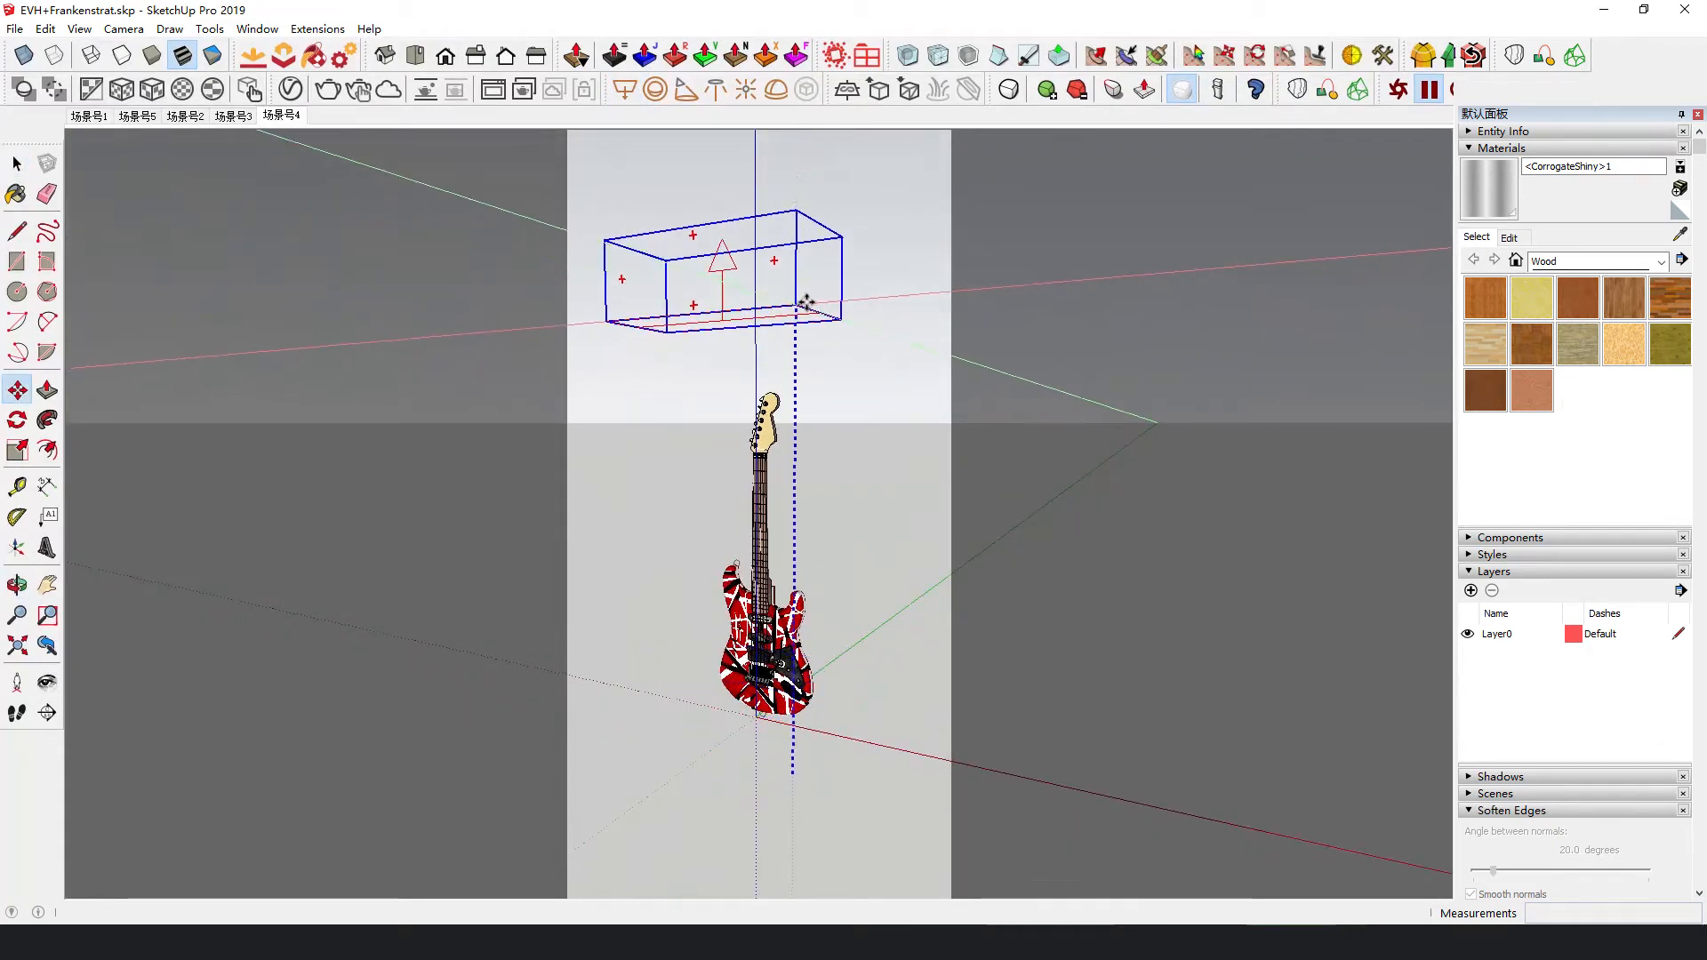
click(807, 267)
Rotate the rectangle light above the headstock so that it points down at the guitar.
middle_drag(807, 267, 761, 307)
key(q)
click(761, 277)
click(901, 278)
click(940, 409)
key(ctrl+z)
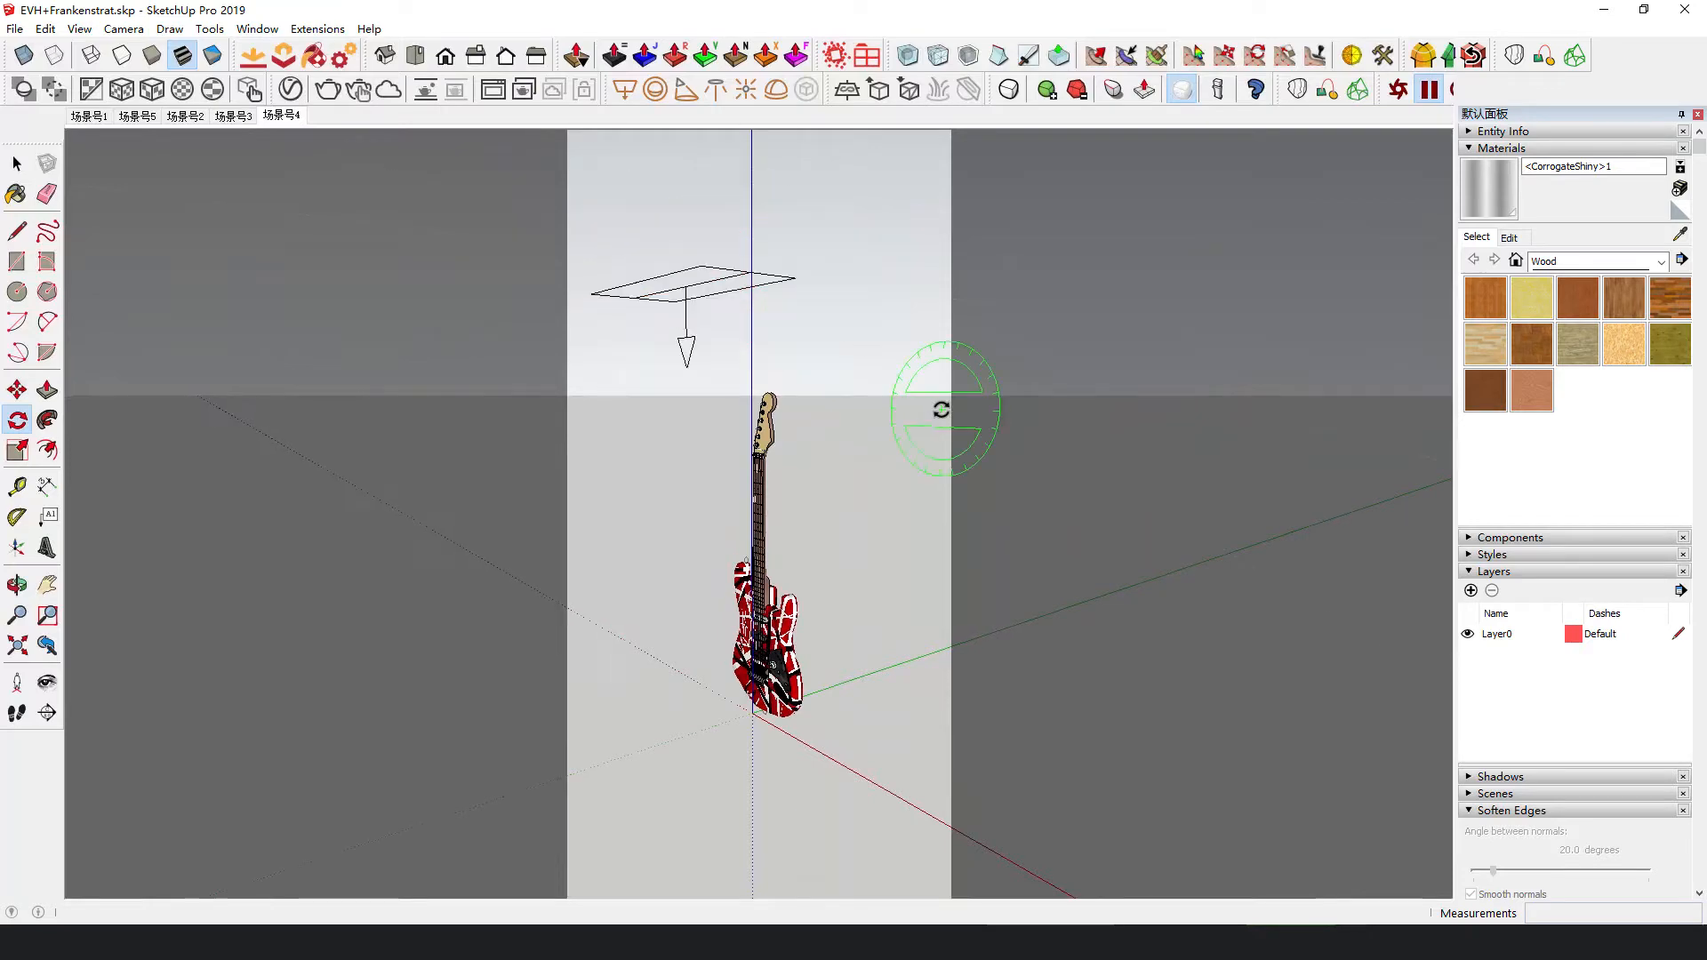
middle_drag(820, 398, 1071, 667)
key(space)
middle_drag(900, 621, 734, 424)
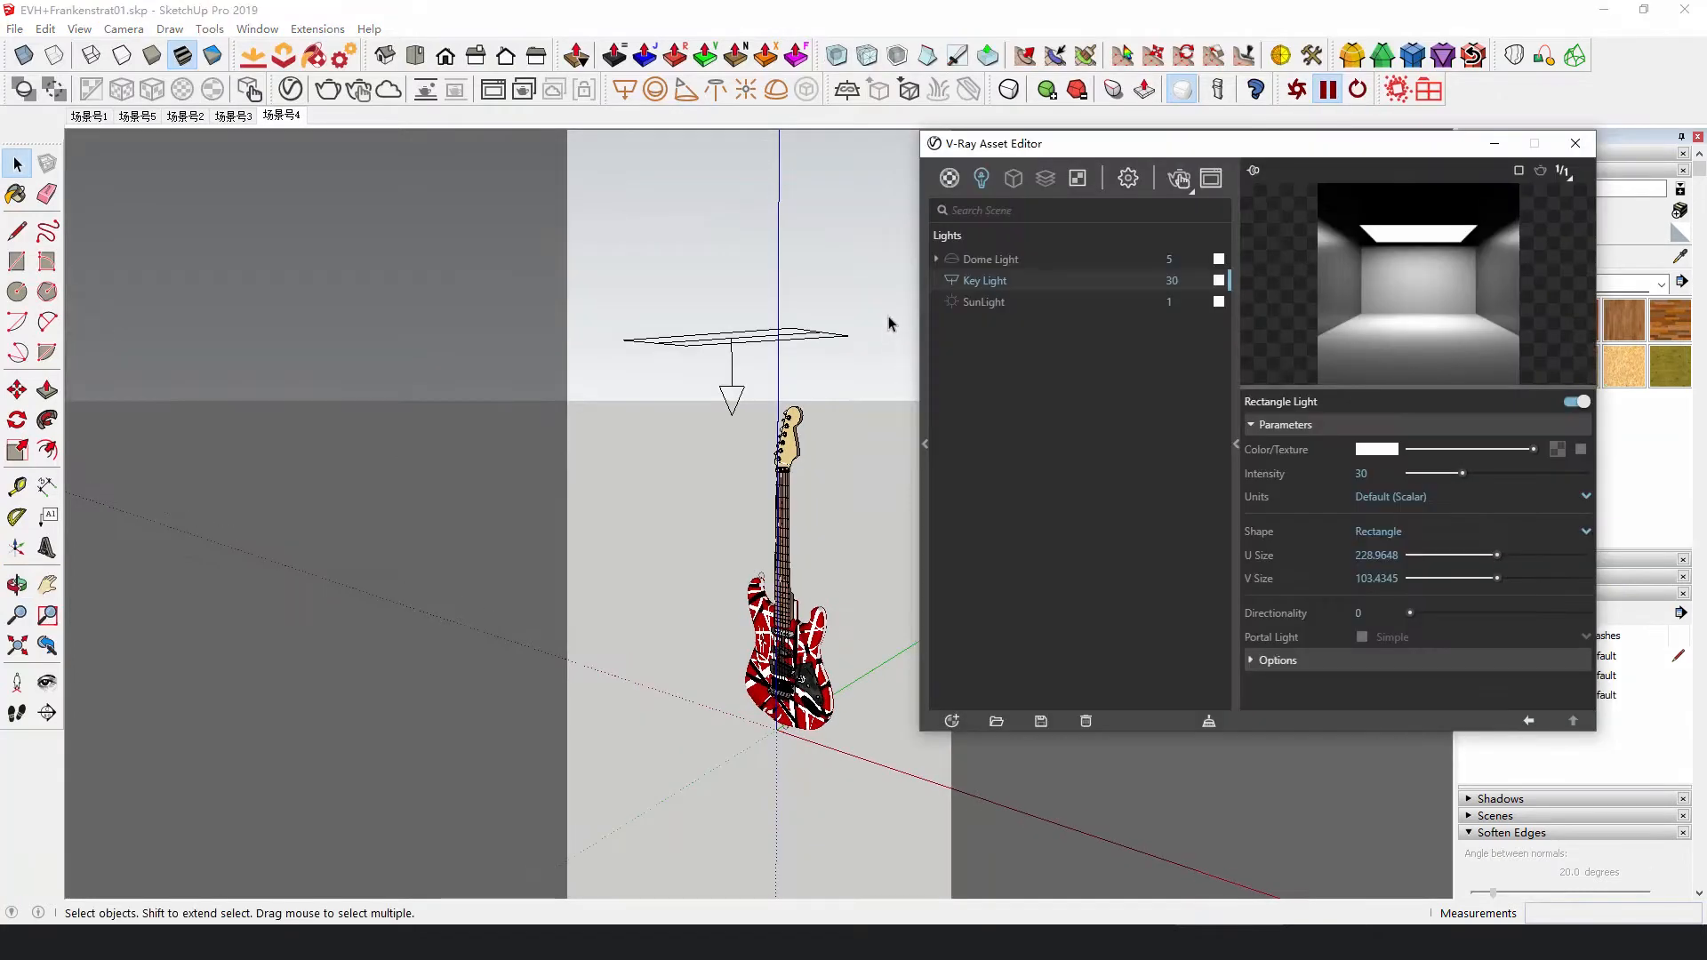
Examine the stage lamp above the guitar and the disc-shaped light at its front opening.
drag(892, 320, 846, 301)
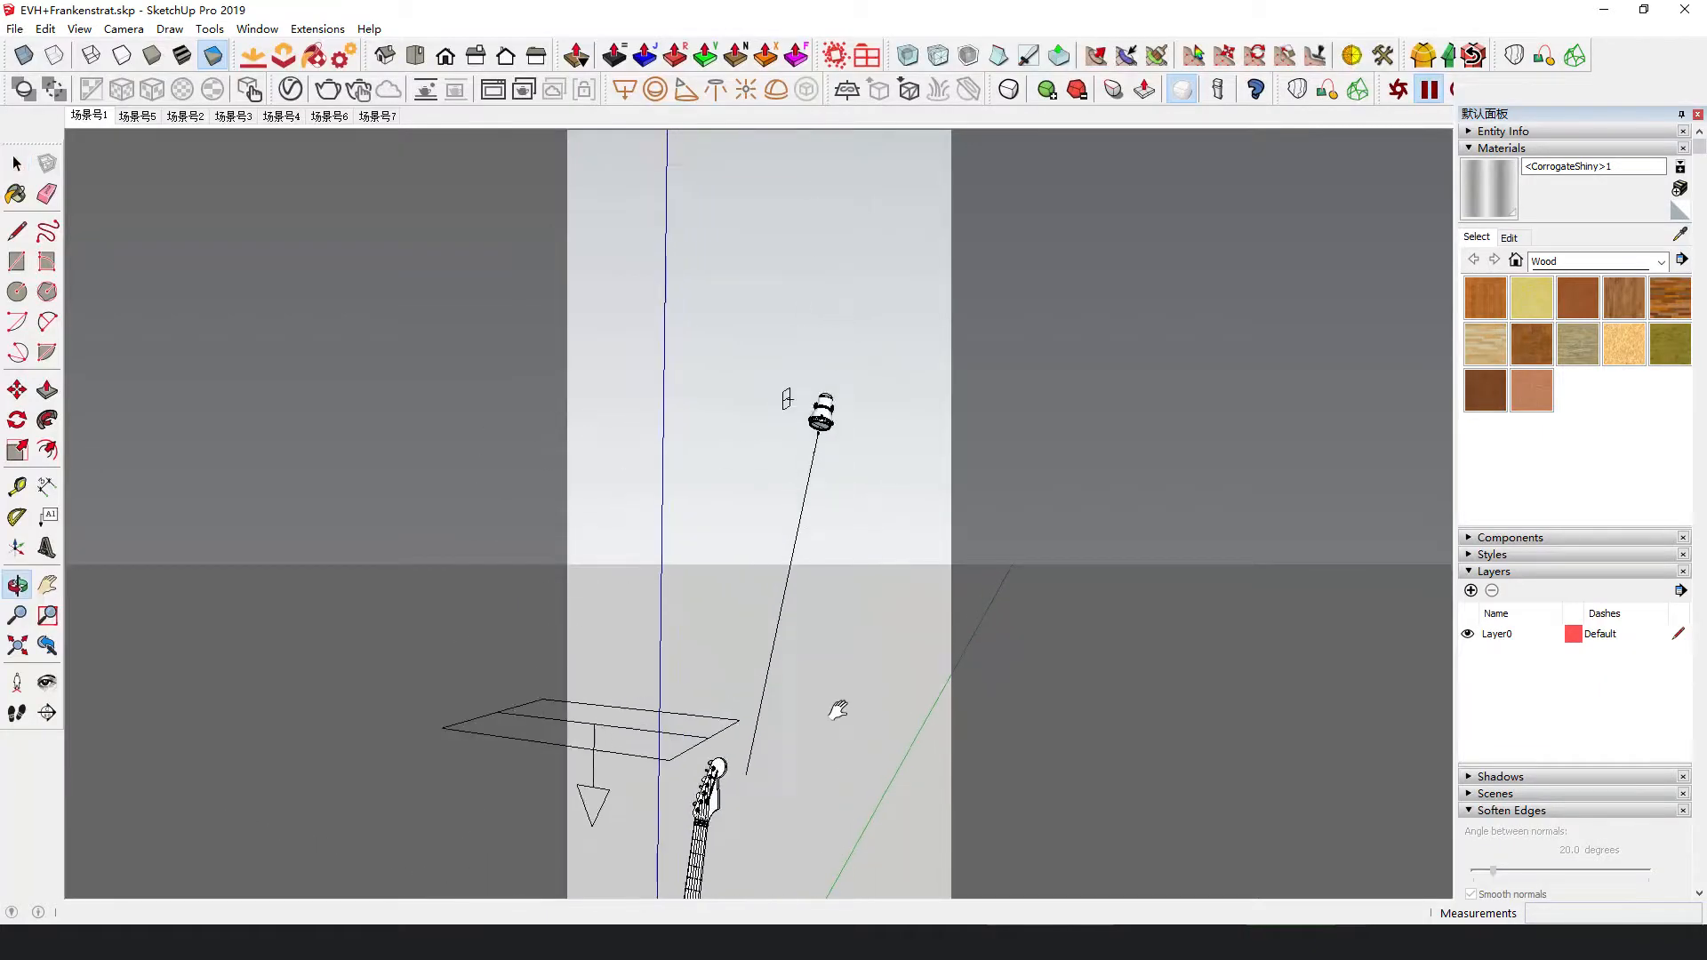
scroll(822, 426, up, 5)
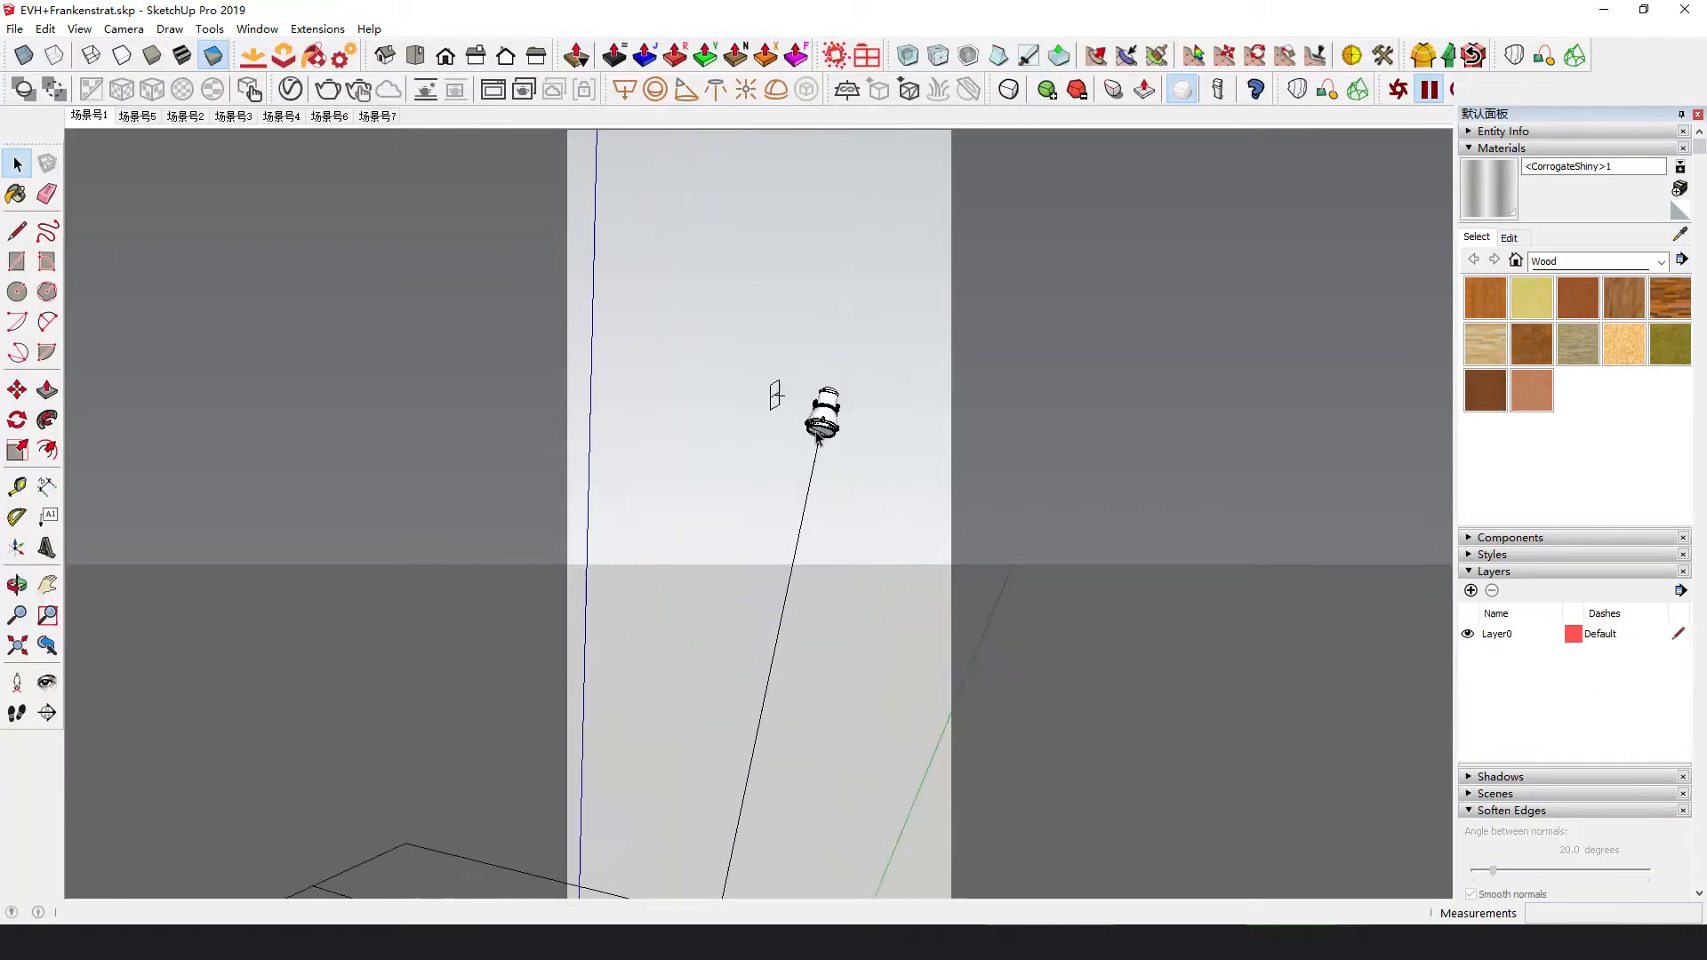
scroll(822, 435, up, 3)
middle_drag(867, 387, 784, 493)
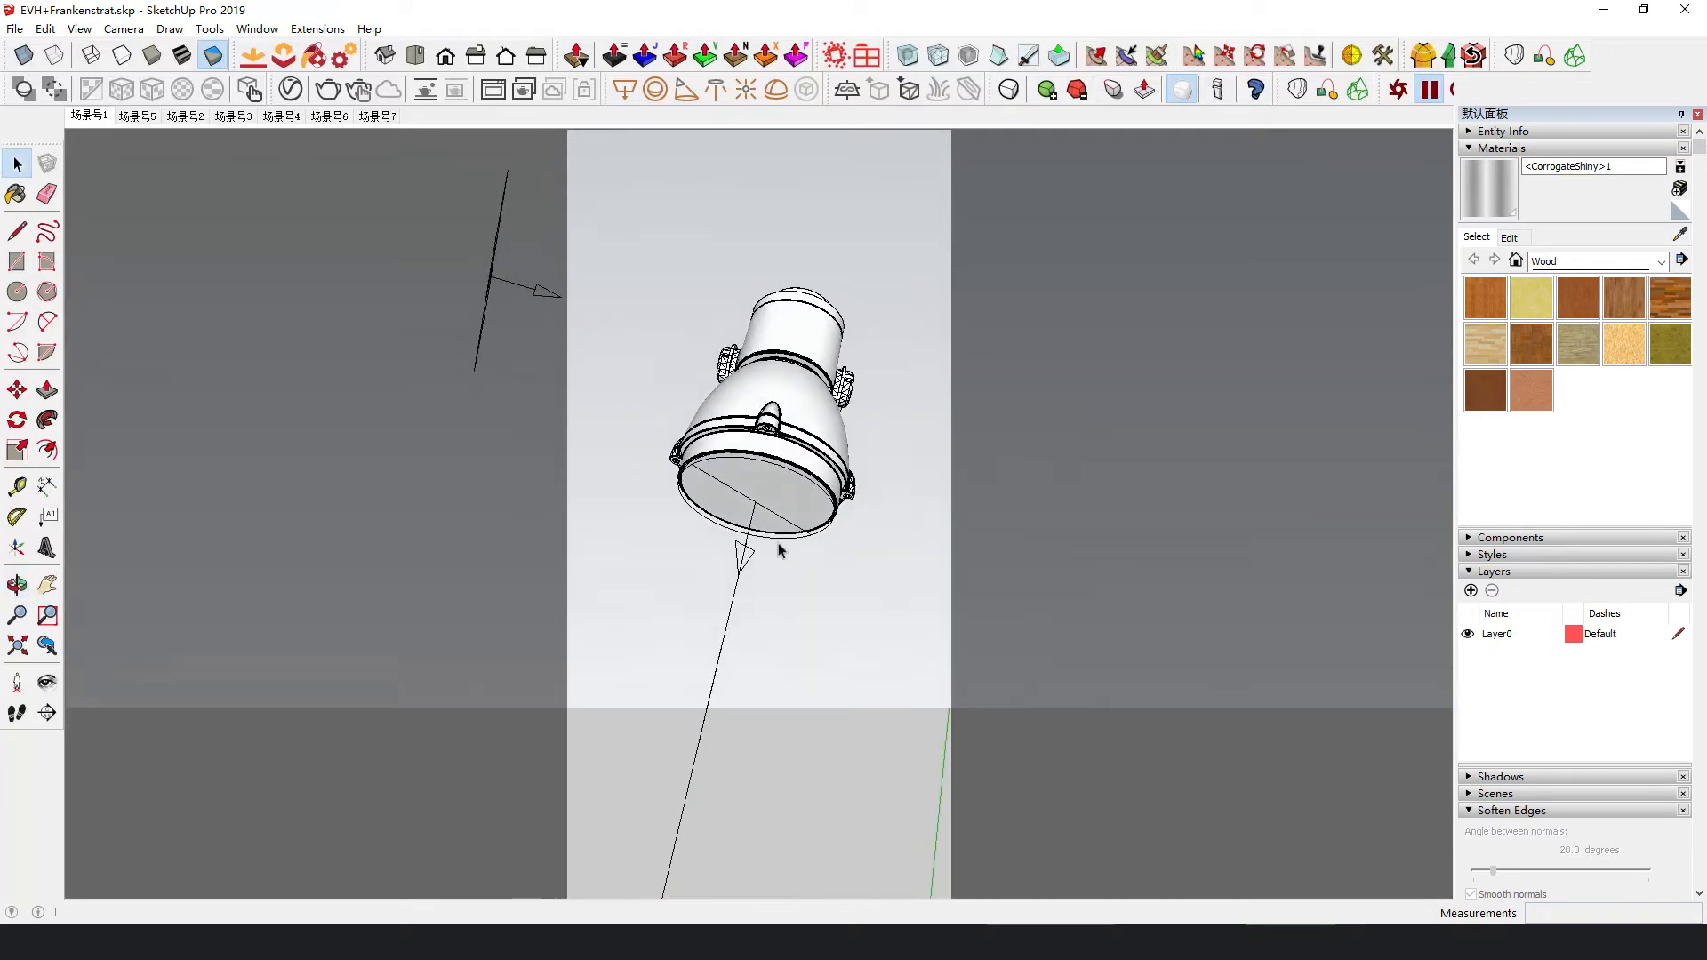
scroll(750, 560, up, 2)
click(745, 591)
middle_drag(734, 521, 870, 466)
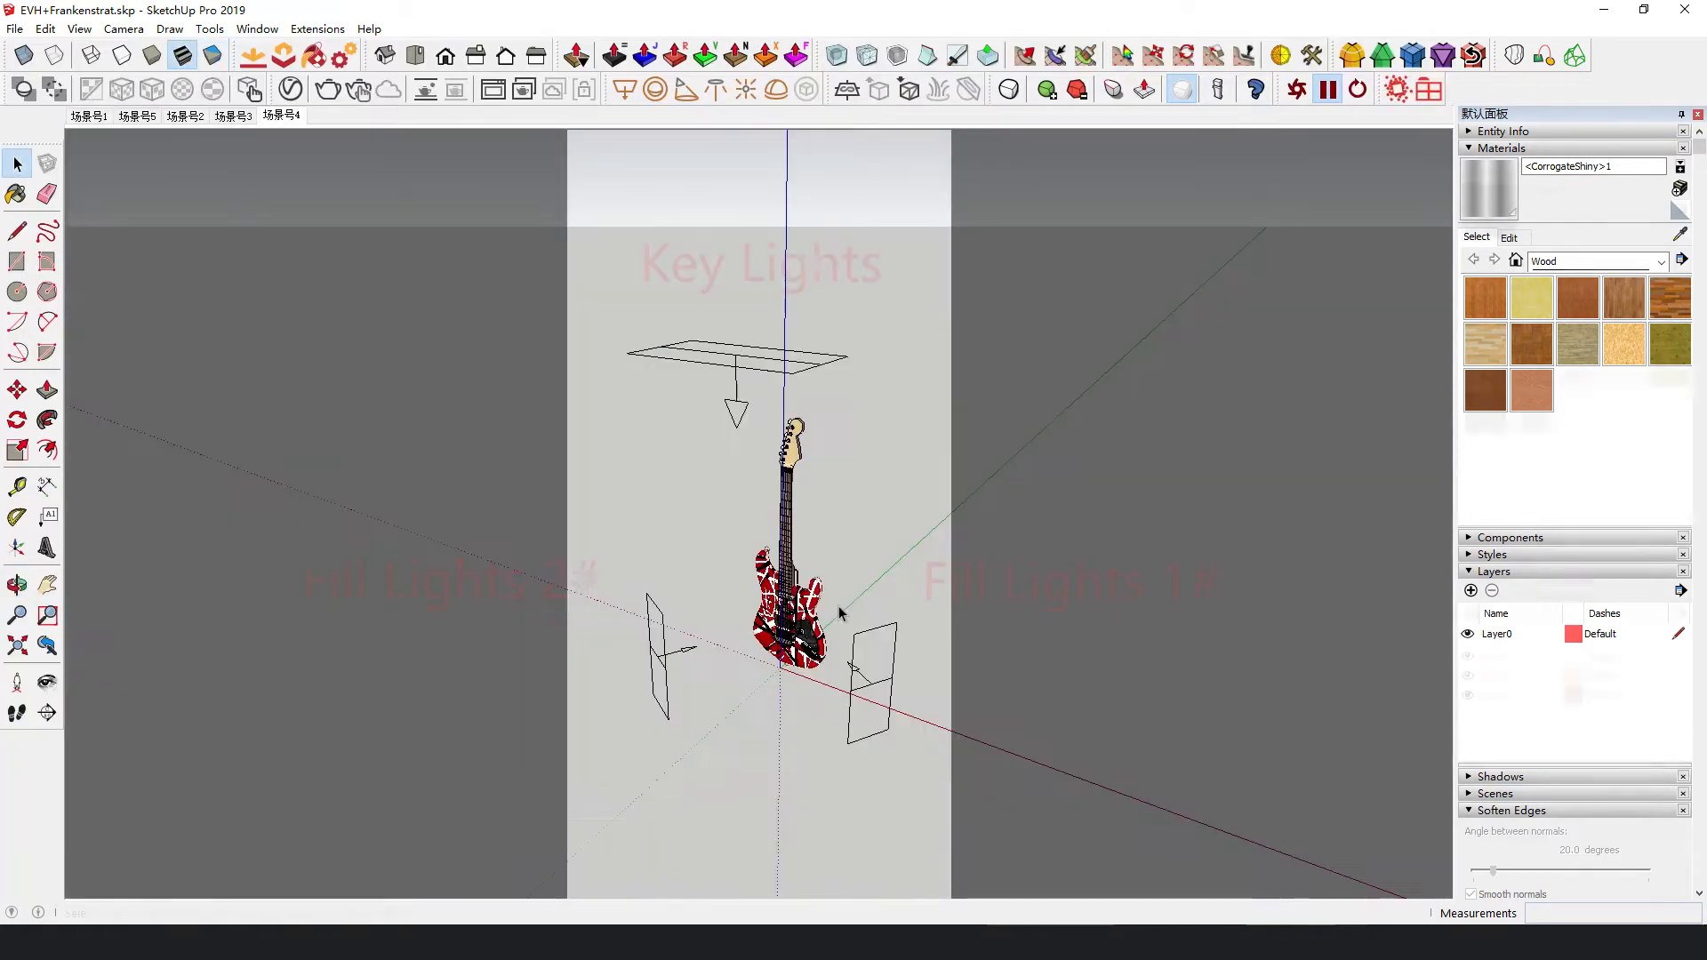
Inspect the placement of the fill lights on both sides of the guitar.
click(682, 662)
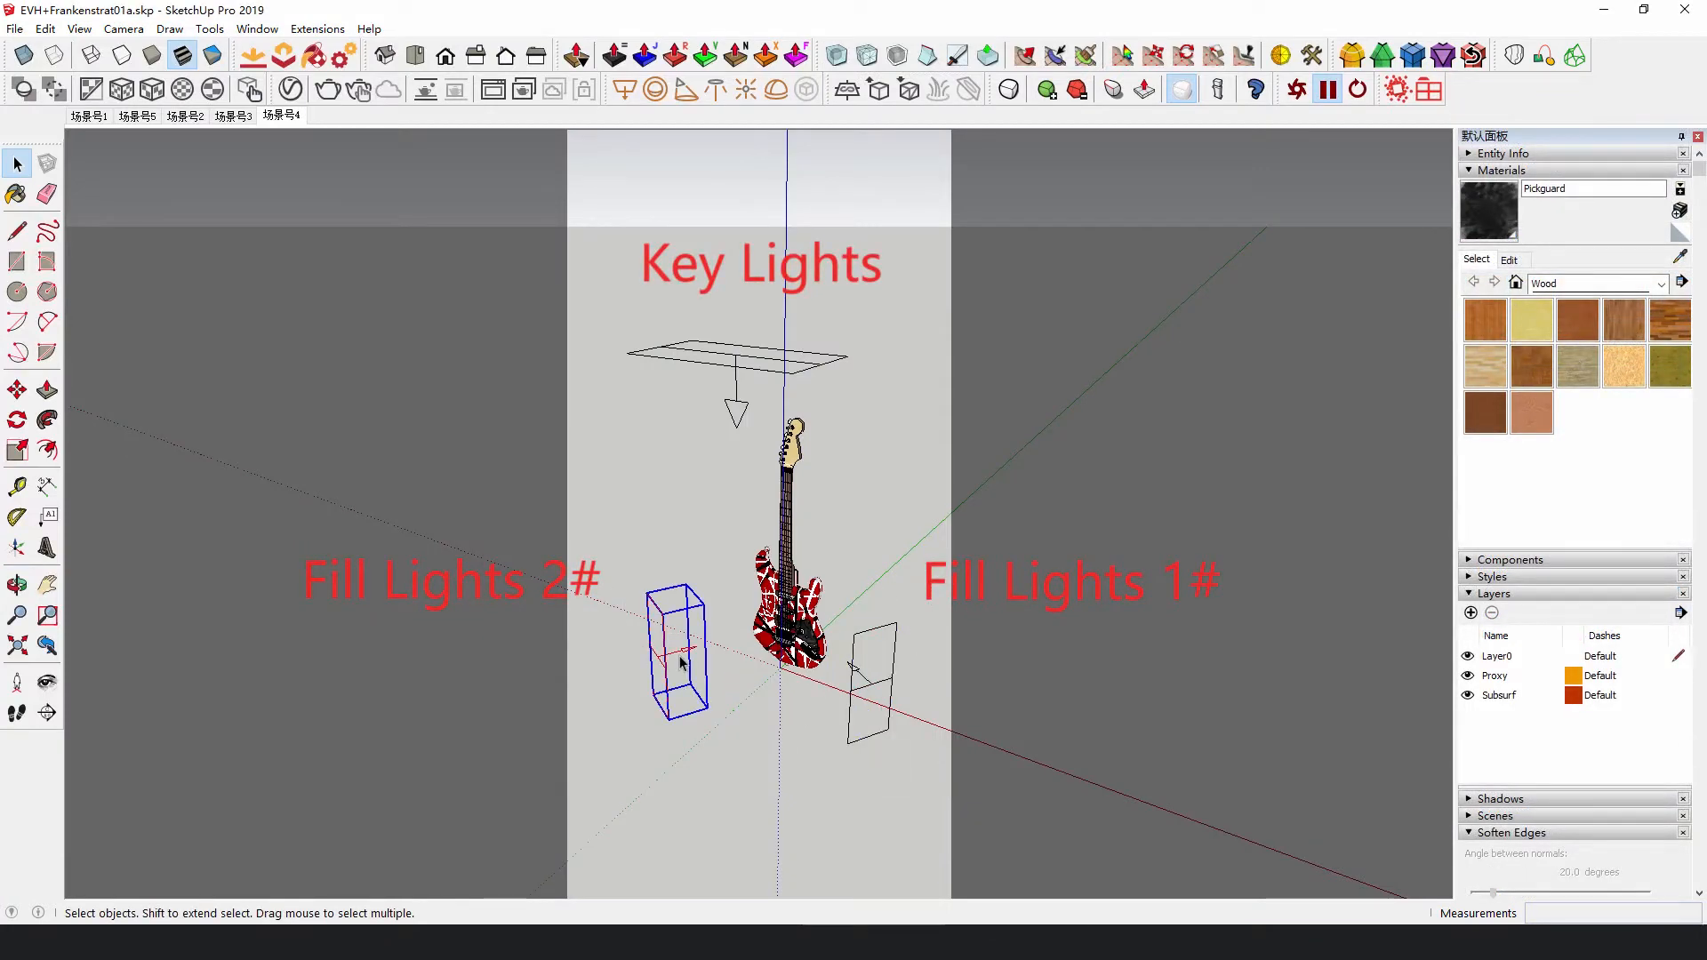
middle_drag(912, 590, 871, 573)
click(911, 514)
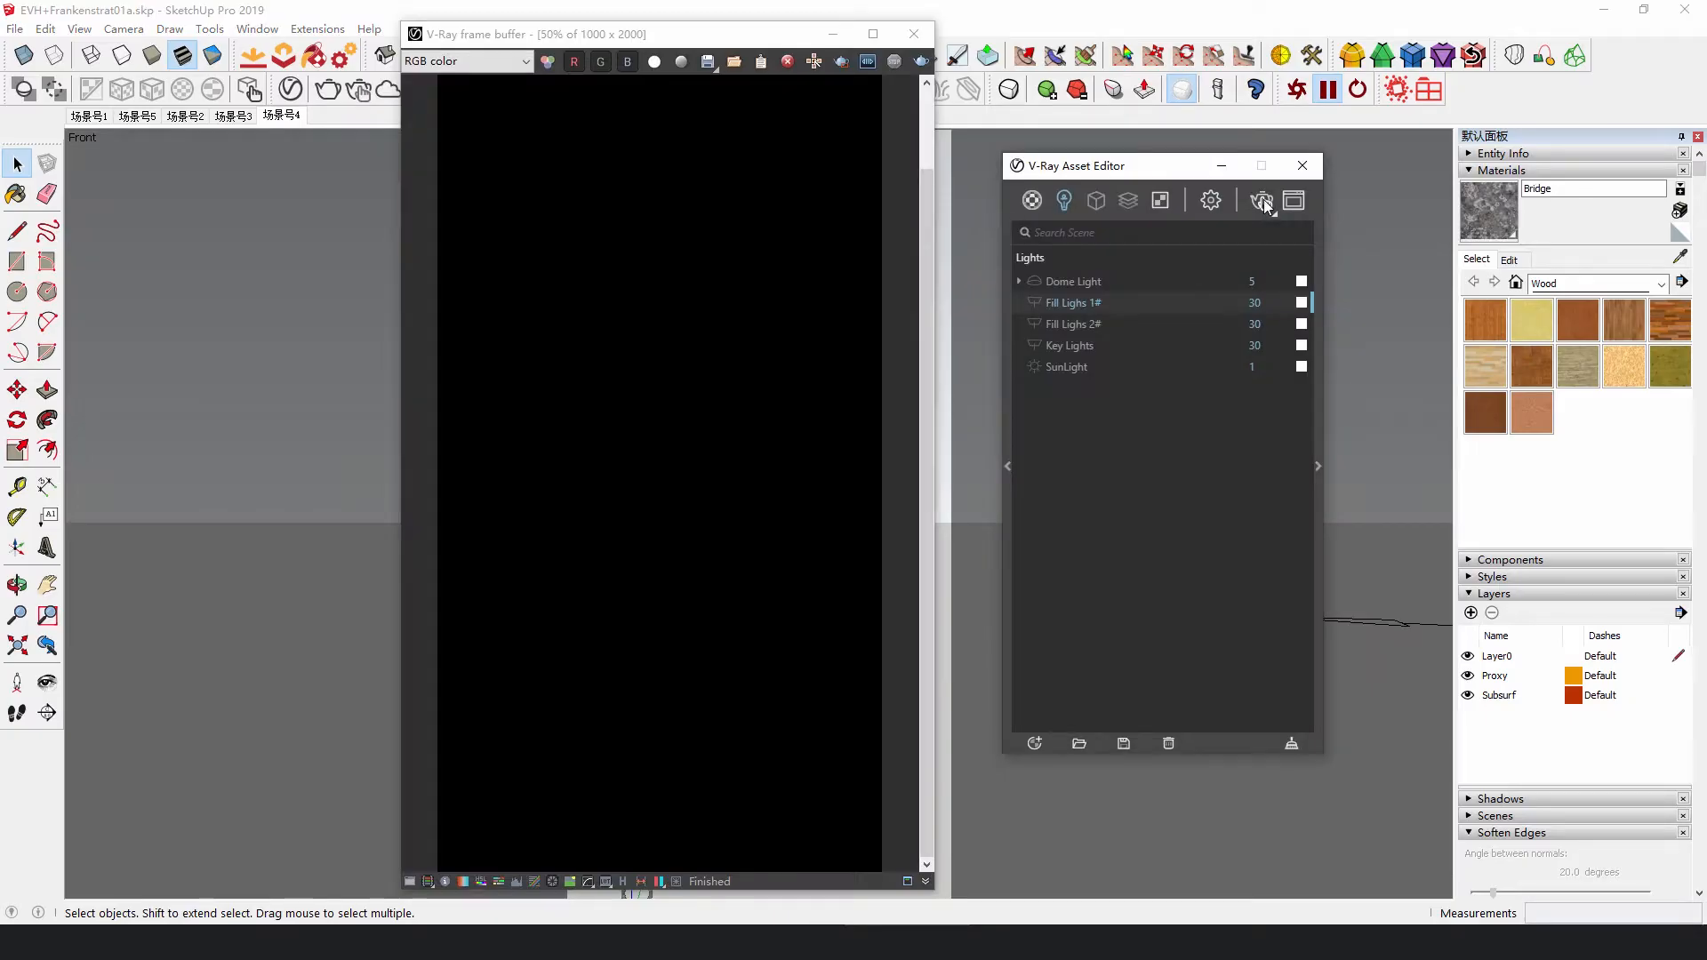
Start an interactive V-Ray render and test Key Lights, Fill Lighs 1# and Fill Lighs 2# one at a time.
click(1264, 203)
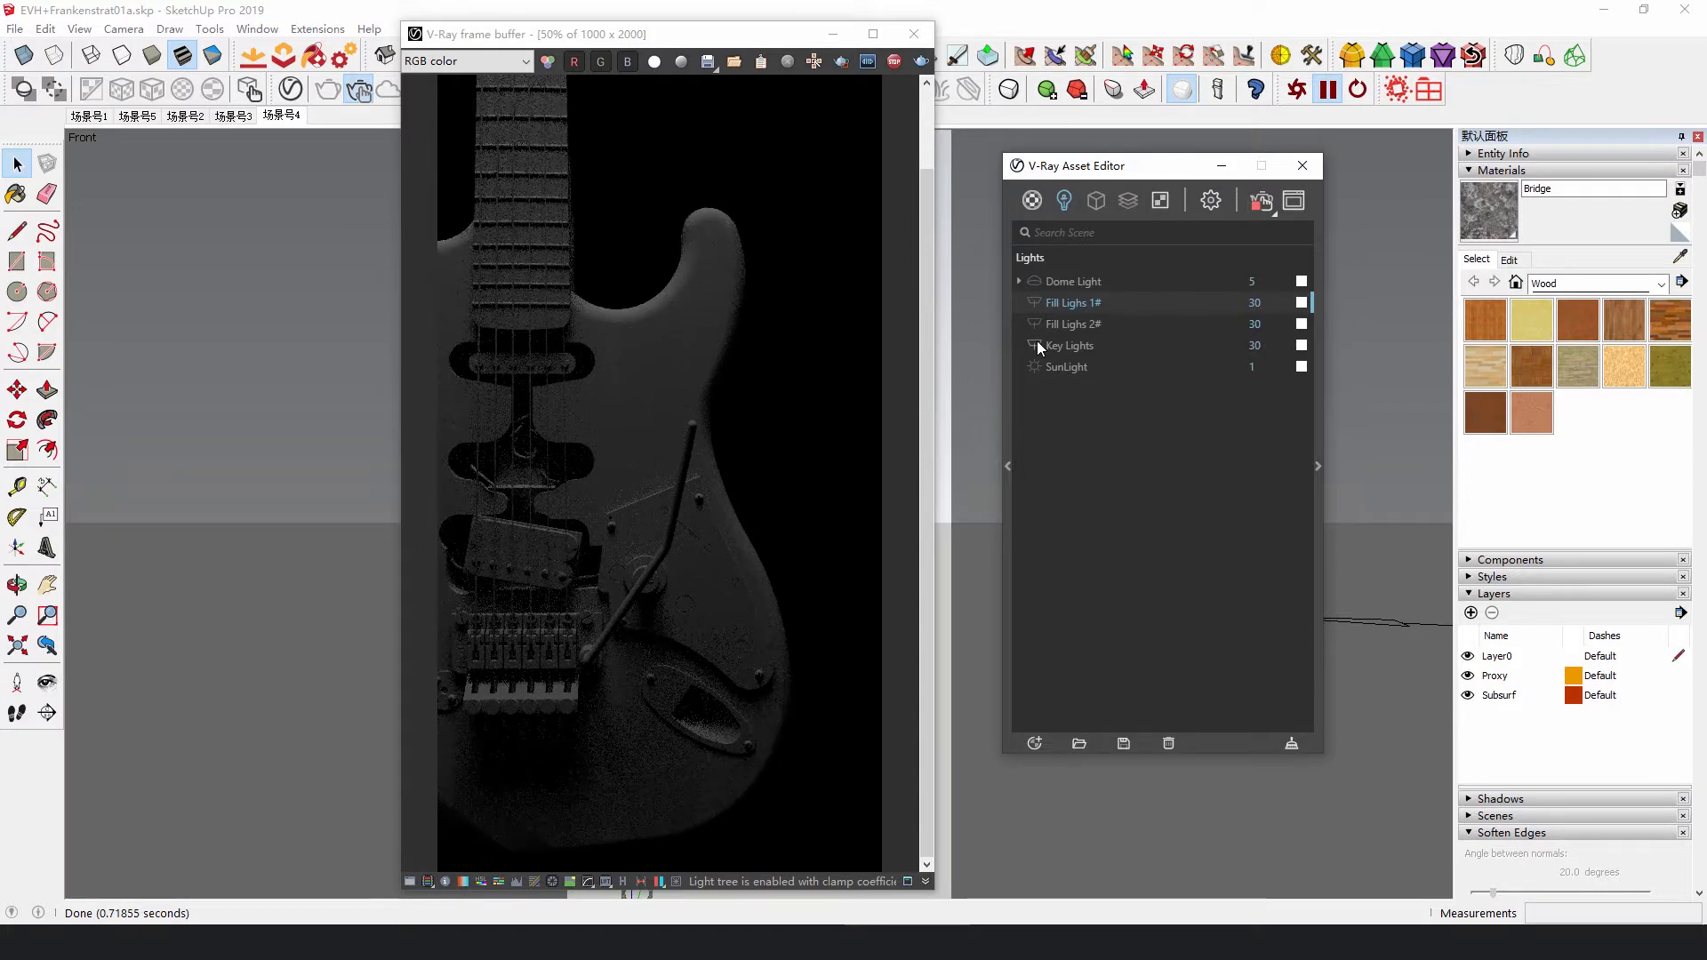
click(1036, 340)
click(1038, 300)
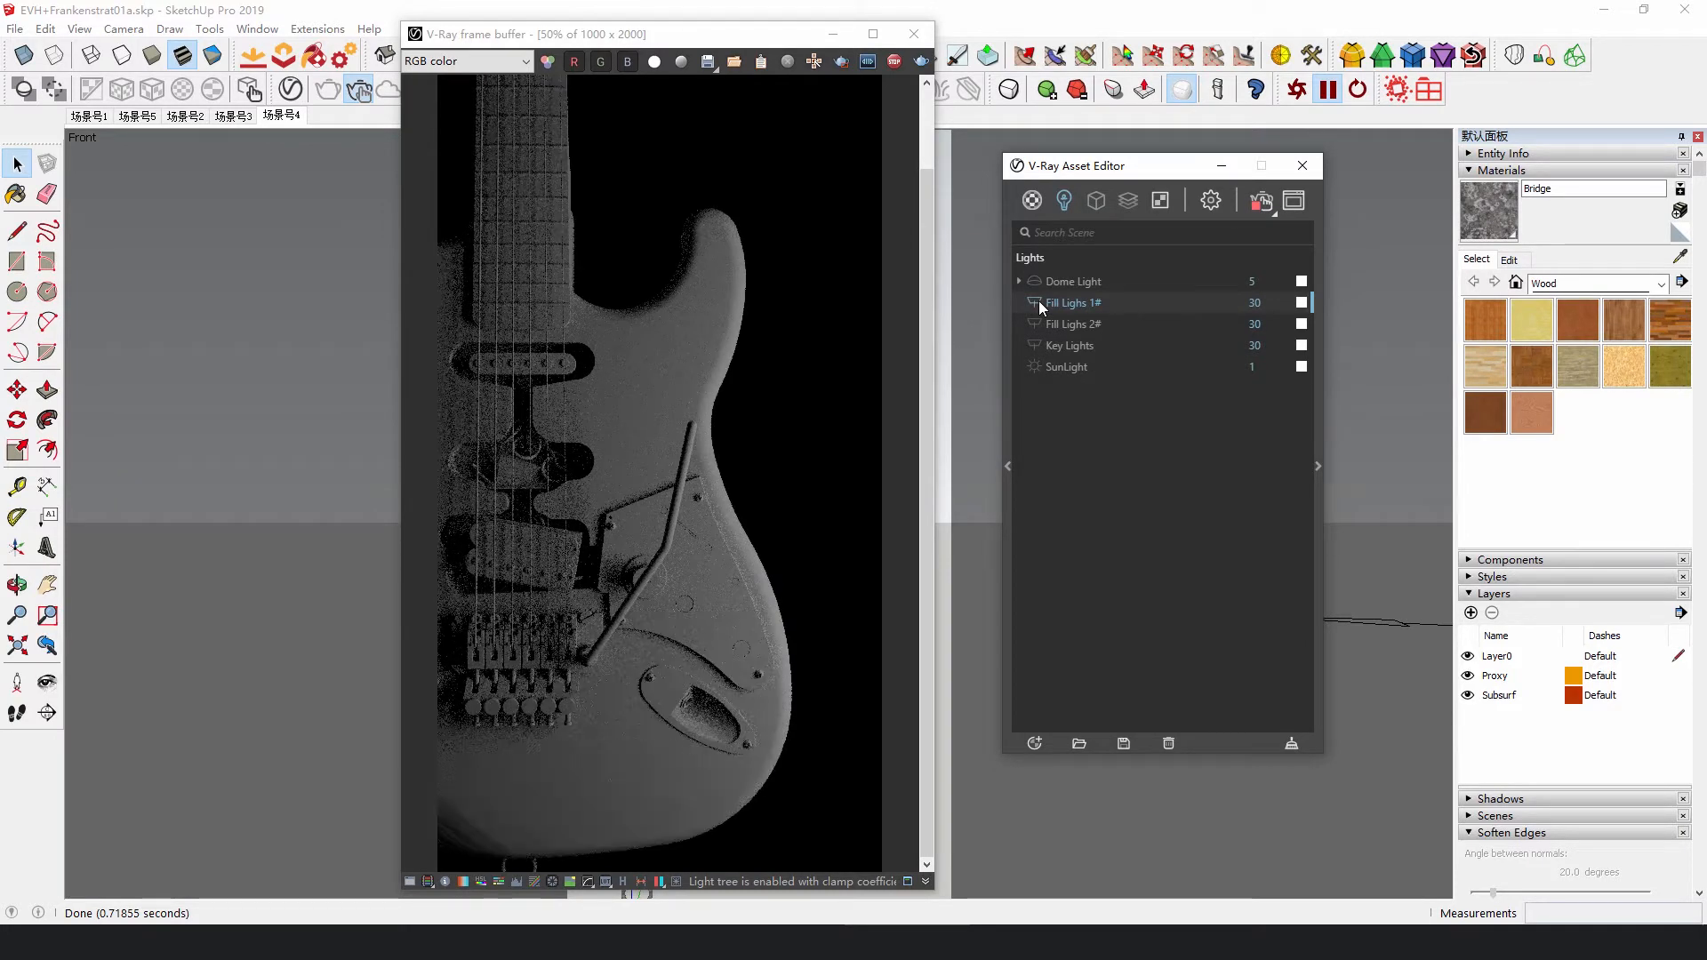
click(1037, 322)
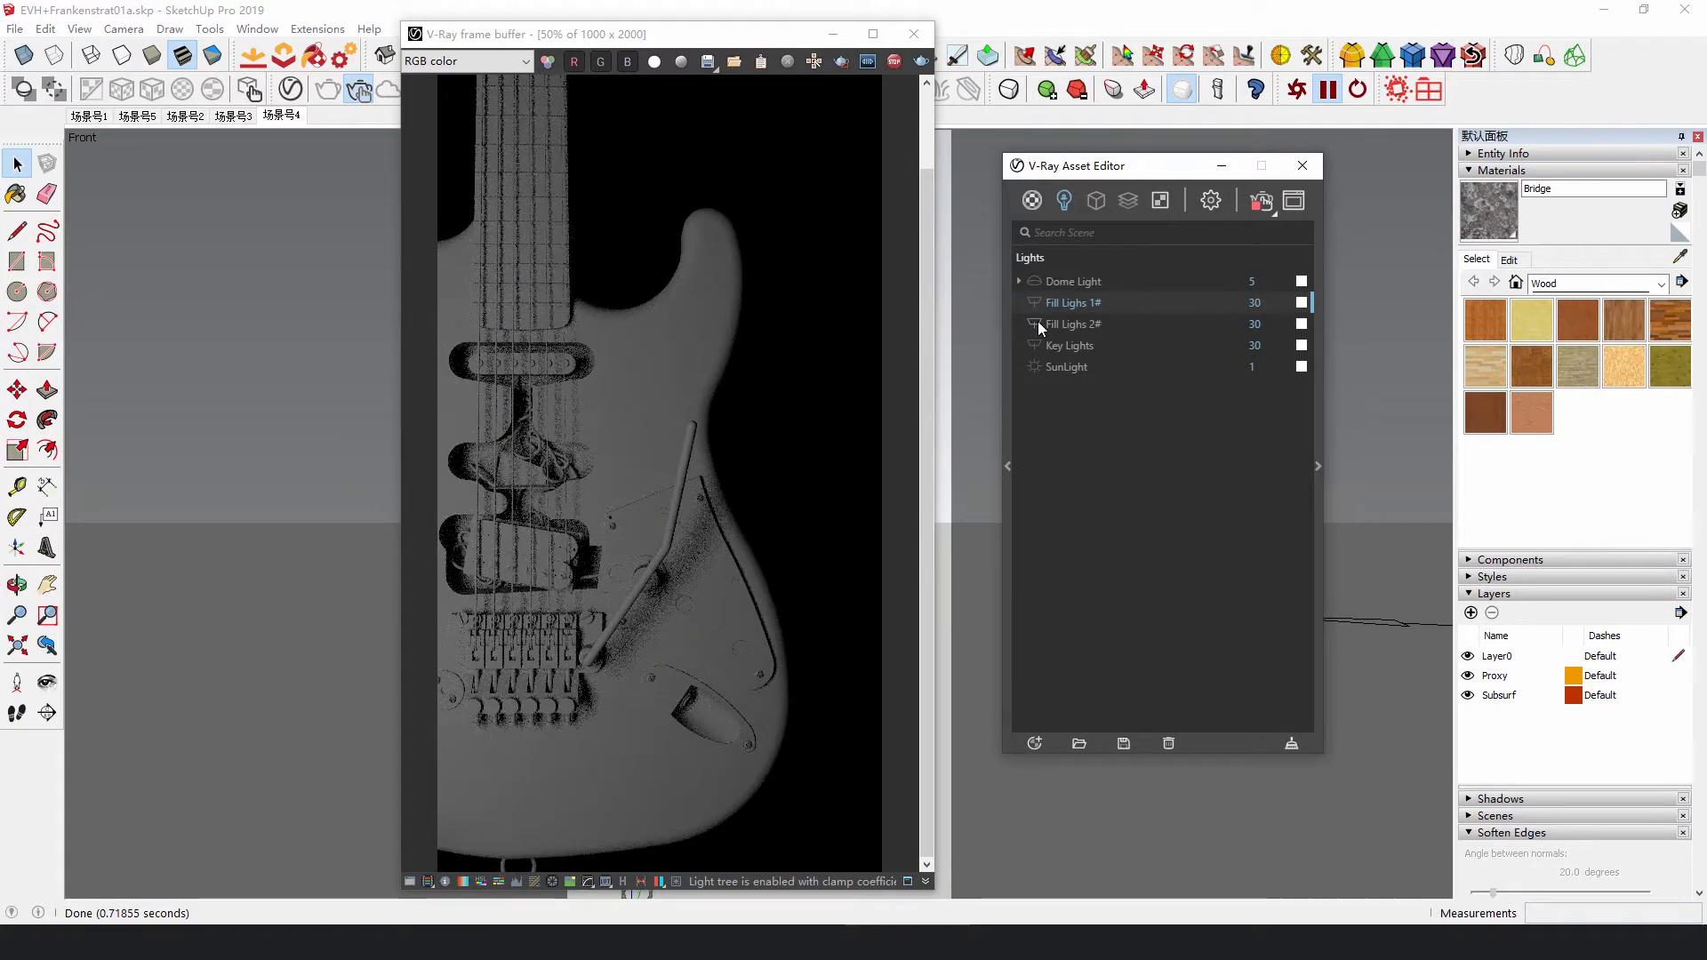
Enable the key light and both fill lights together and set the Key Lights intensity to 100.
click(1038, 341)
click(1038, 307)
drag(1266, 347, 1229, 352)
text(100)
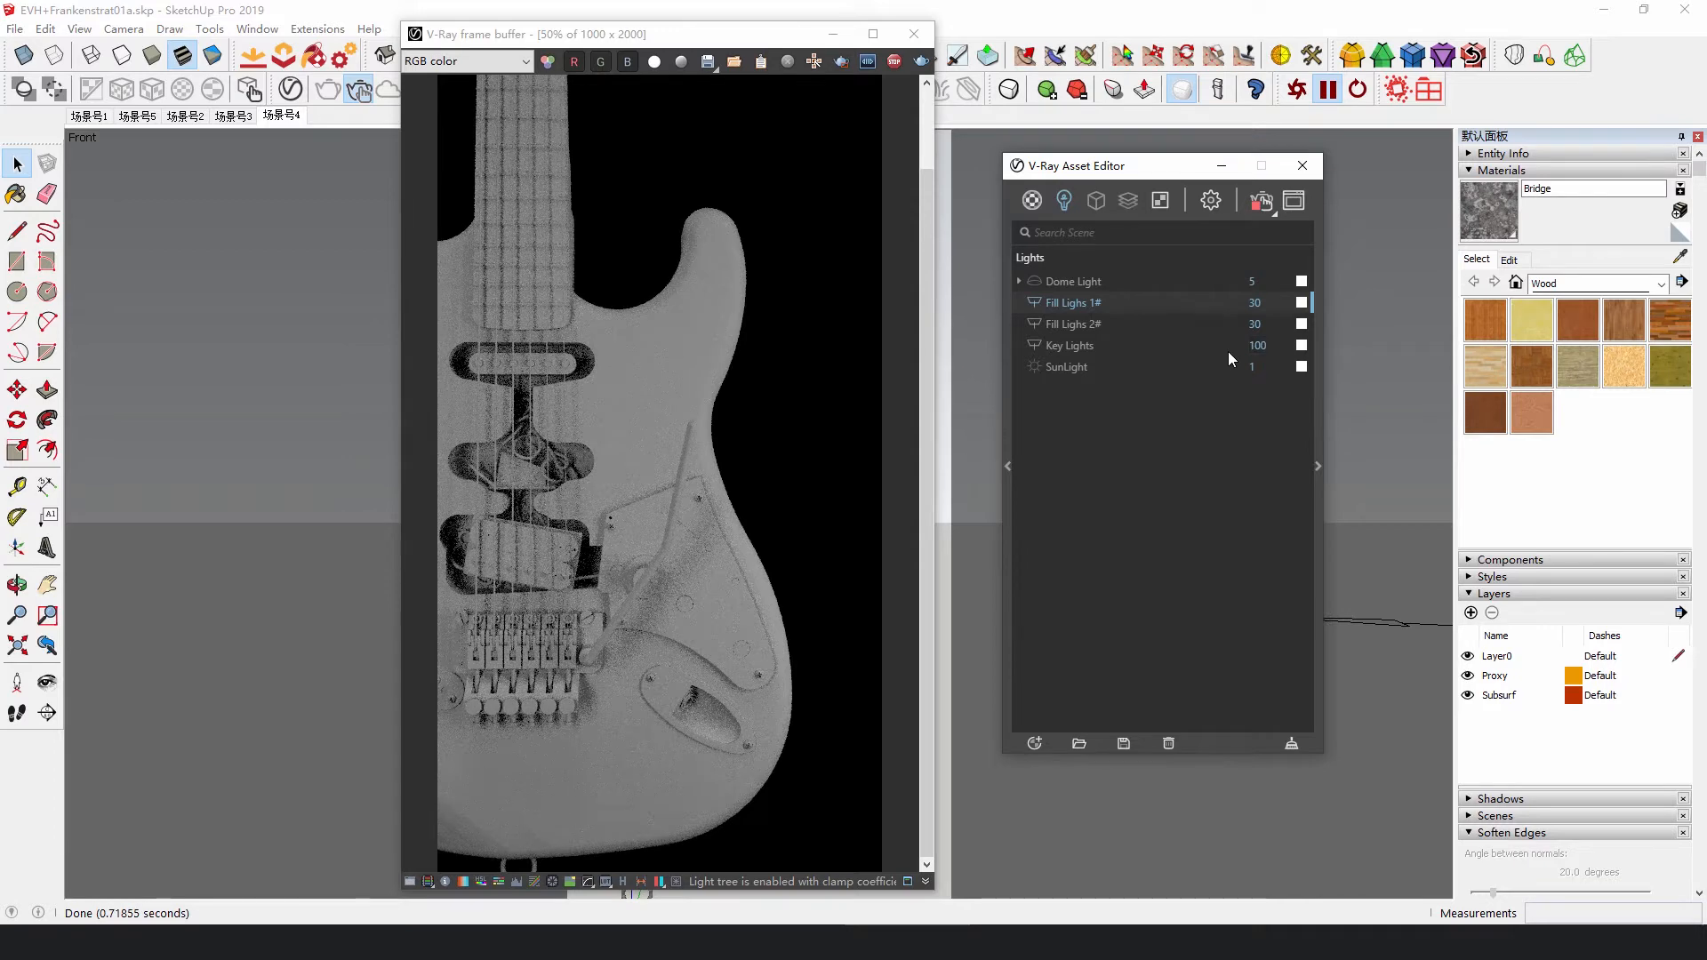
Try an intensity of 150 on Fill Lighs 1#, reduce it to 130 and check the guitar in the interactive render.
key(Return)
drag(1266, 304, 1212, 302)
text(150)
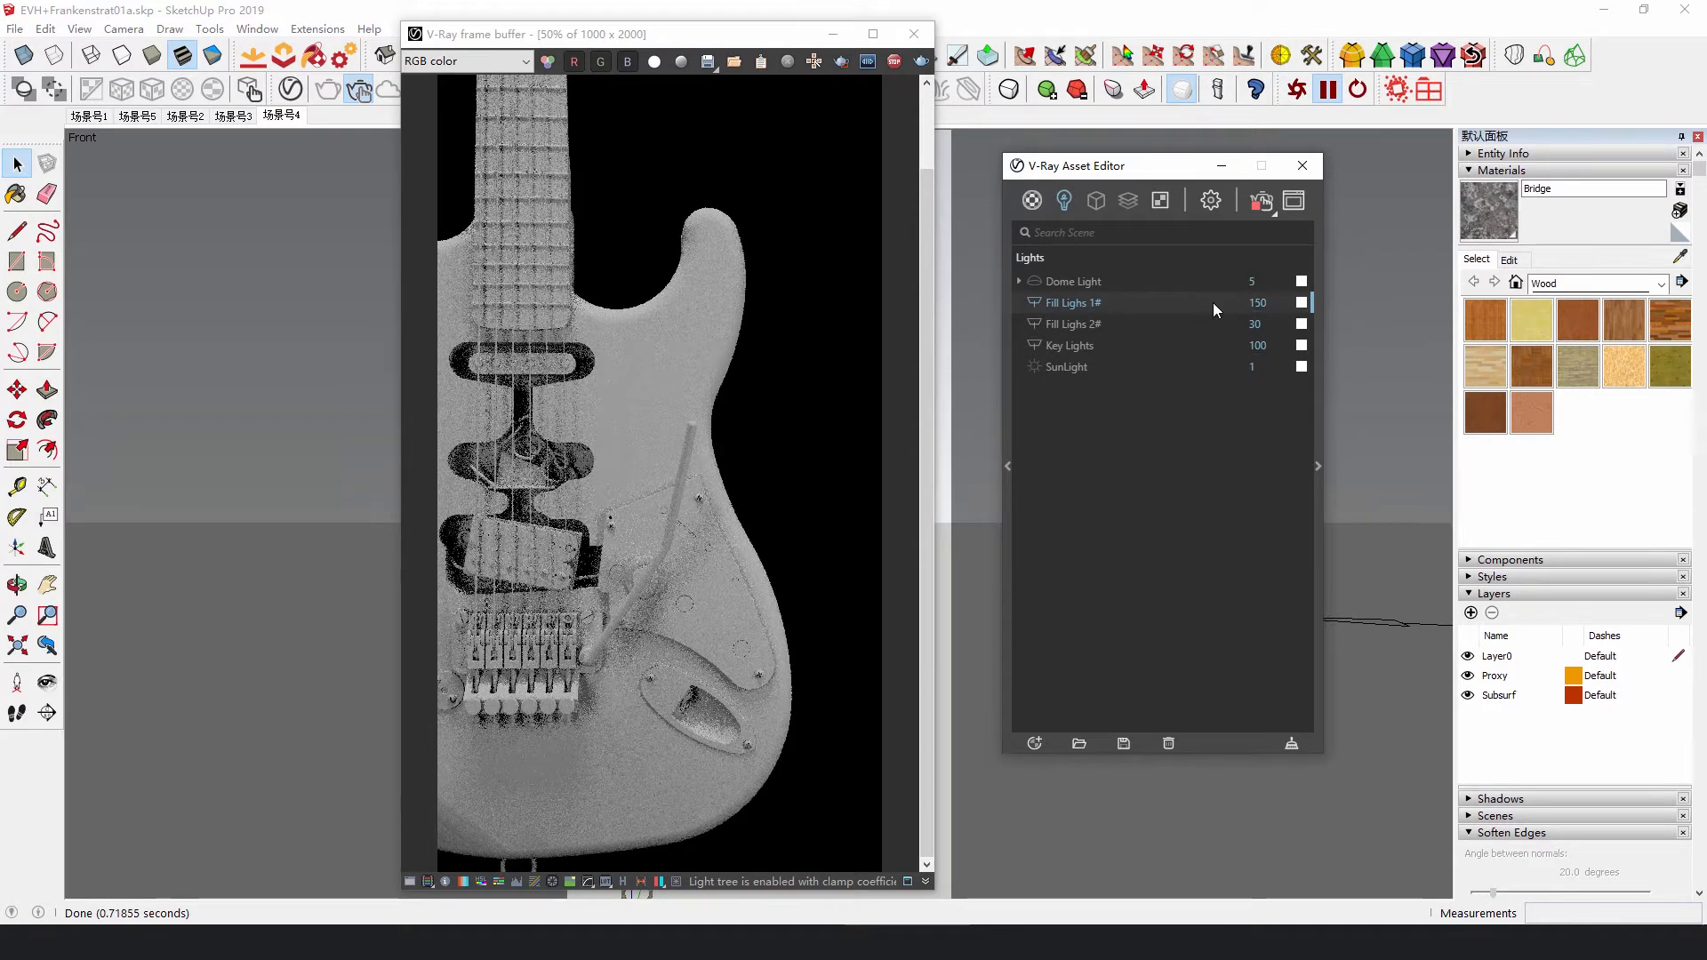
key(Return)
drag(1266, 304, 1204, 302)
text(130)
key(Return)
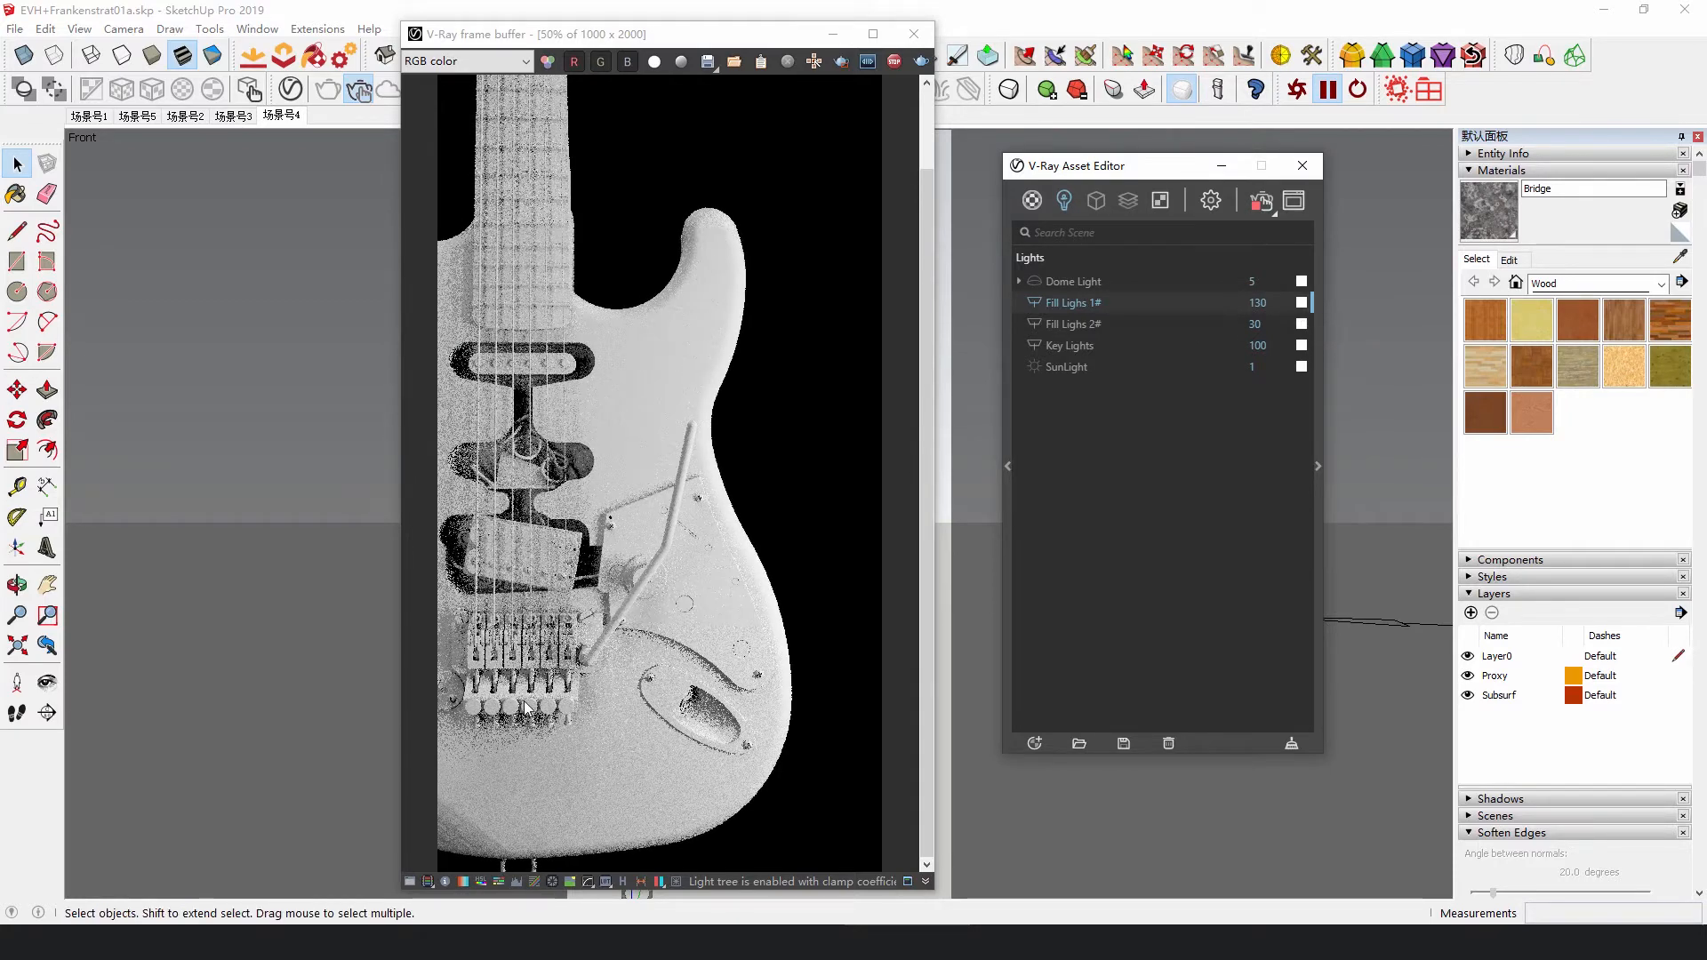
scroll(723, 551, up, 3)
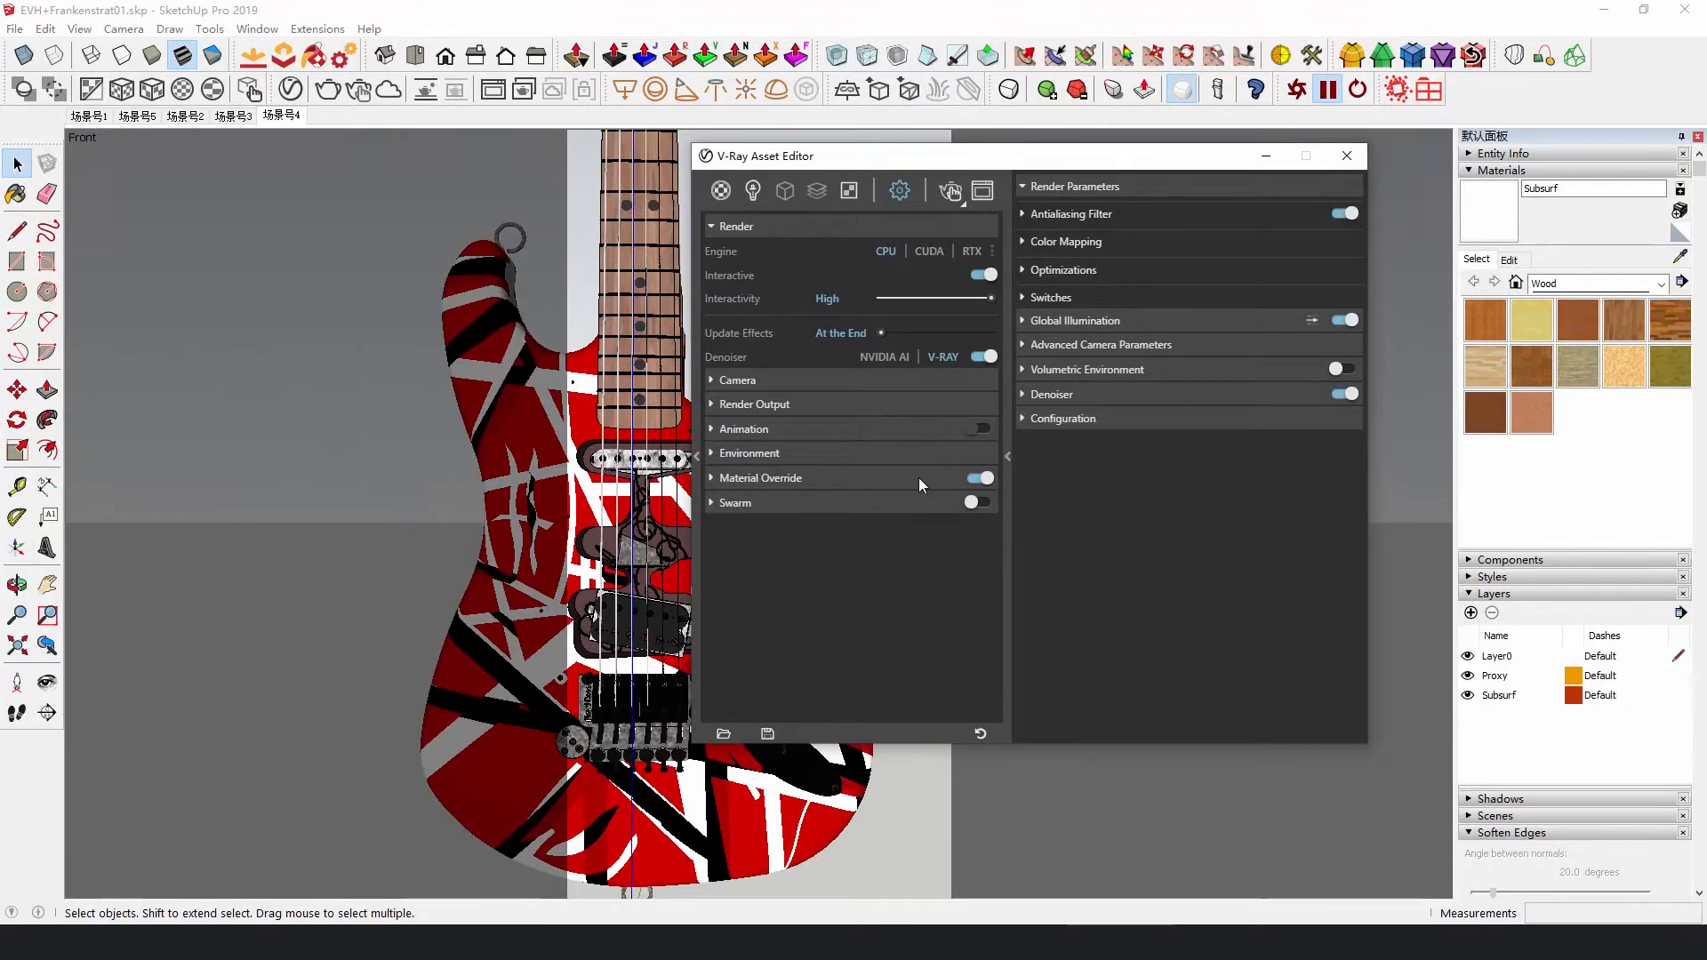
Start an interactive render and give Guitar Red 1# a mid-grey reflection color with 0.8 reflection glossiness.
click(916, 480)
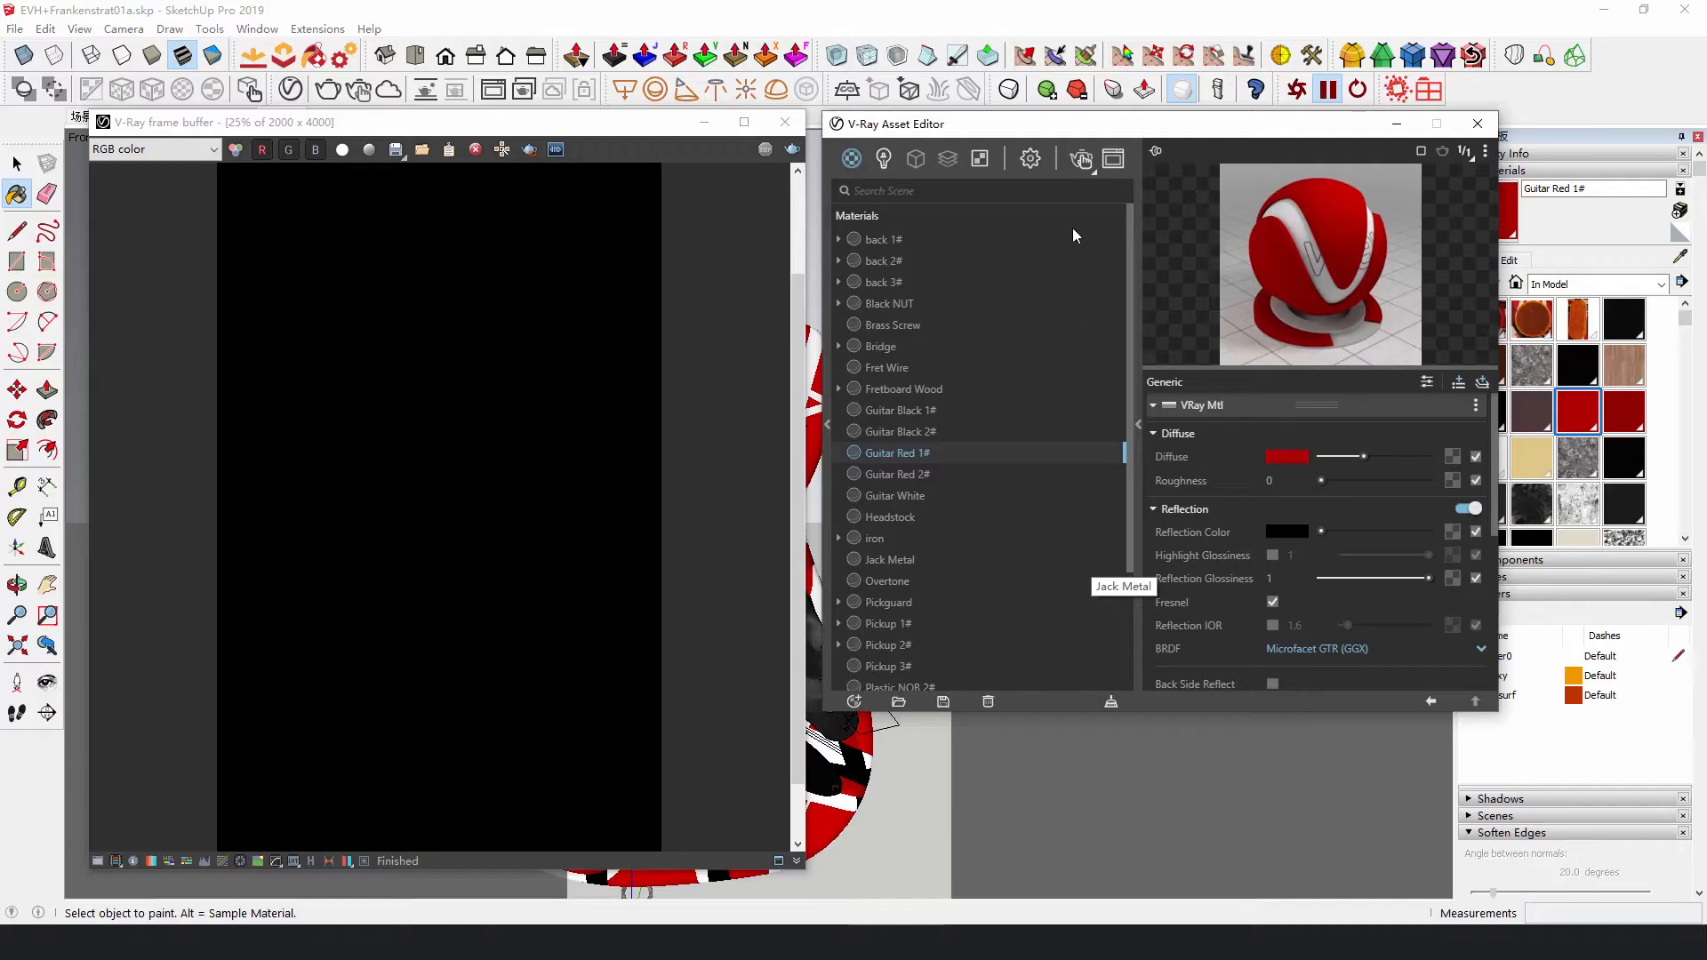
click(1080, 161)
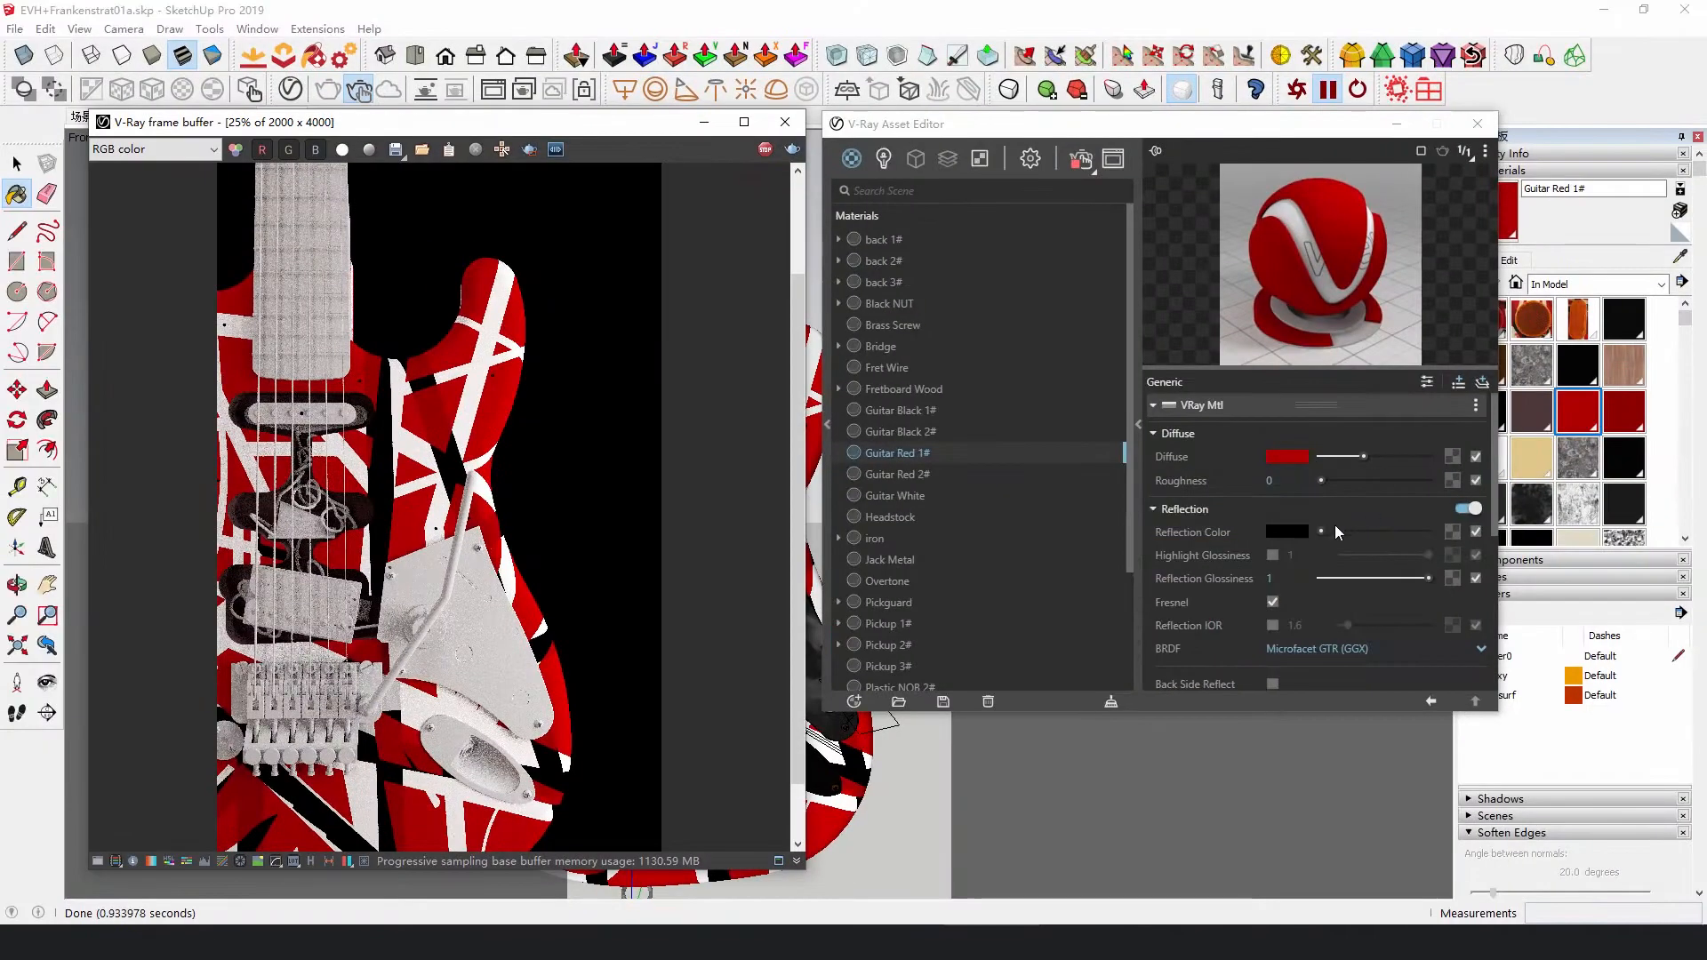
drag(935, 490, 1003, 490)
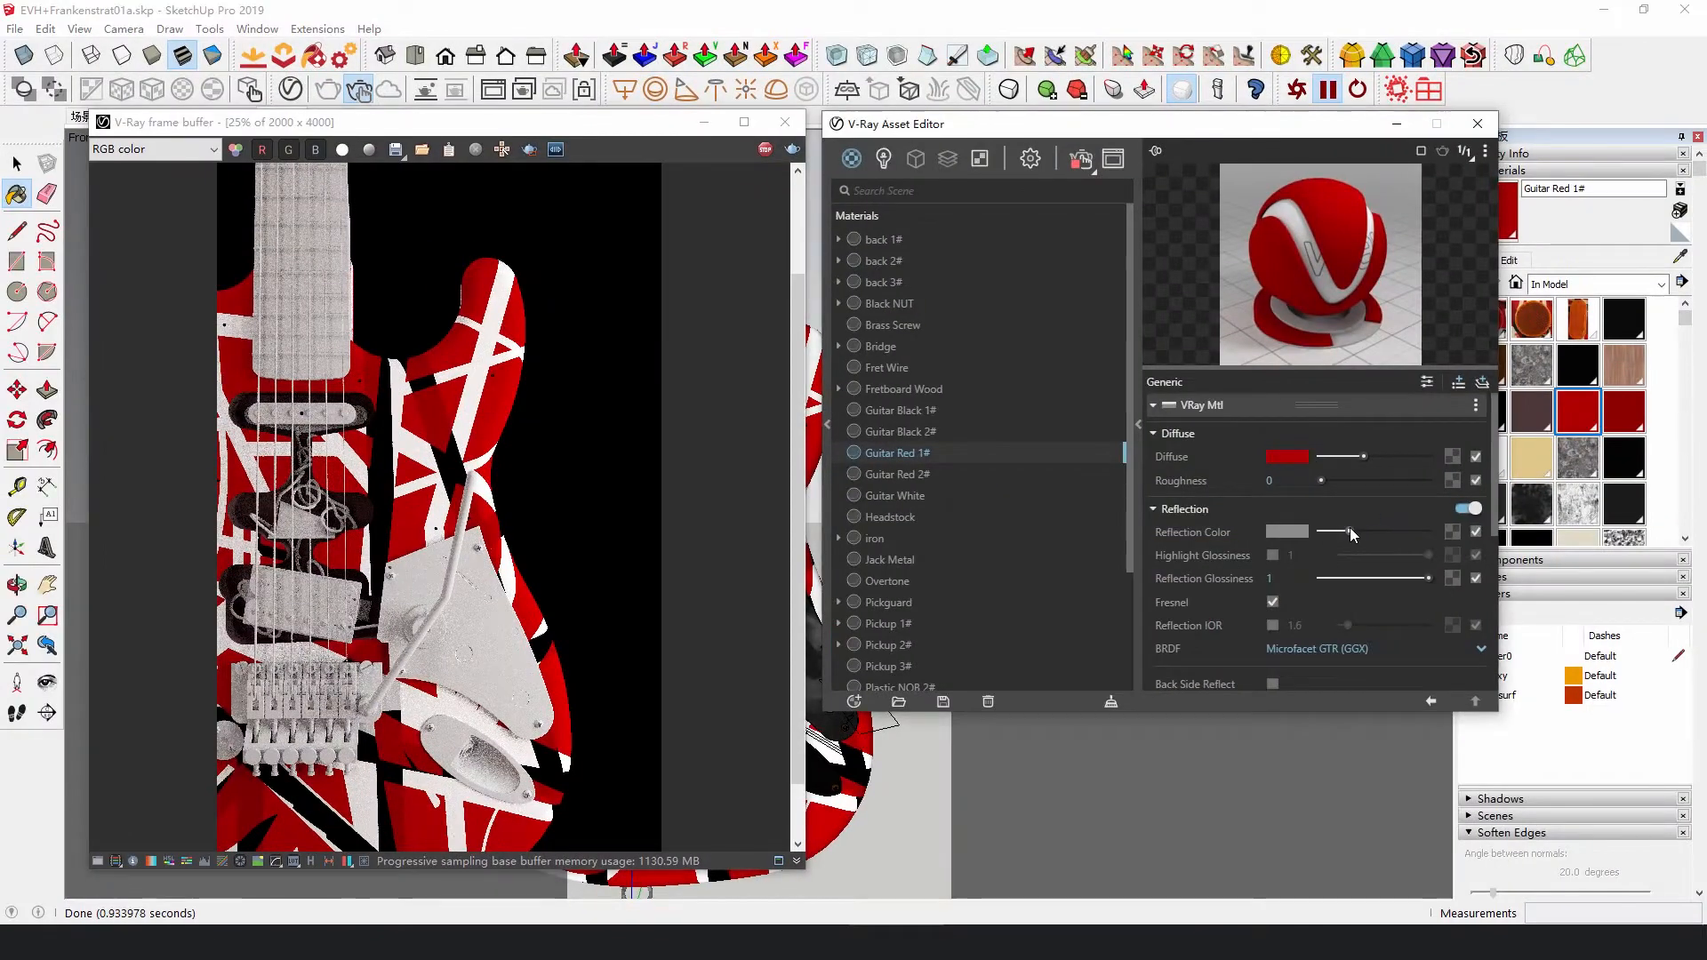
double_click(1271, 577)
text(0.8)
key(Return)
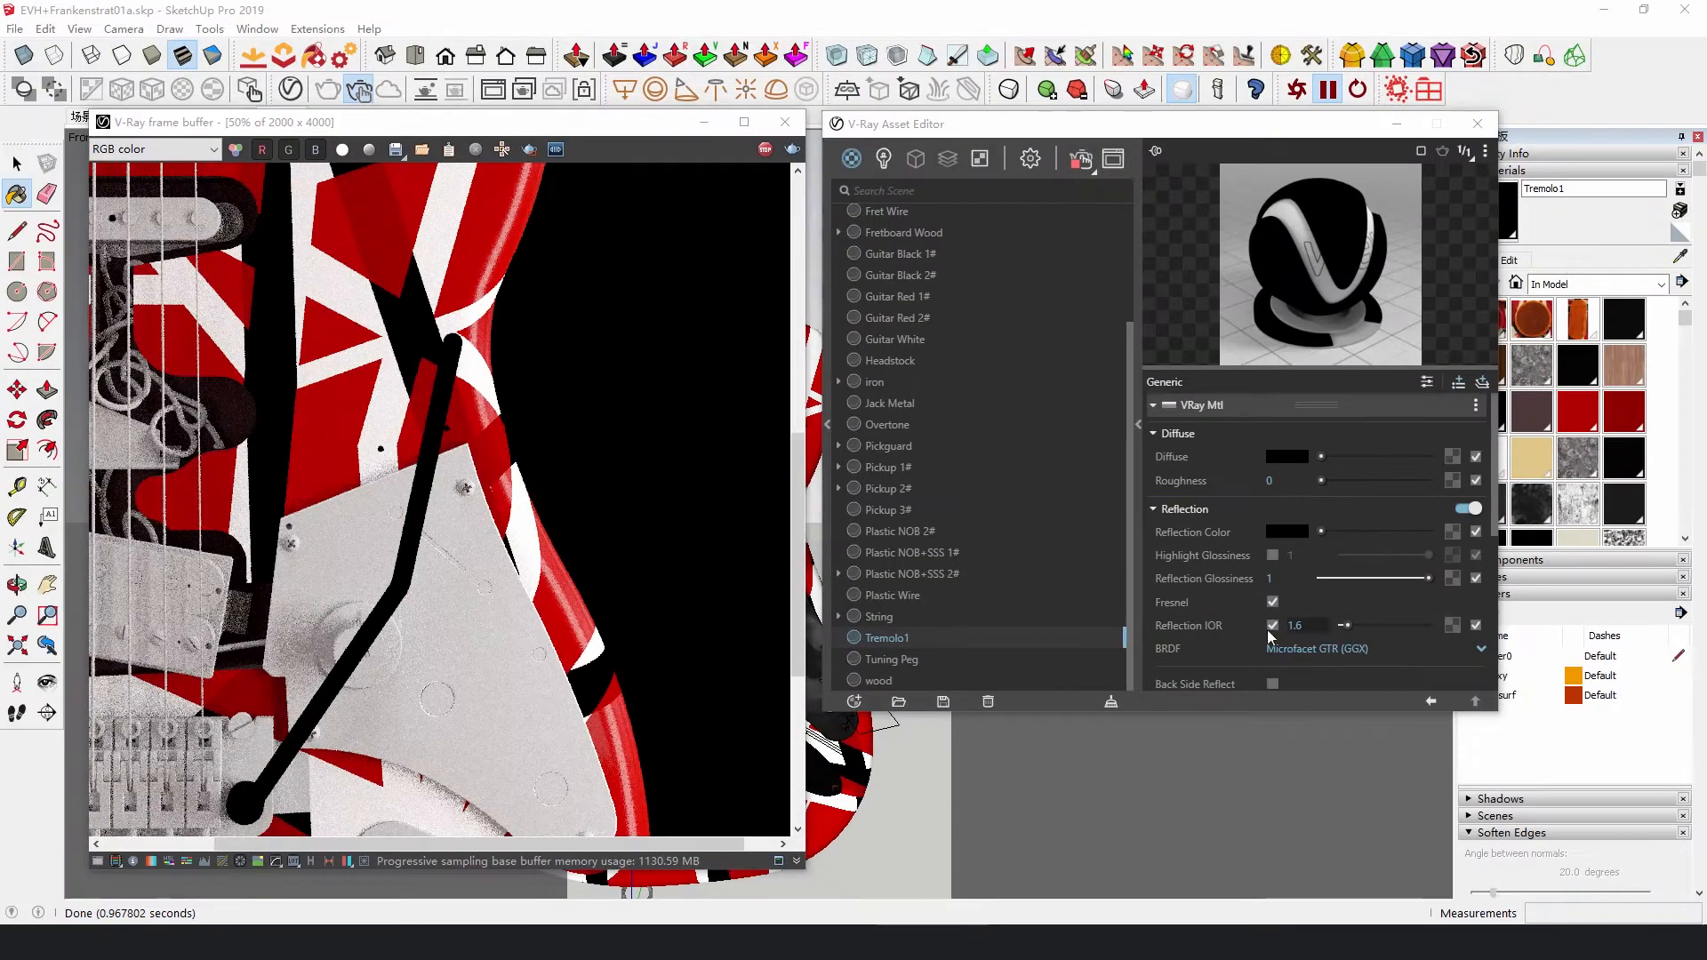
Make Tremolo1 a reflective metal with a reflection IOR of 30, a light grey reflection color and 0.75 reflection glossiness.
drag(904, 689, 798, 681)
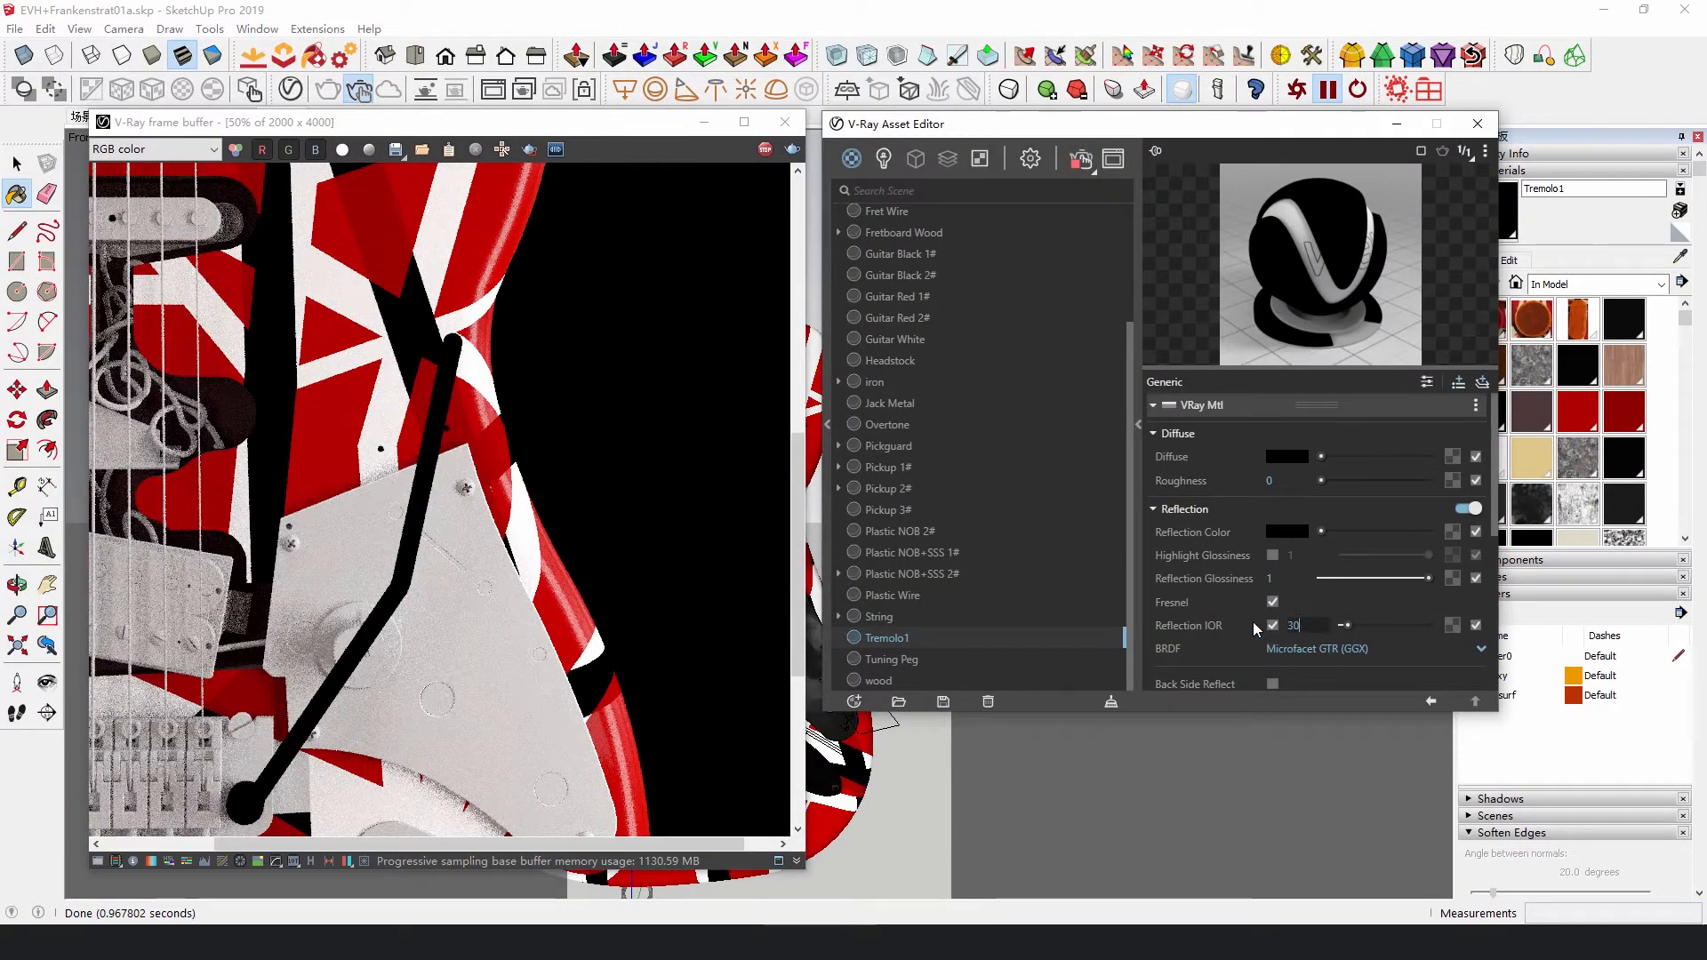
text(30)
key(Return)
drag(1321, 530, 1383, 529)
drag(1285, 577, 1252, 577)
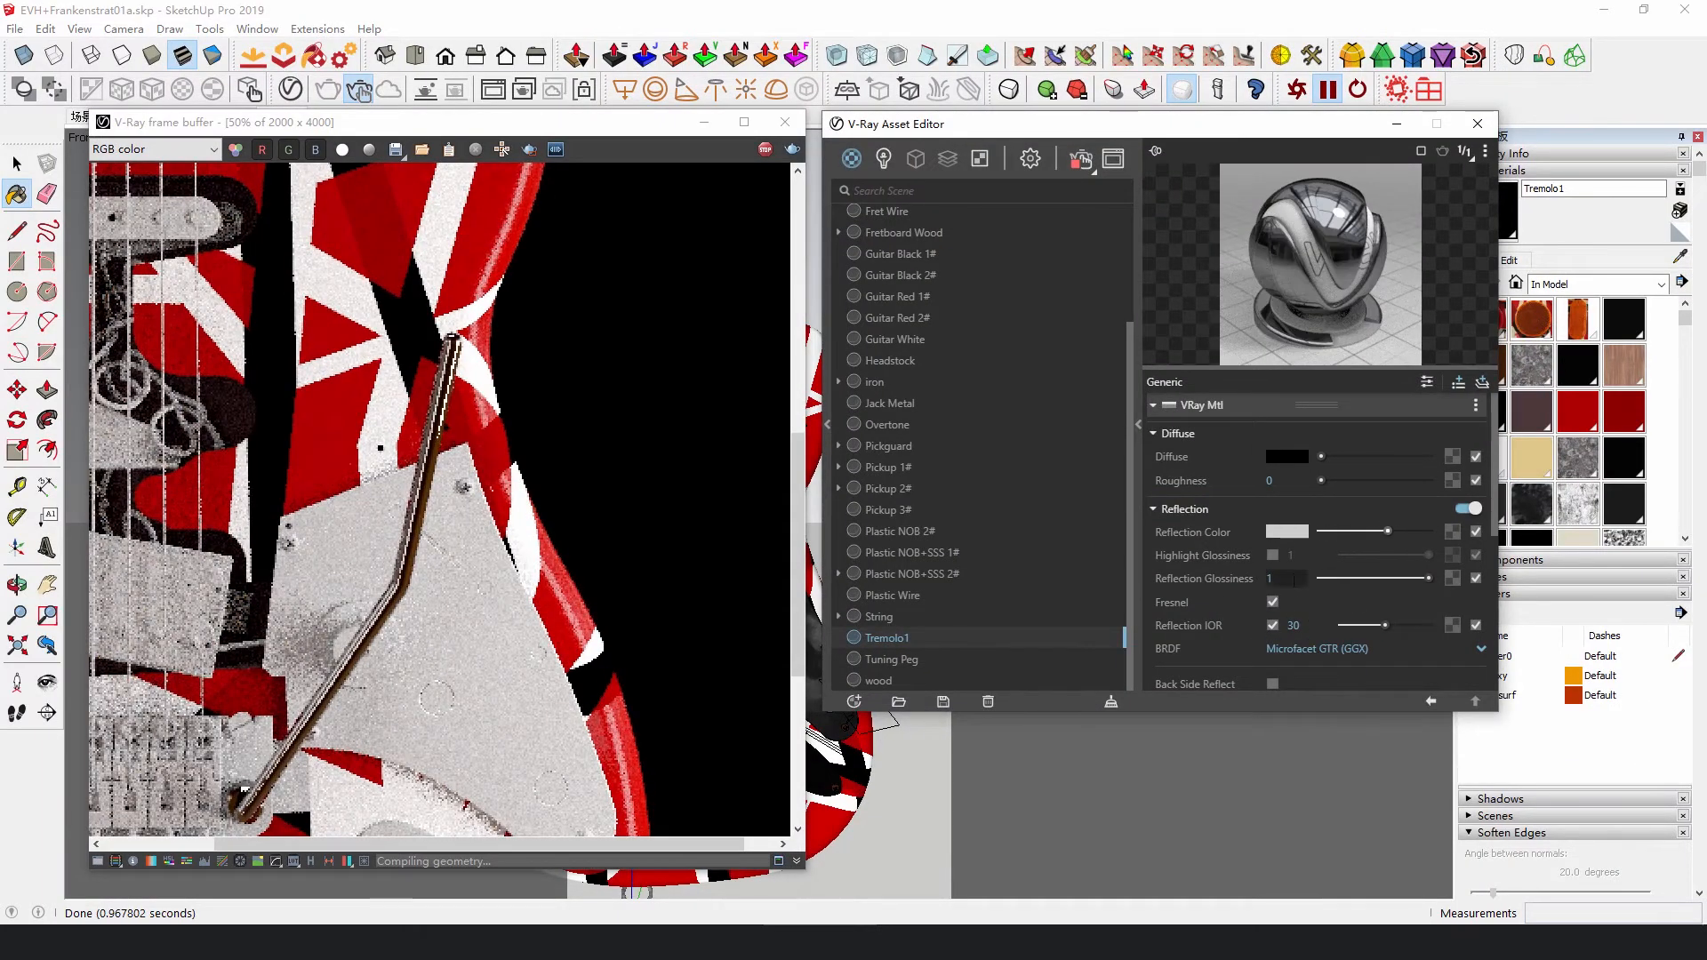
text(0.75)
key(Return)
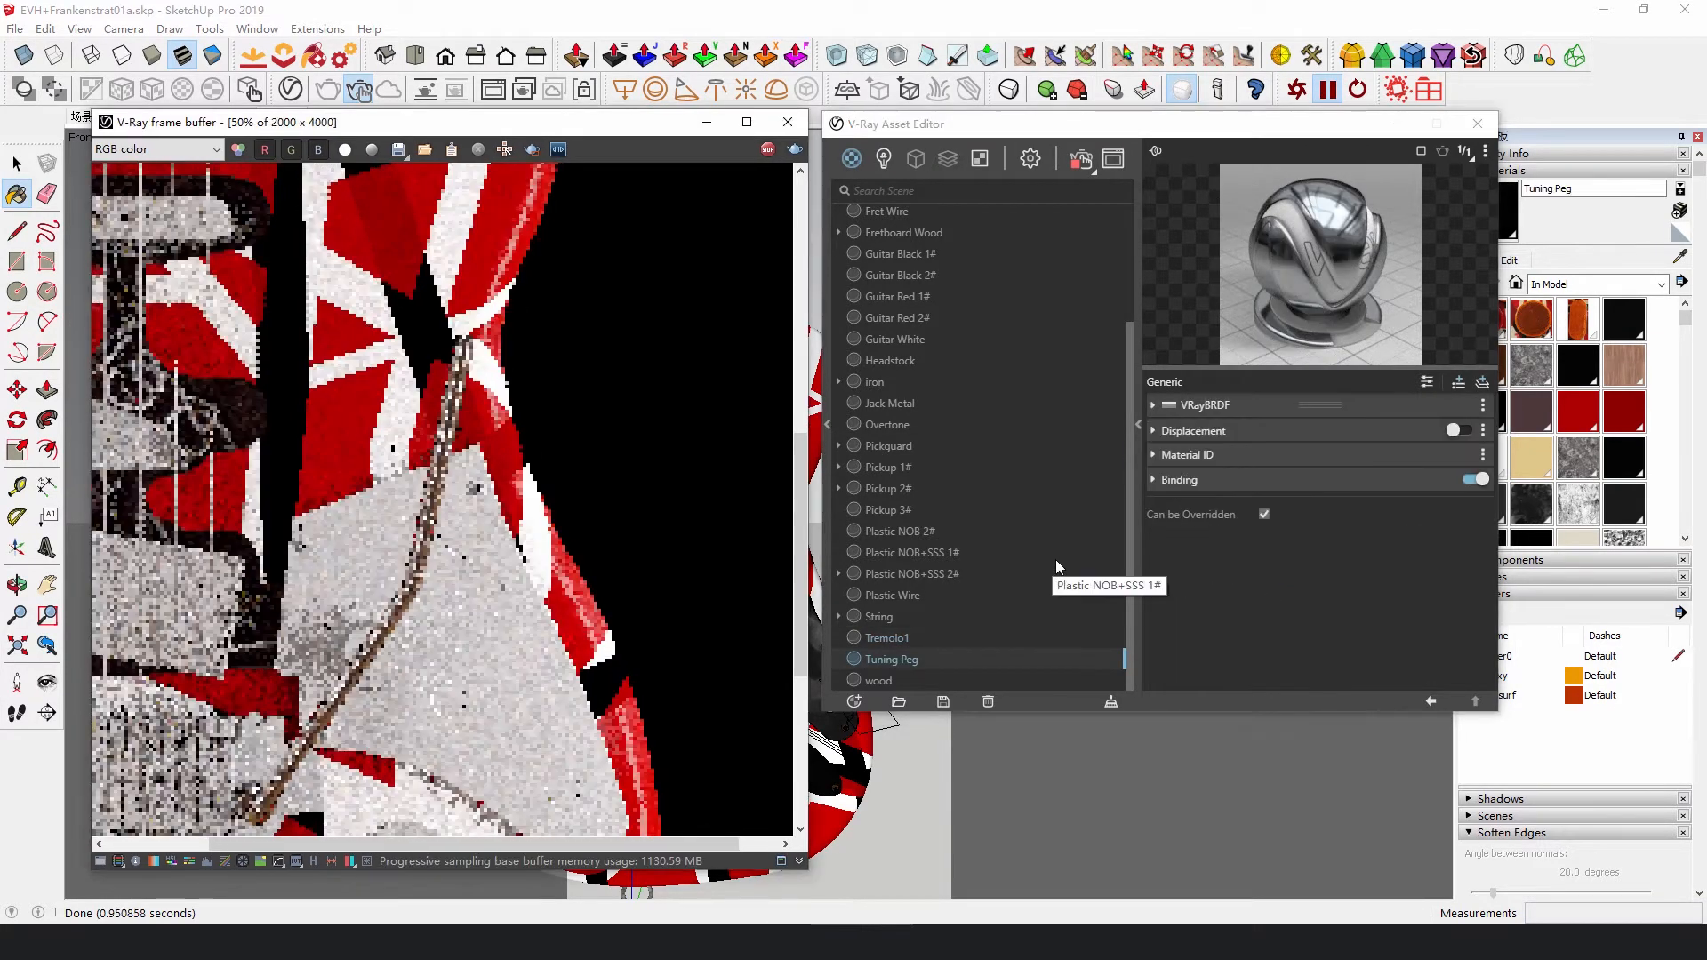
Exclude the Tuning Peg material from the material override and check the bridge saddles in the render.
middle_drag(383, 626, 404, 616)
scroll(405, 616, up, 4)
click(1269, 522)
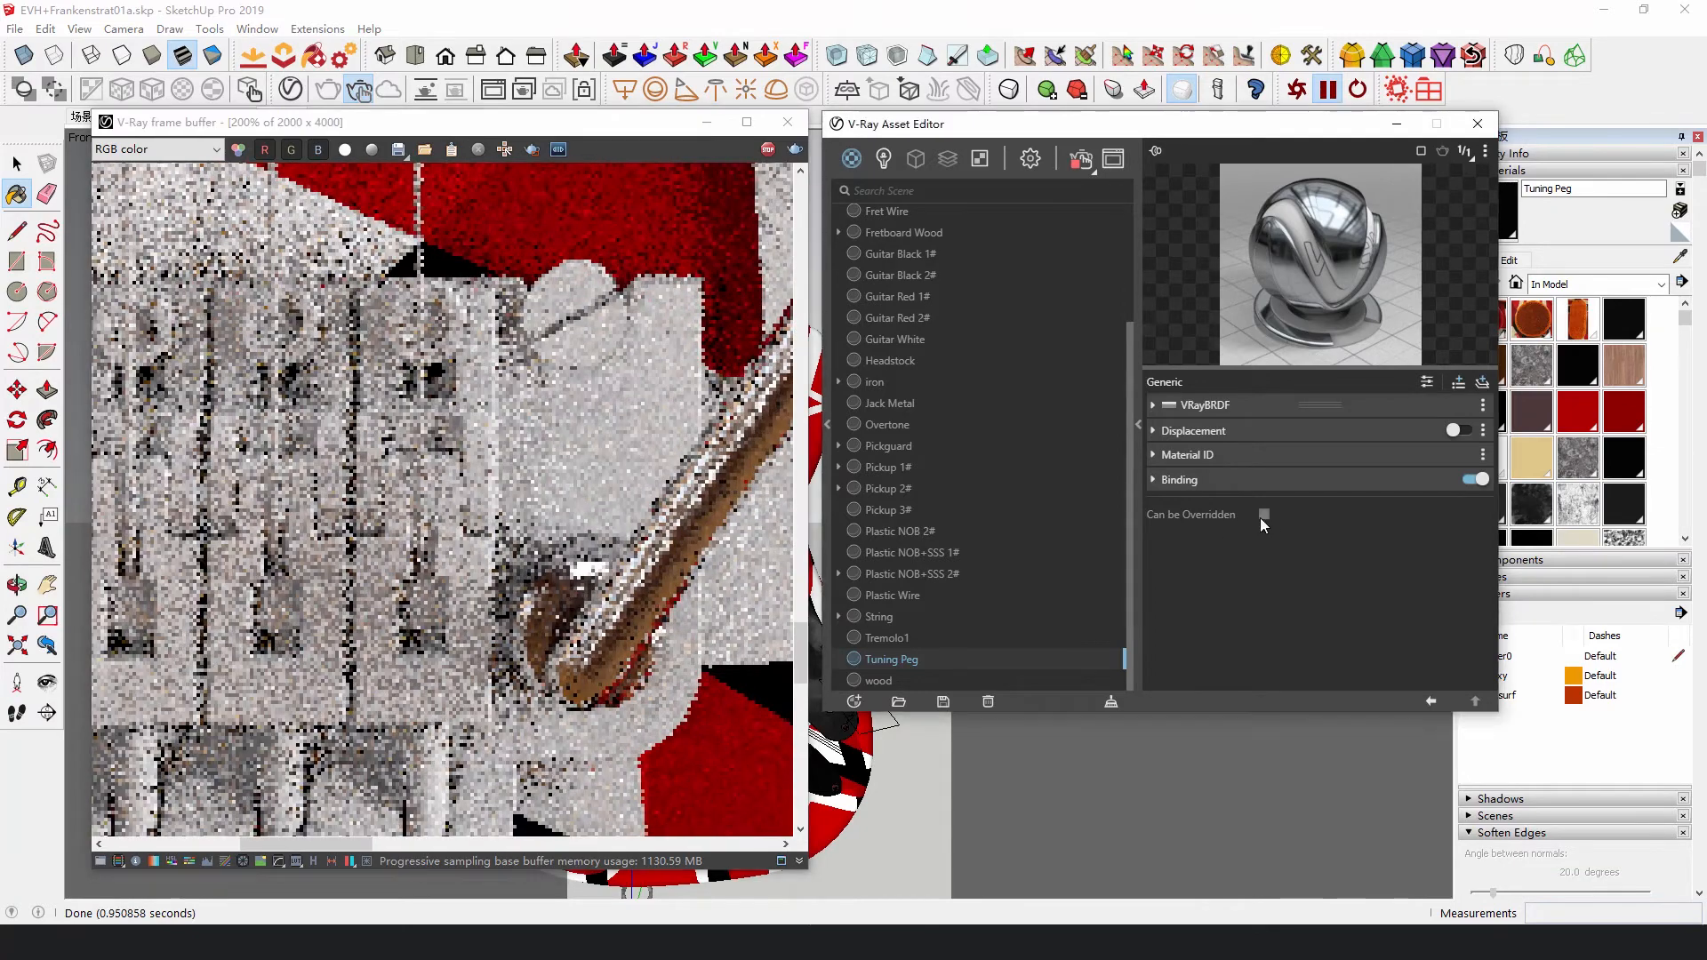
click(1264, 515)
scroll(695, 590, down, 2)
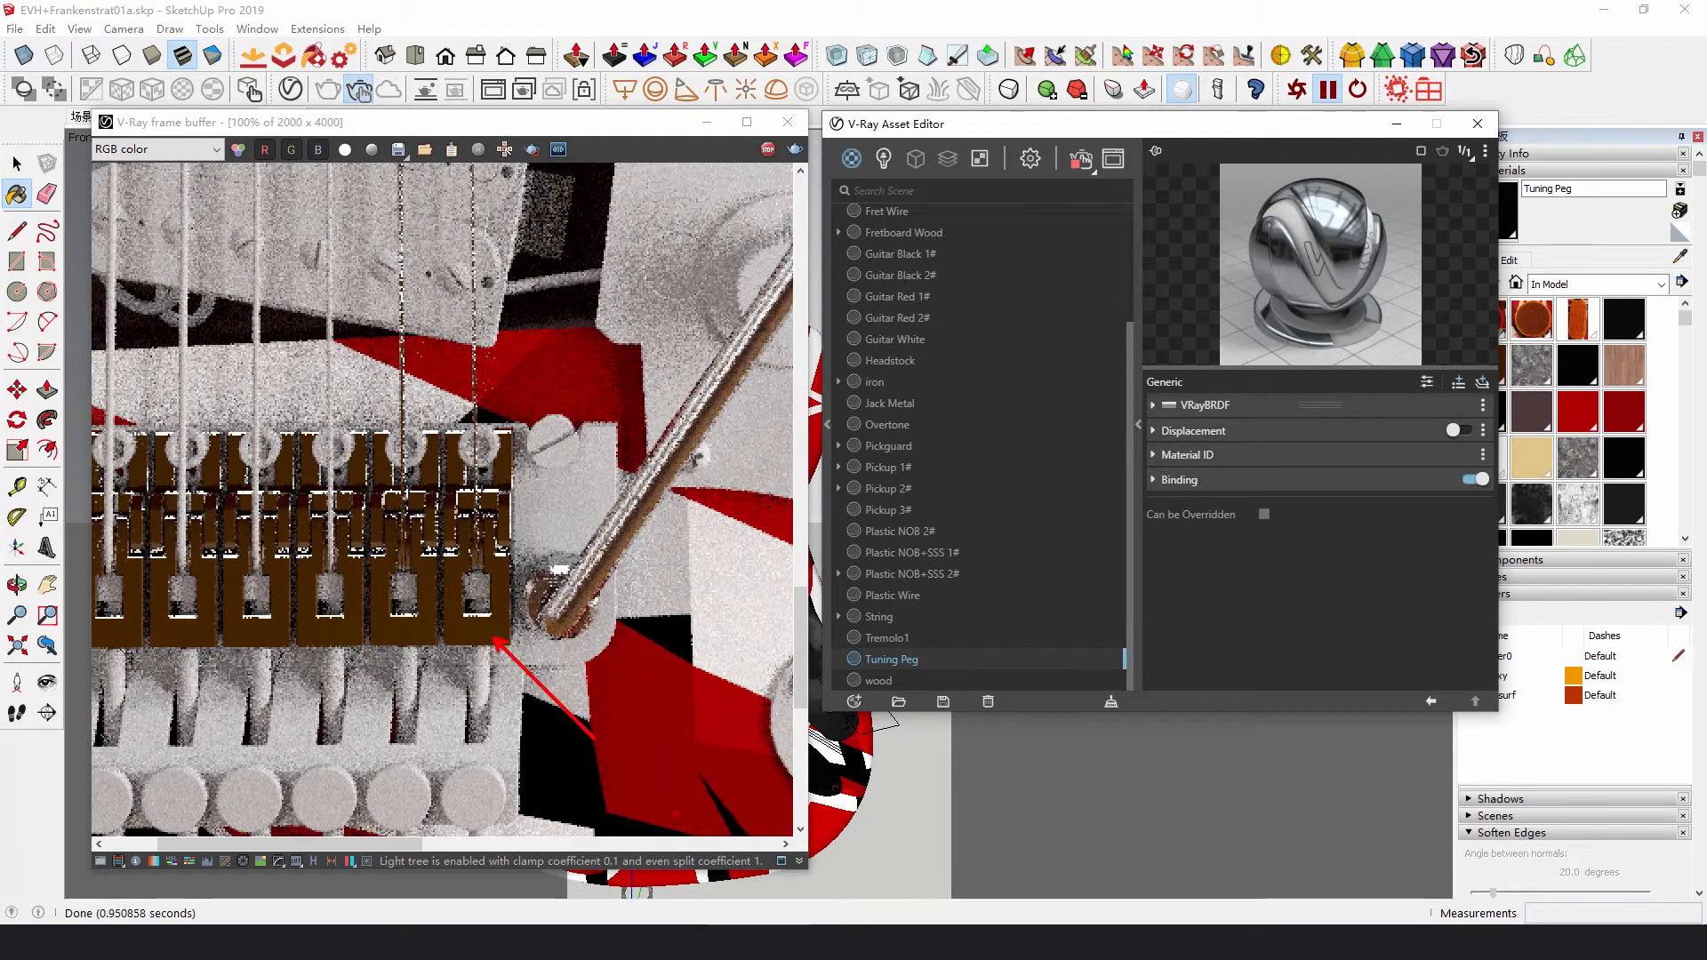
key(Escape)
mouse_move(499, 617)
middle_down()
mouse_move(521, 617)
mouse_move(483, 624)
mouse_move(513, 610)
middle_up()
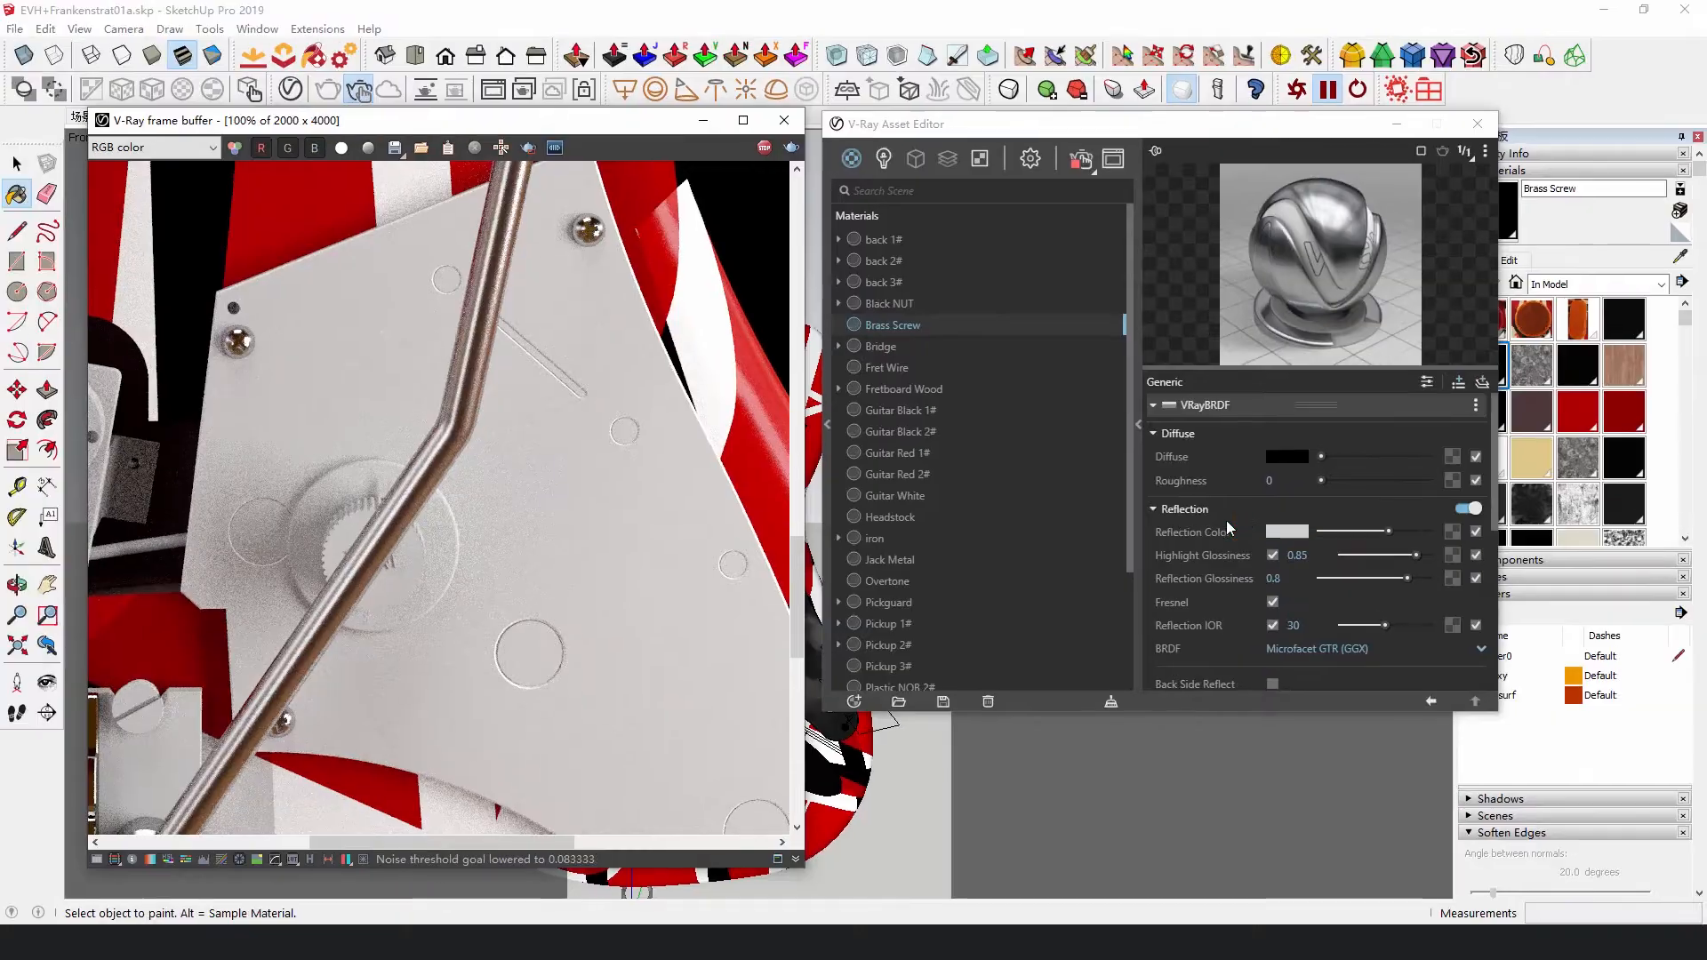
Change the Brass Screw reflection color to a saturated golden orange.
click(971, 497)
click(817, 351)
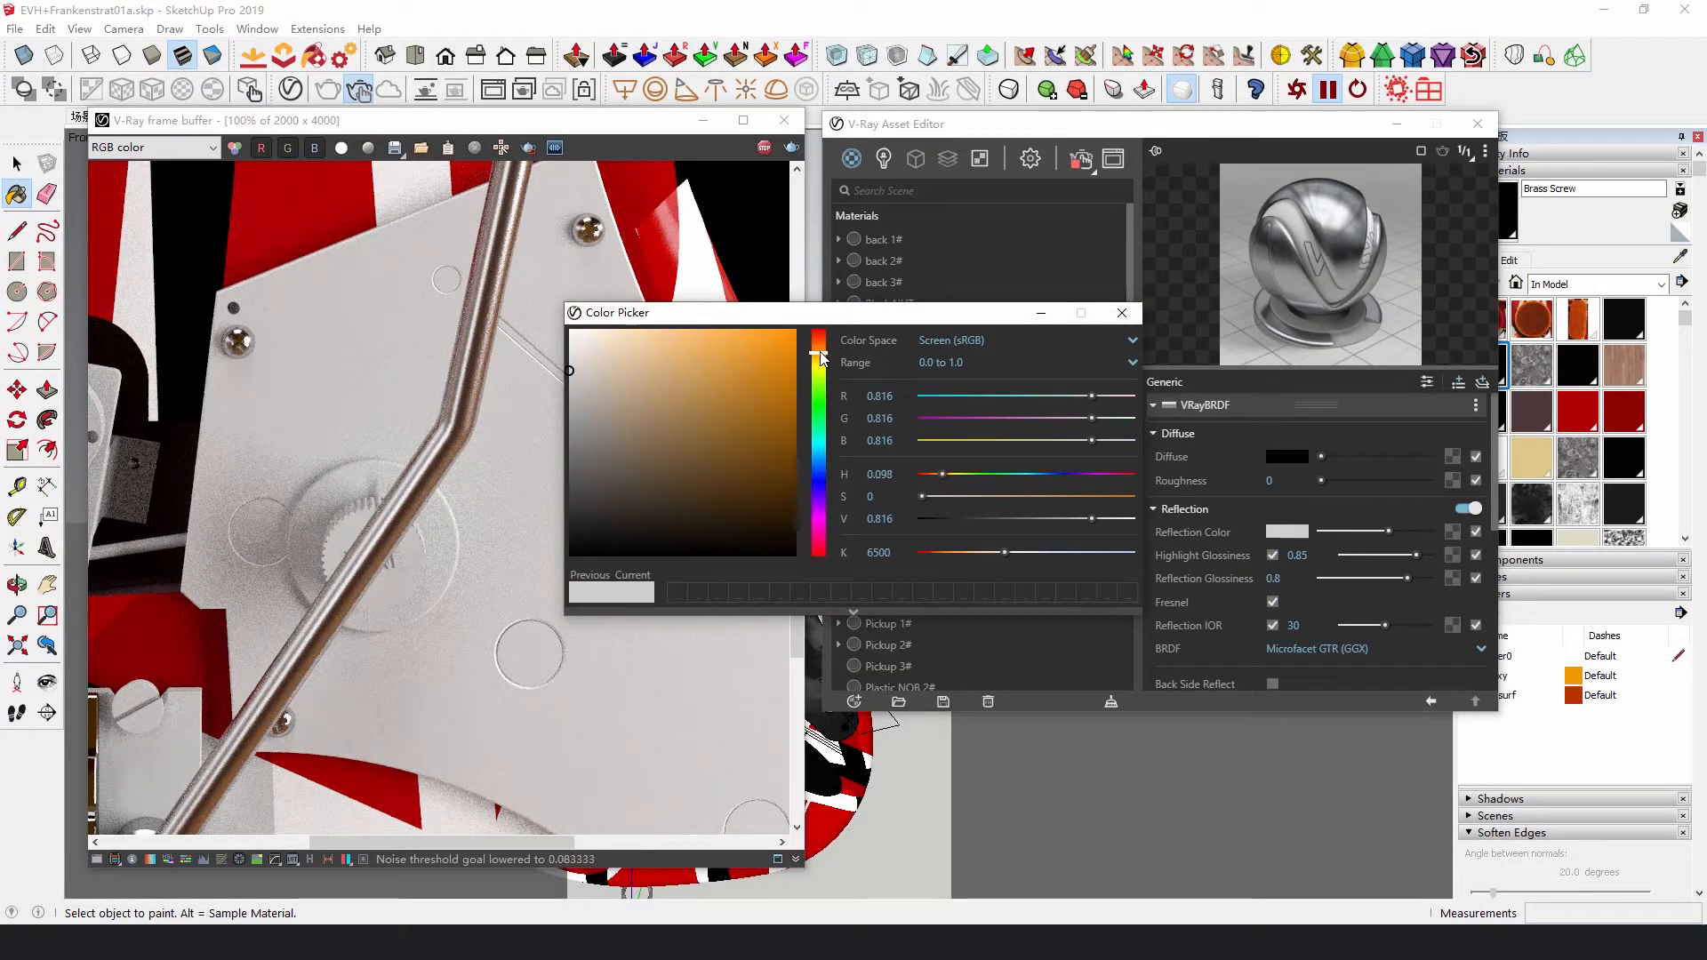
click(728, 352)
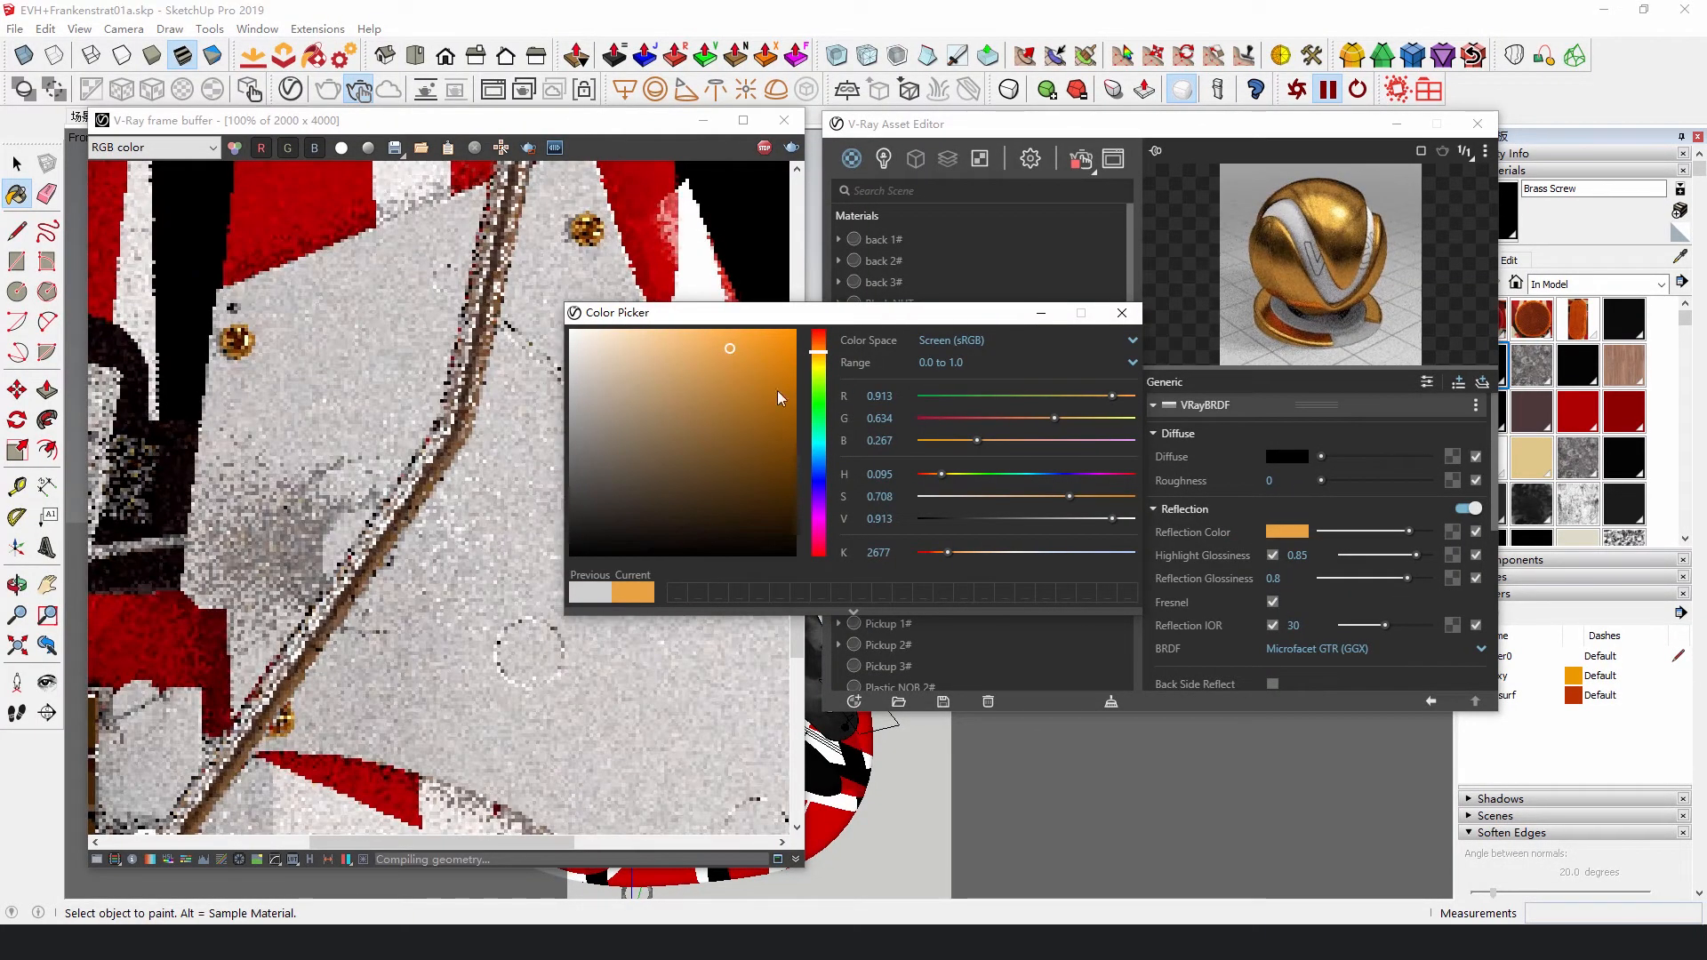
click(740, 374)
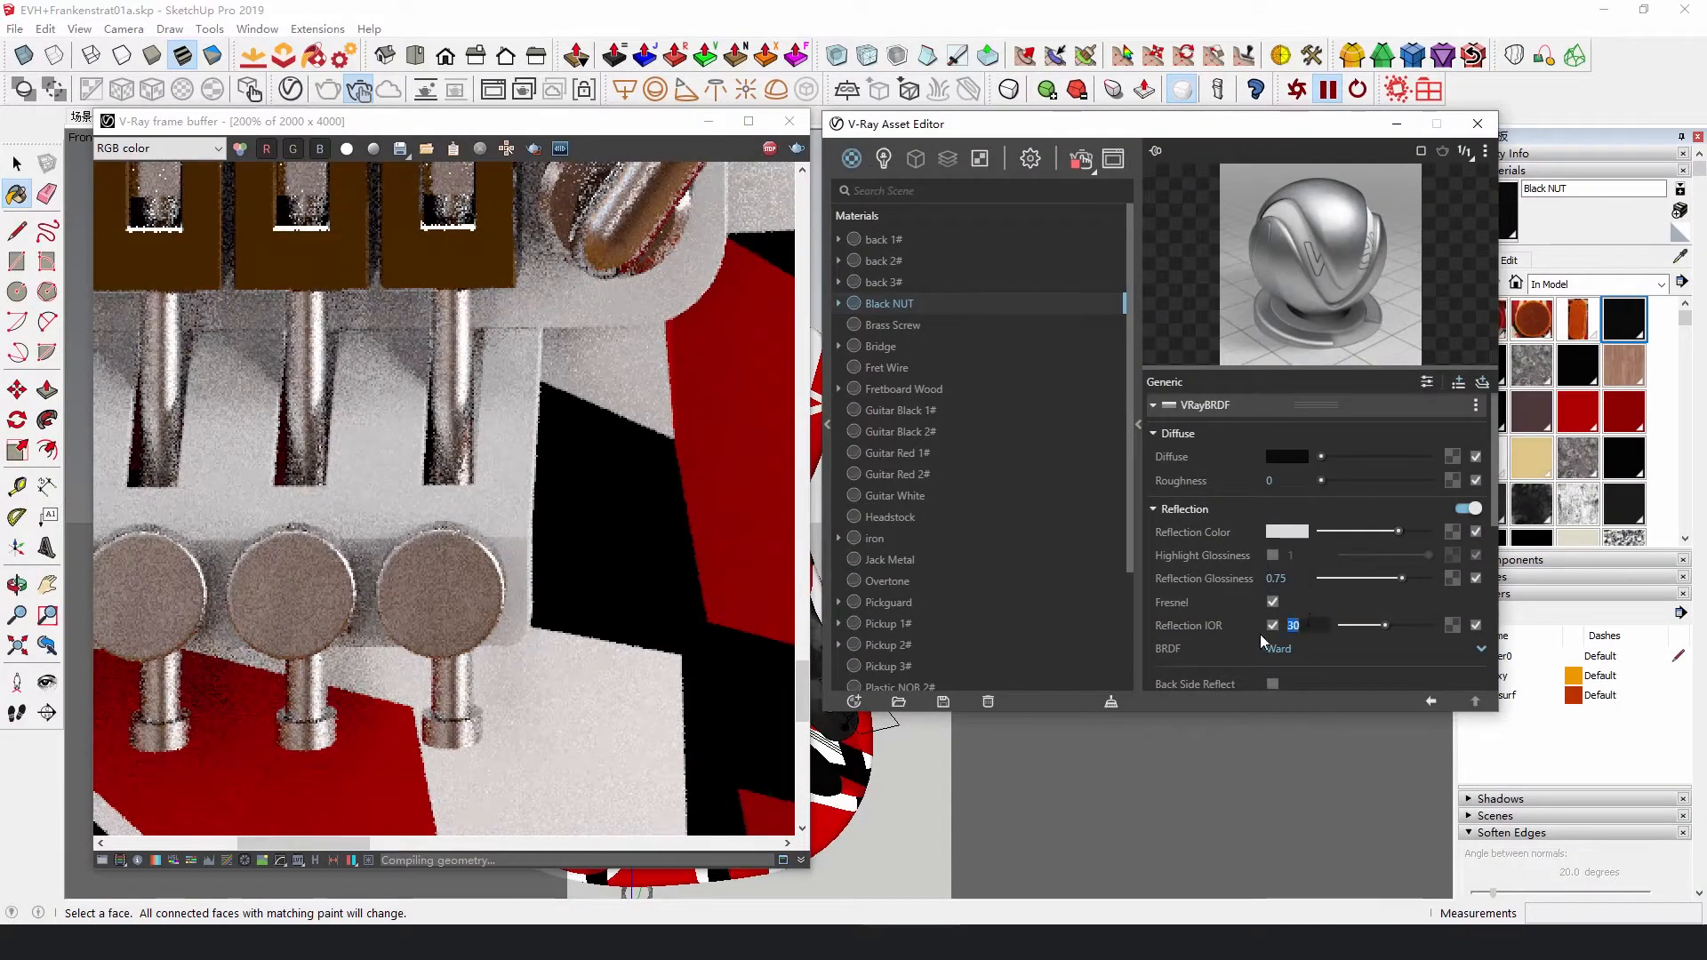
Set the Black NUT reflection IOR to 2 and darken its reflection color.
text(2)
key(Return)
drag(1397, 530, 1362, 531)
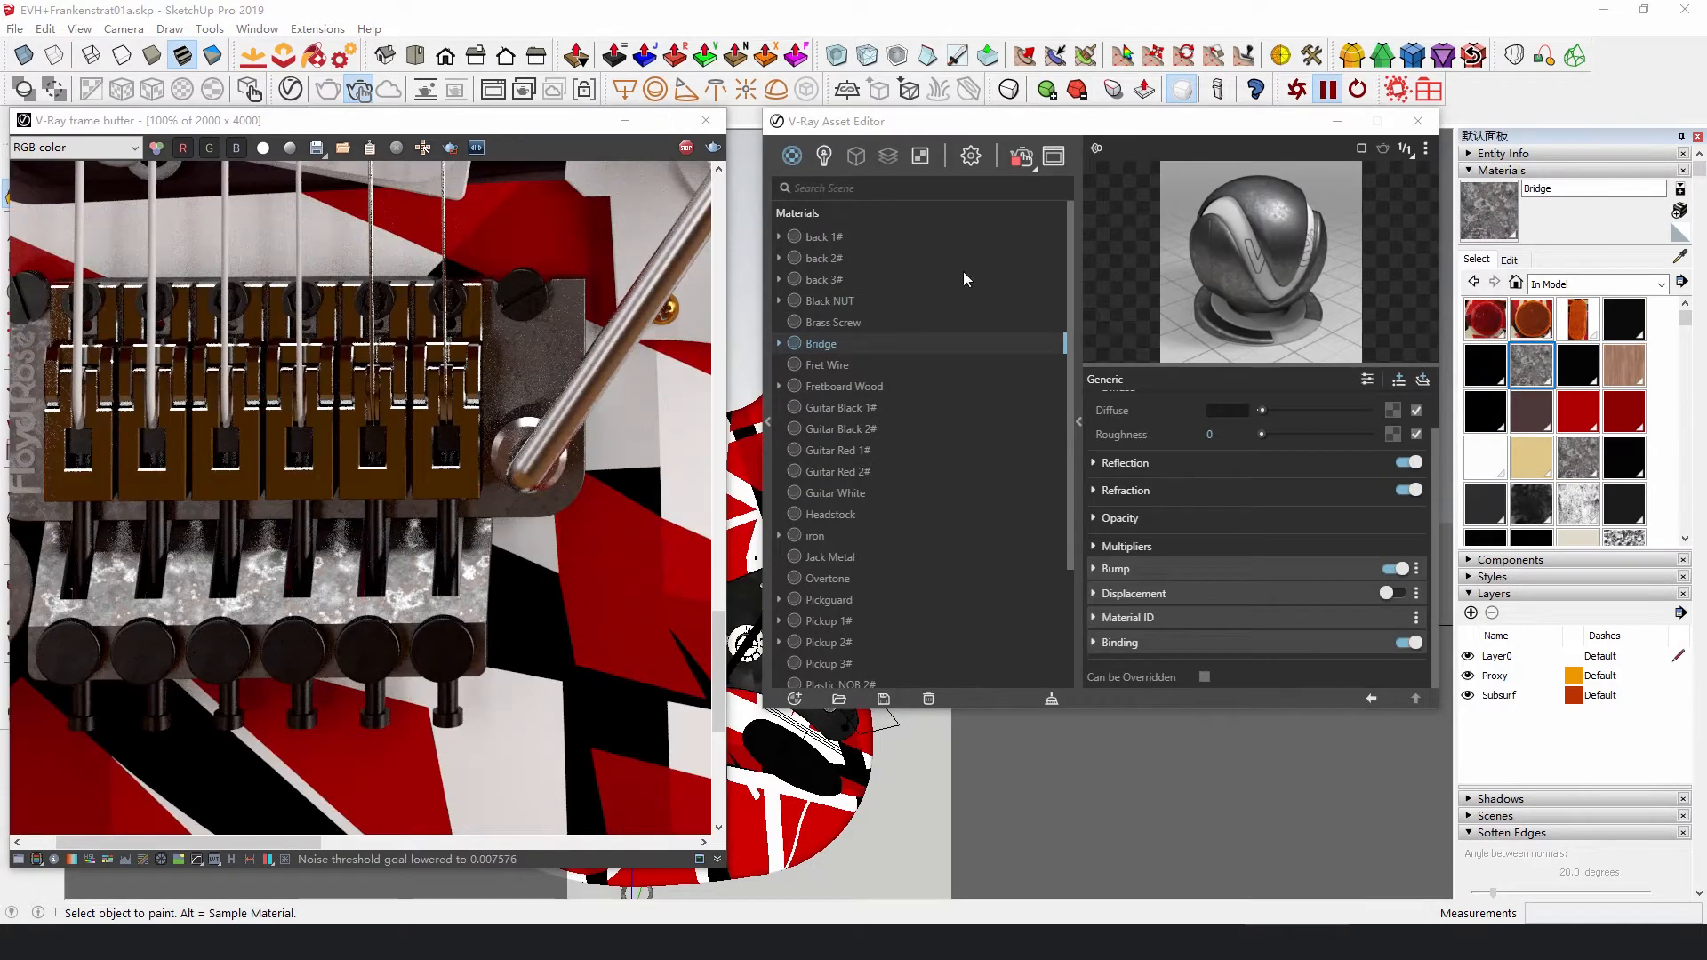
Move the Asset Editor clear of the render and open the Pickguard material's diffuse texture.
drag(929, 126, 1197, 123)
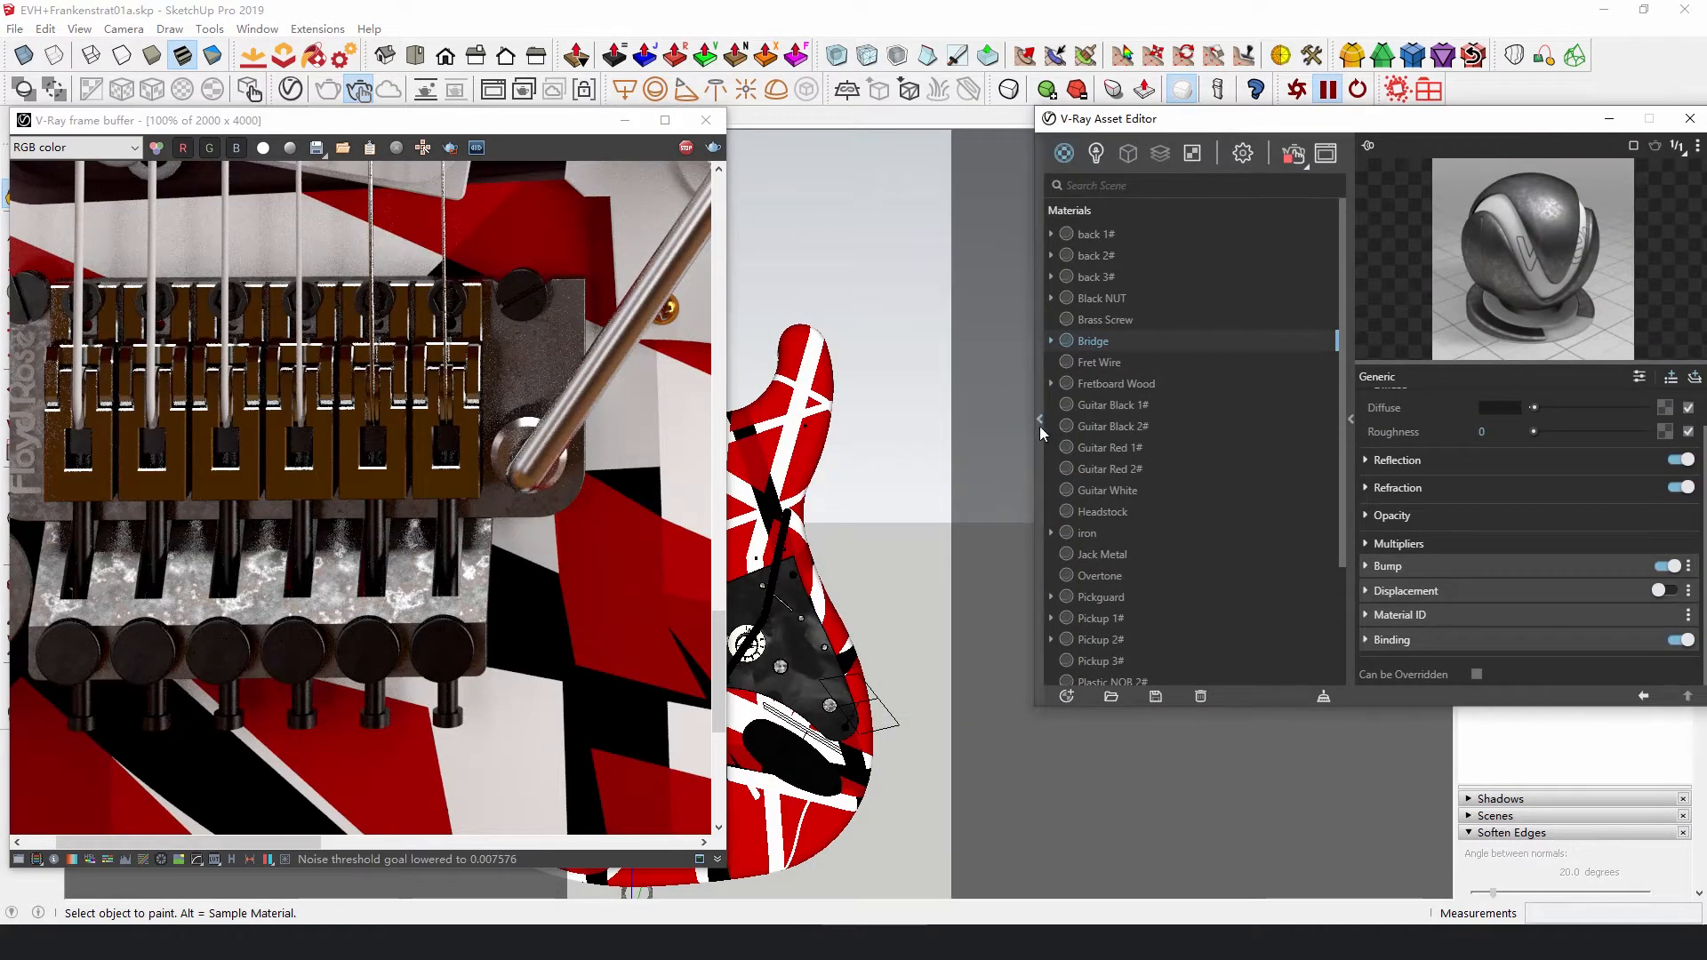
click(1037, 425)
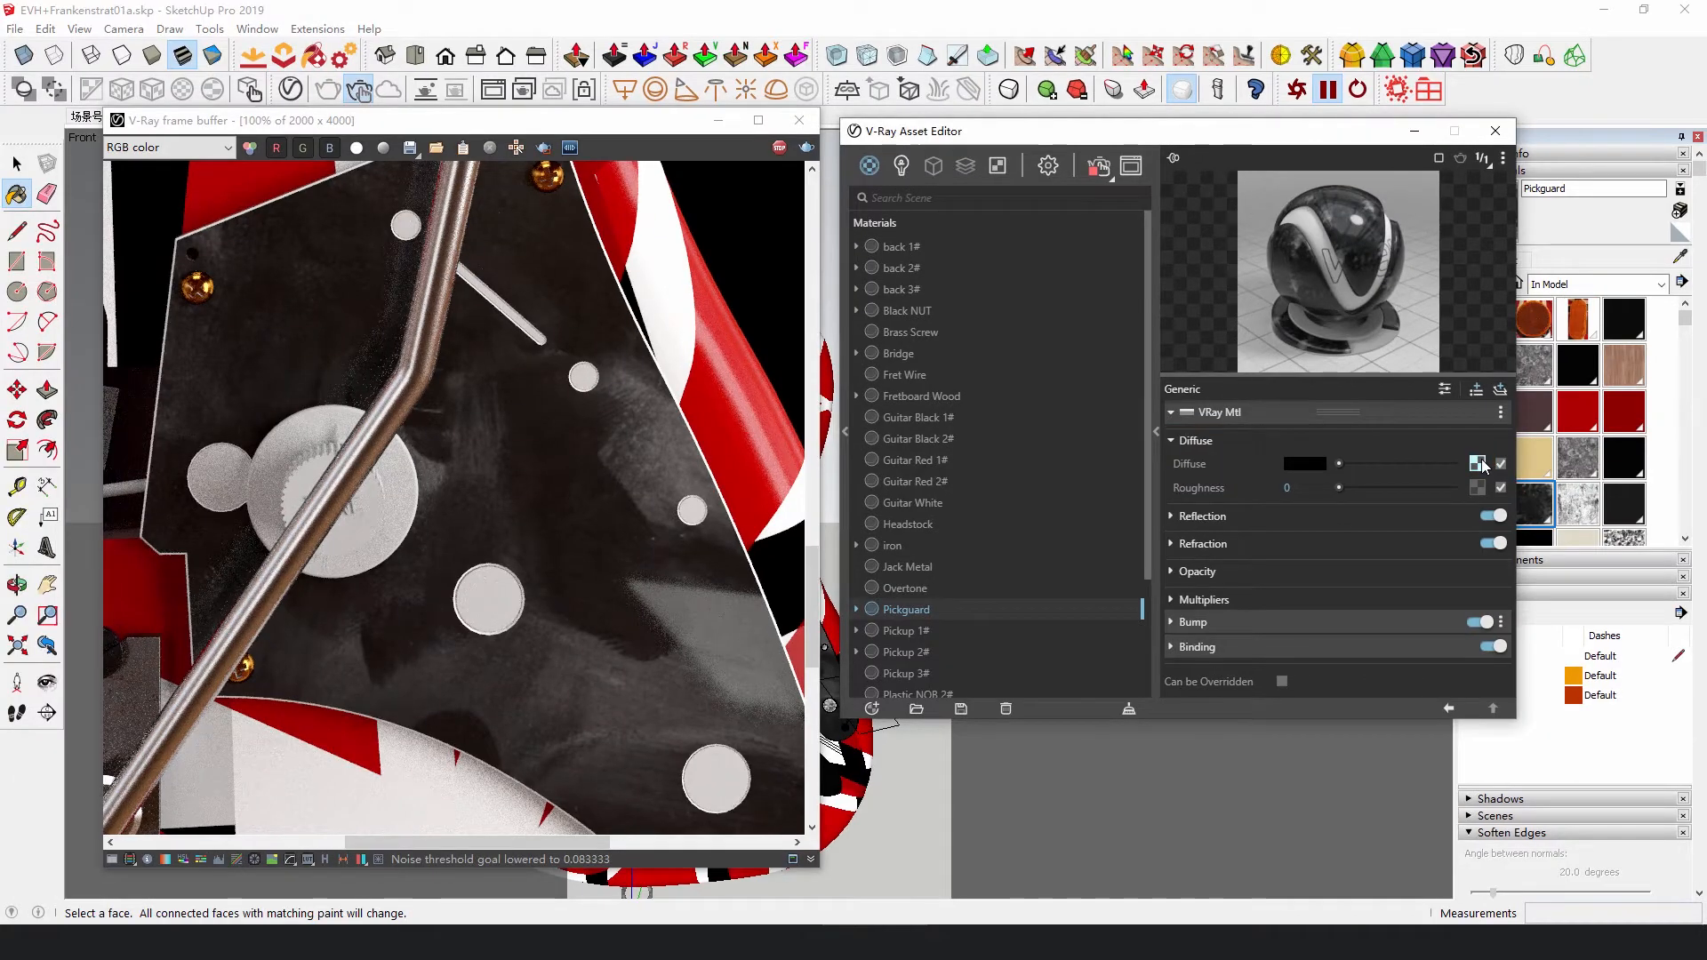
click(1248, 359)
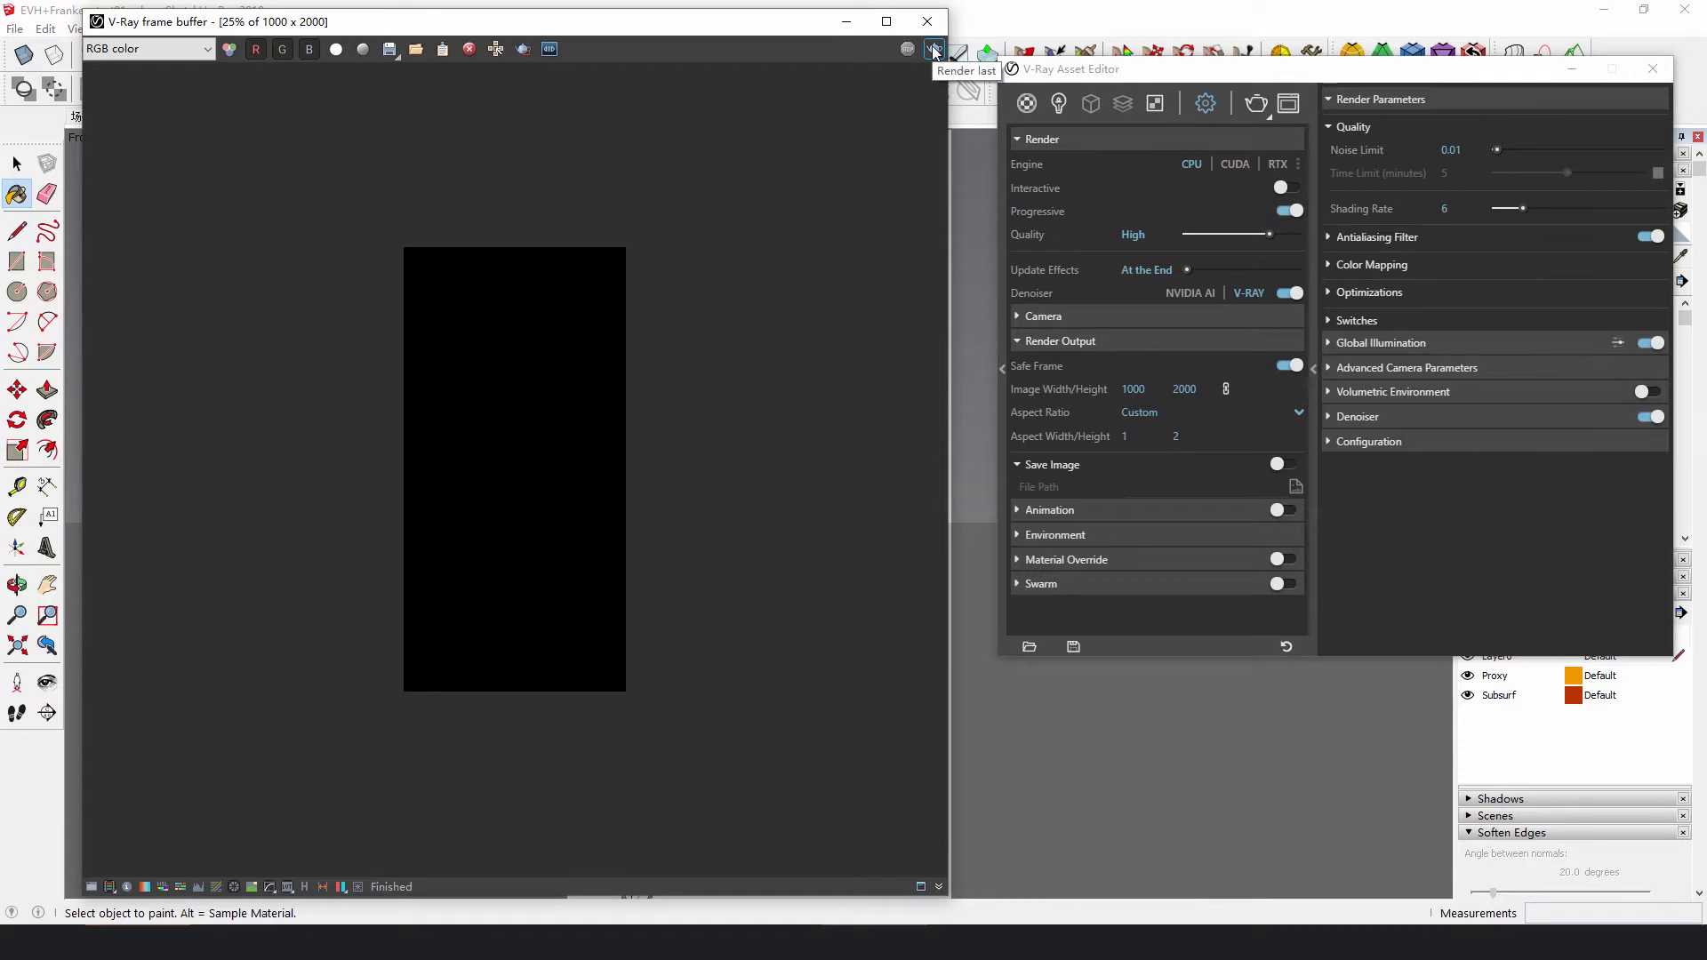
Start a 1000 x 2000 progressive render with High quality and view the guitar body as it resolves.
click(934, 50)
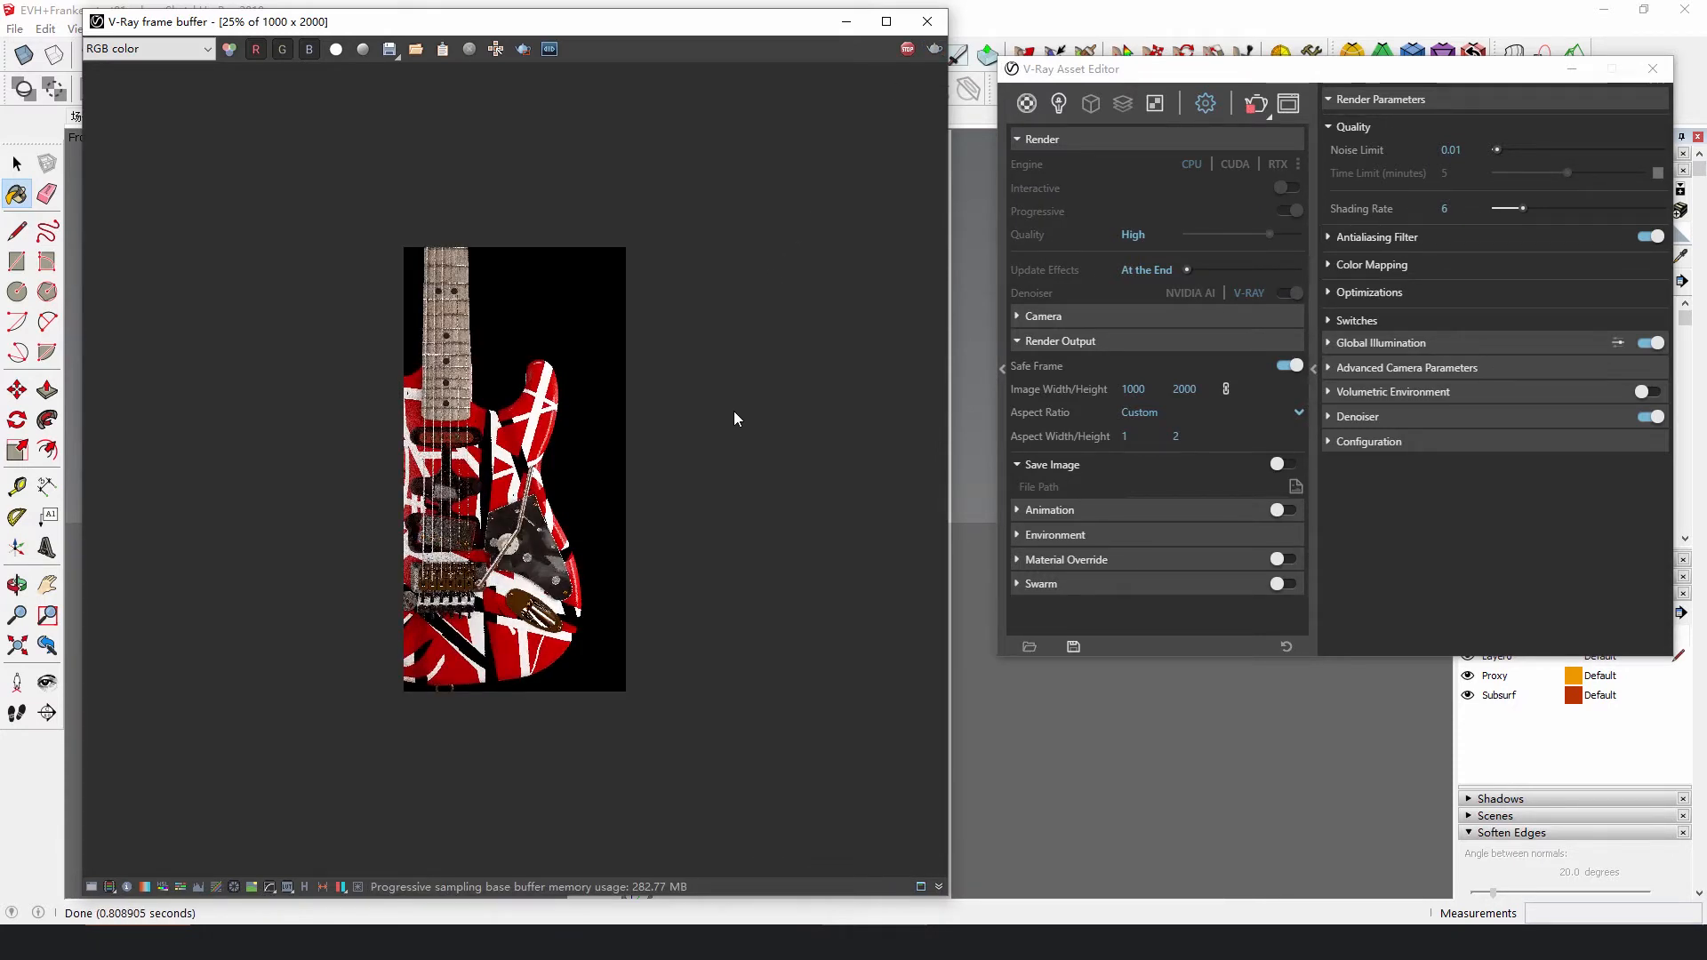
scroll(735, 418, up, 1)
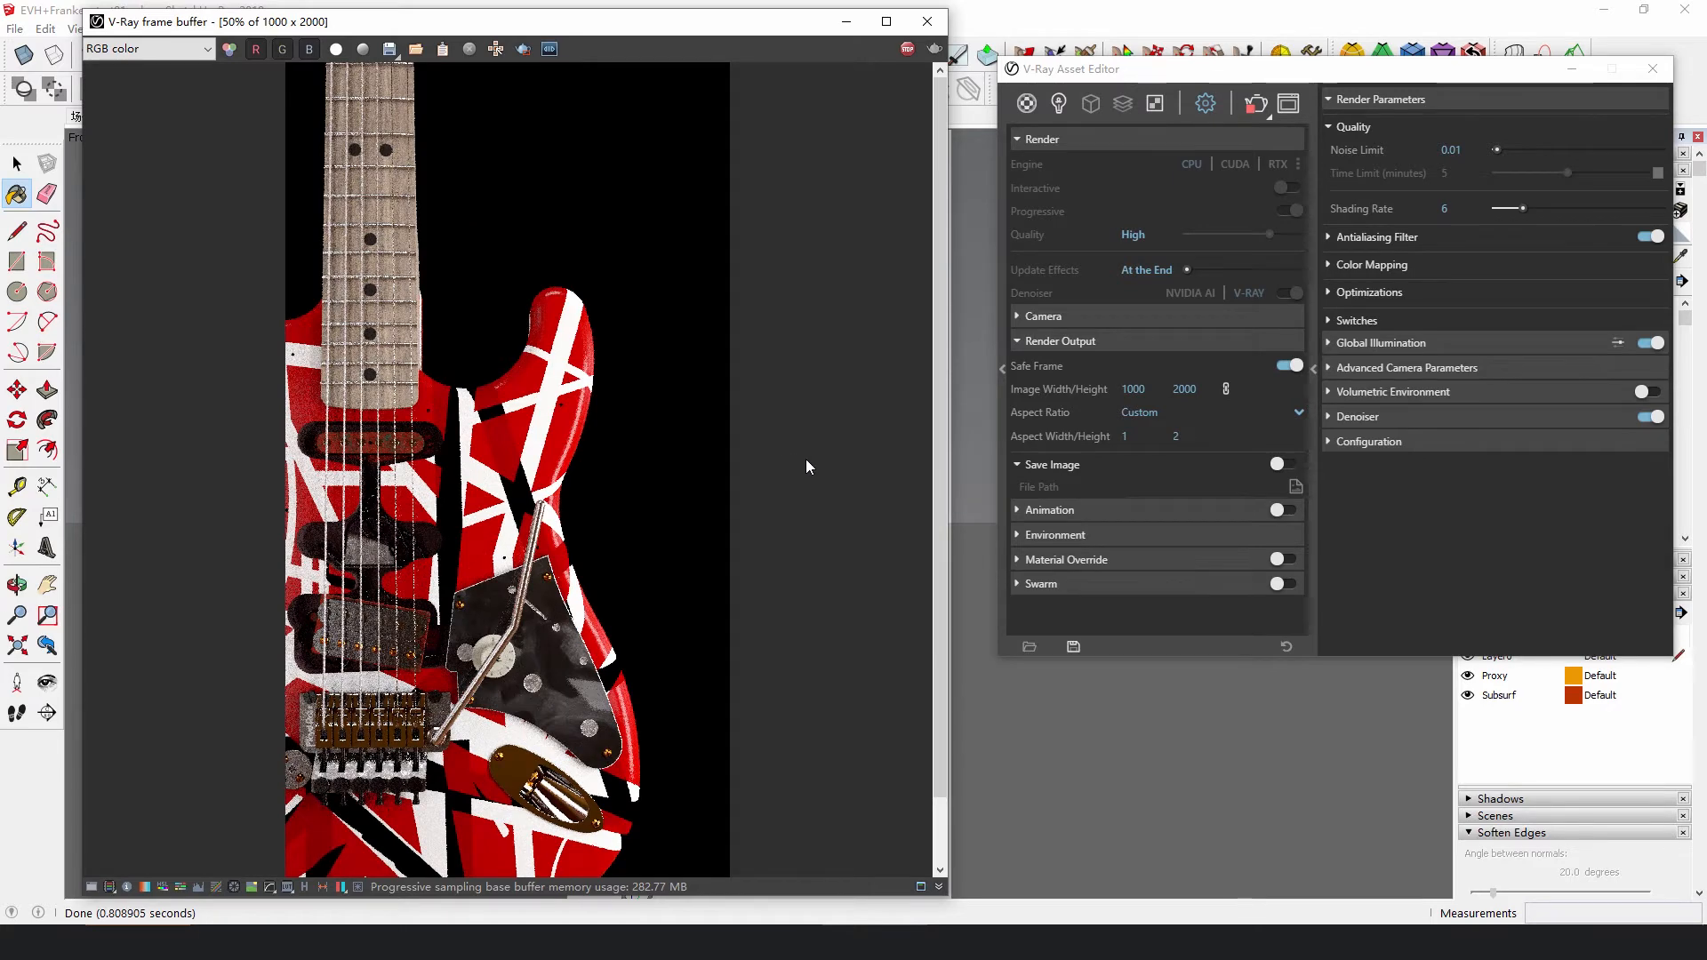
drag(941, 296, 937, 345)
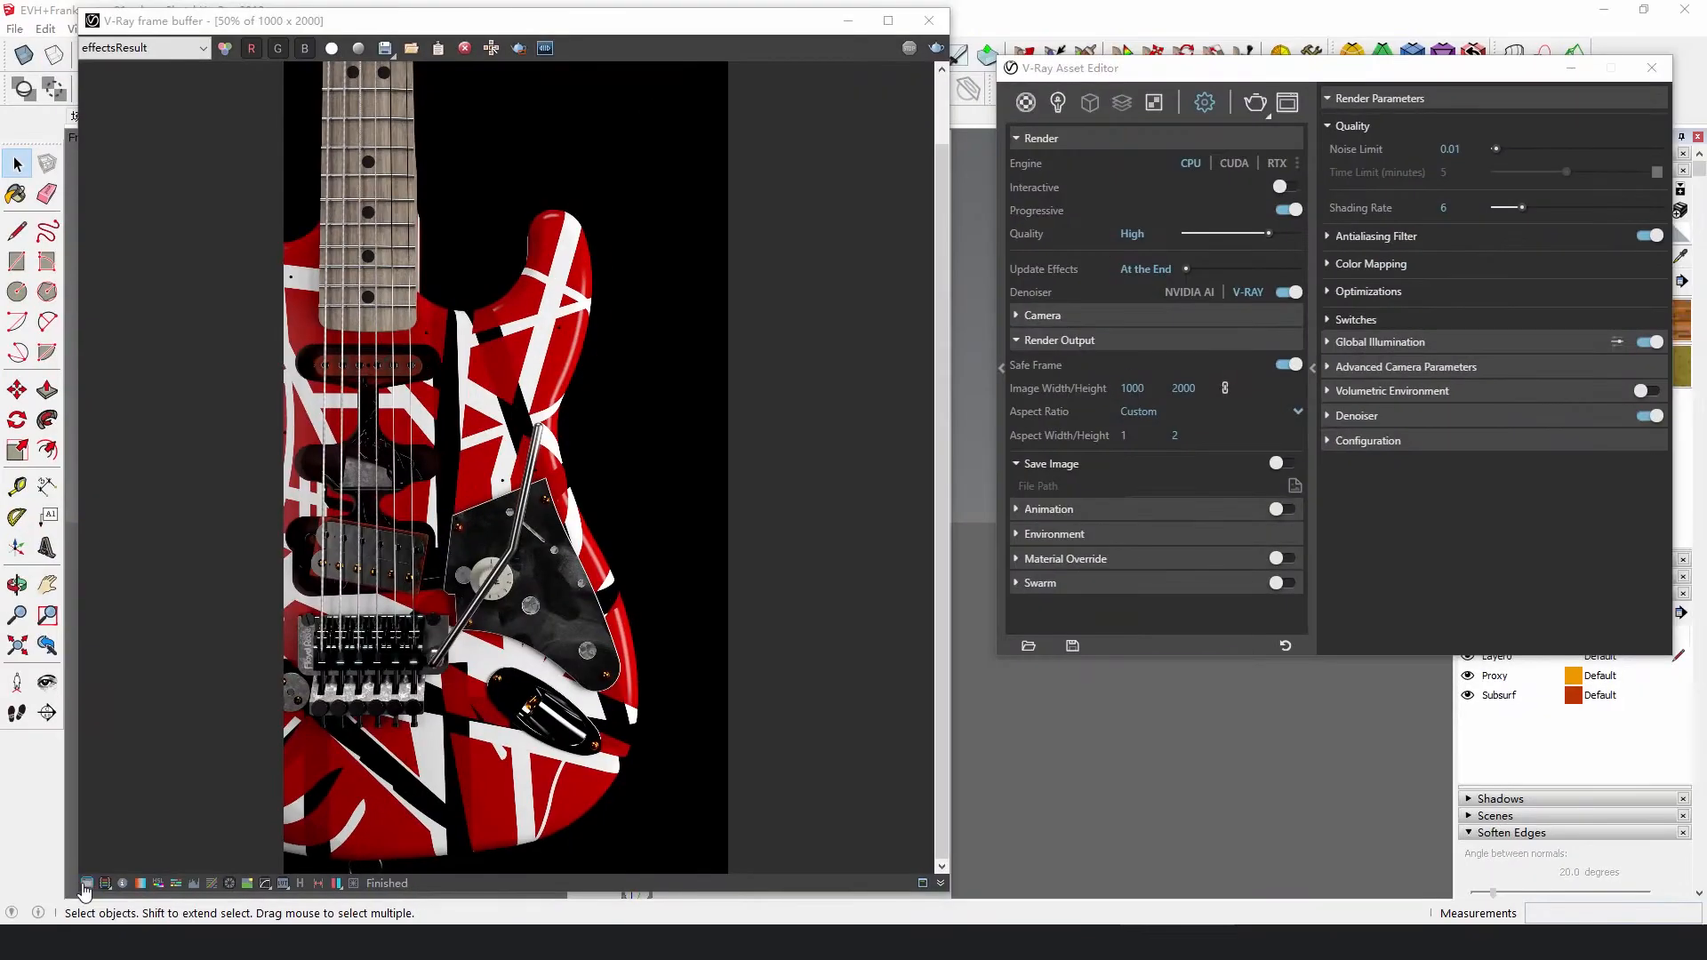
Open the color corrections and set Exposure to 2.89, Highlight Burn to 0.68 and Contrast to 0.31.
click(86, 883)
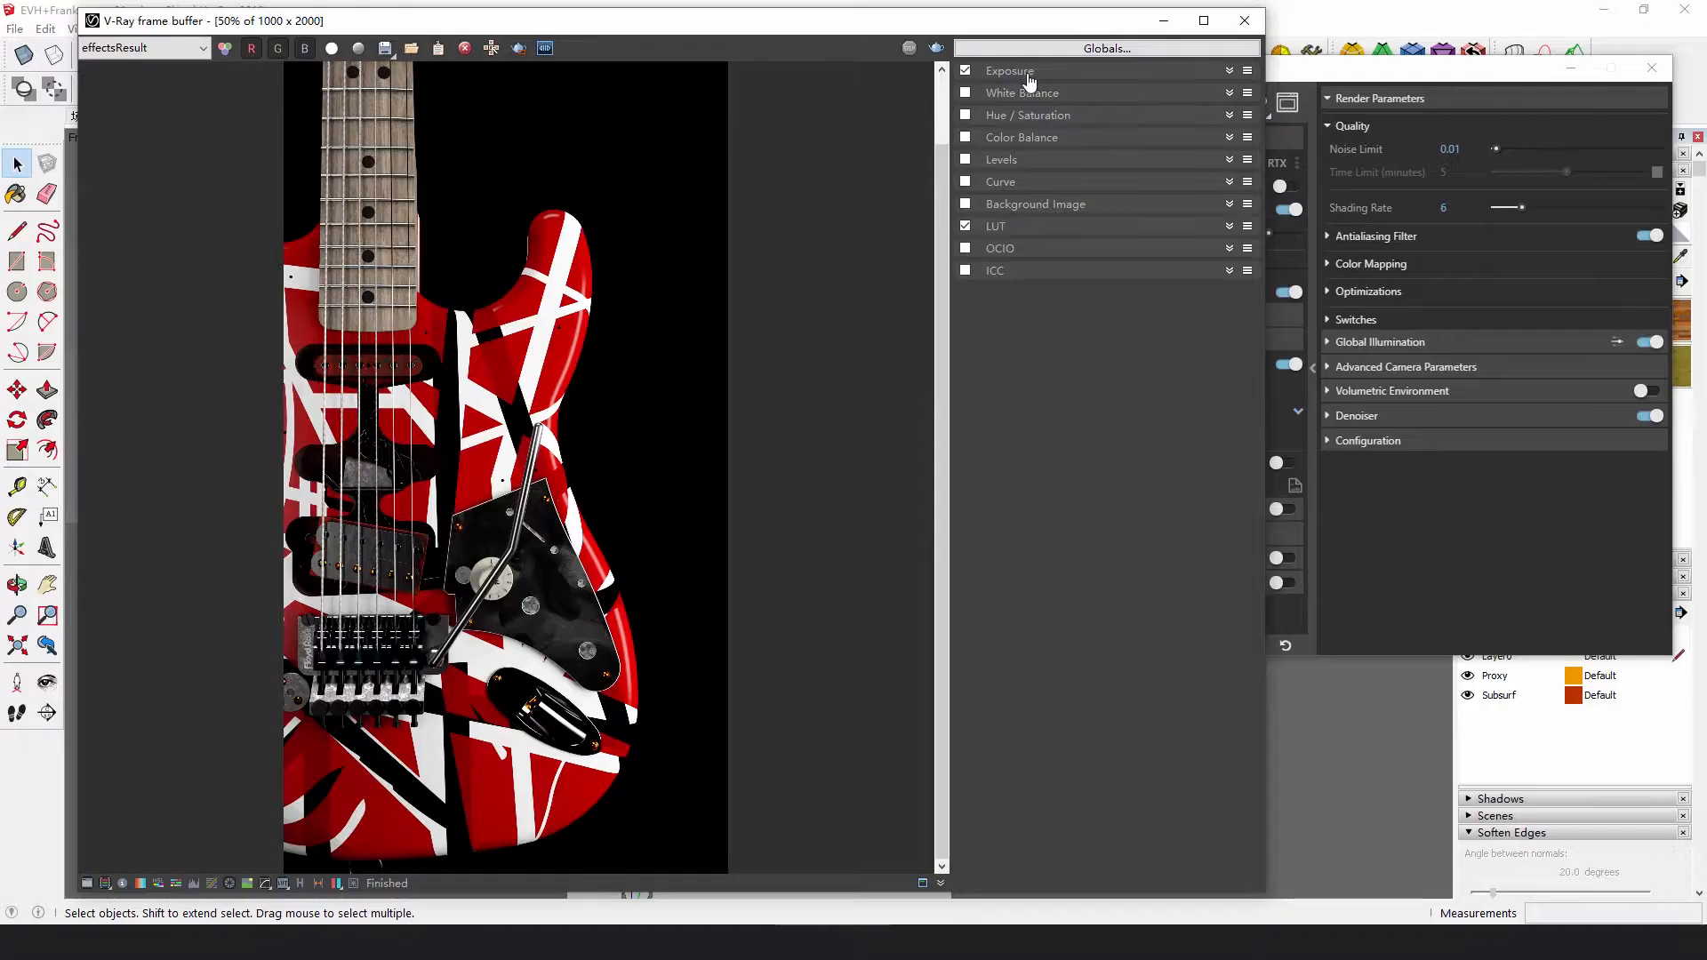
click(621, 147)
mouse_move(1165, 119)
mouse_down()
mouse_move(1052, 118)
mouse_move(1192, 124)
mouse_move(1000, 142)
mouse_move(1195, 154)
mouse_move(1025, 175)
mouse_move(1192, 175)
mouse_move(1134, 180)
mouse_up()
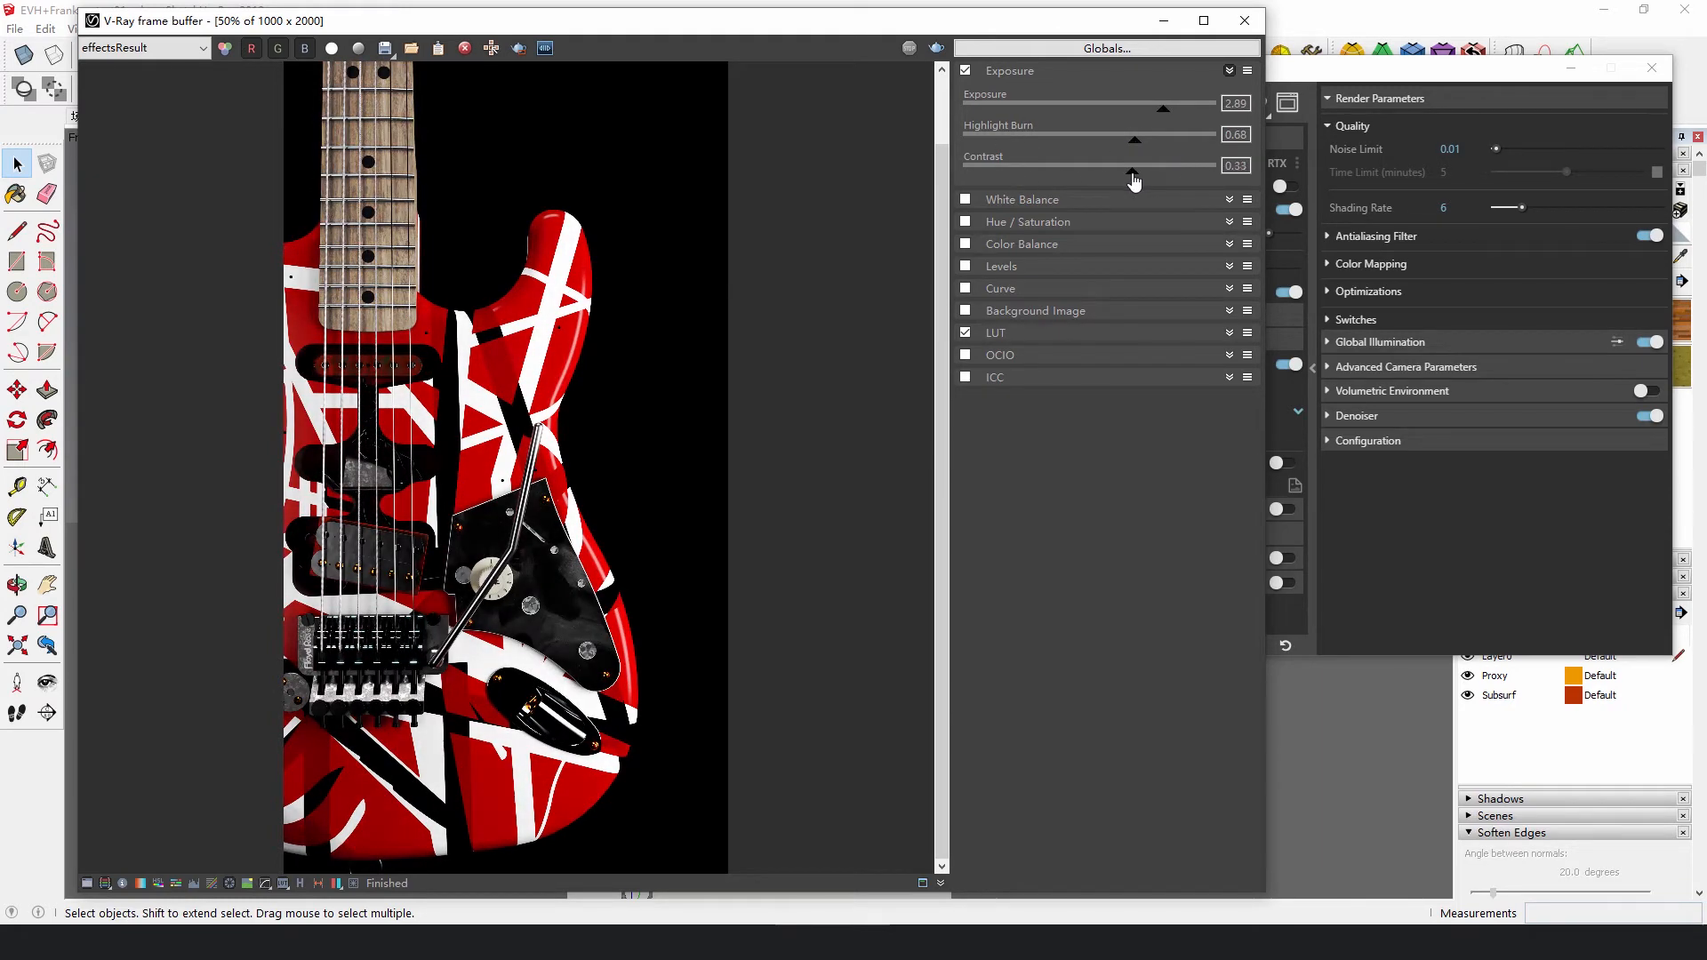
Enable White Balance, raise its temperature to the warm maximum and try a Hue / Saturation adjustment.
click(1028, 205)
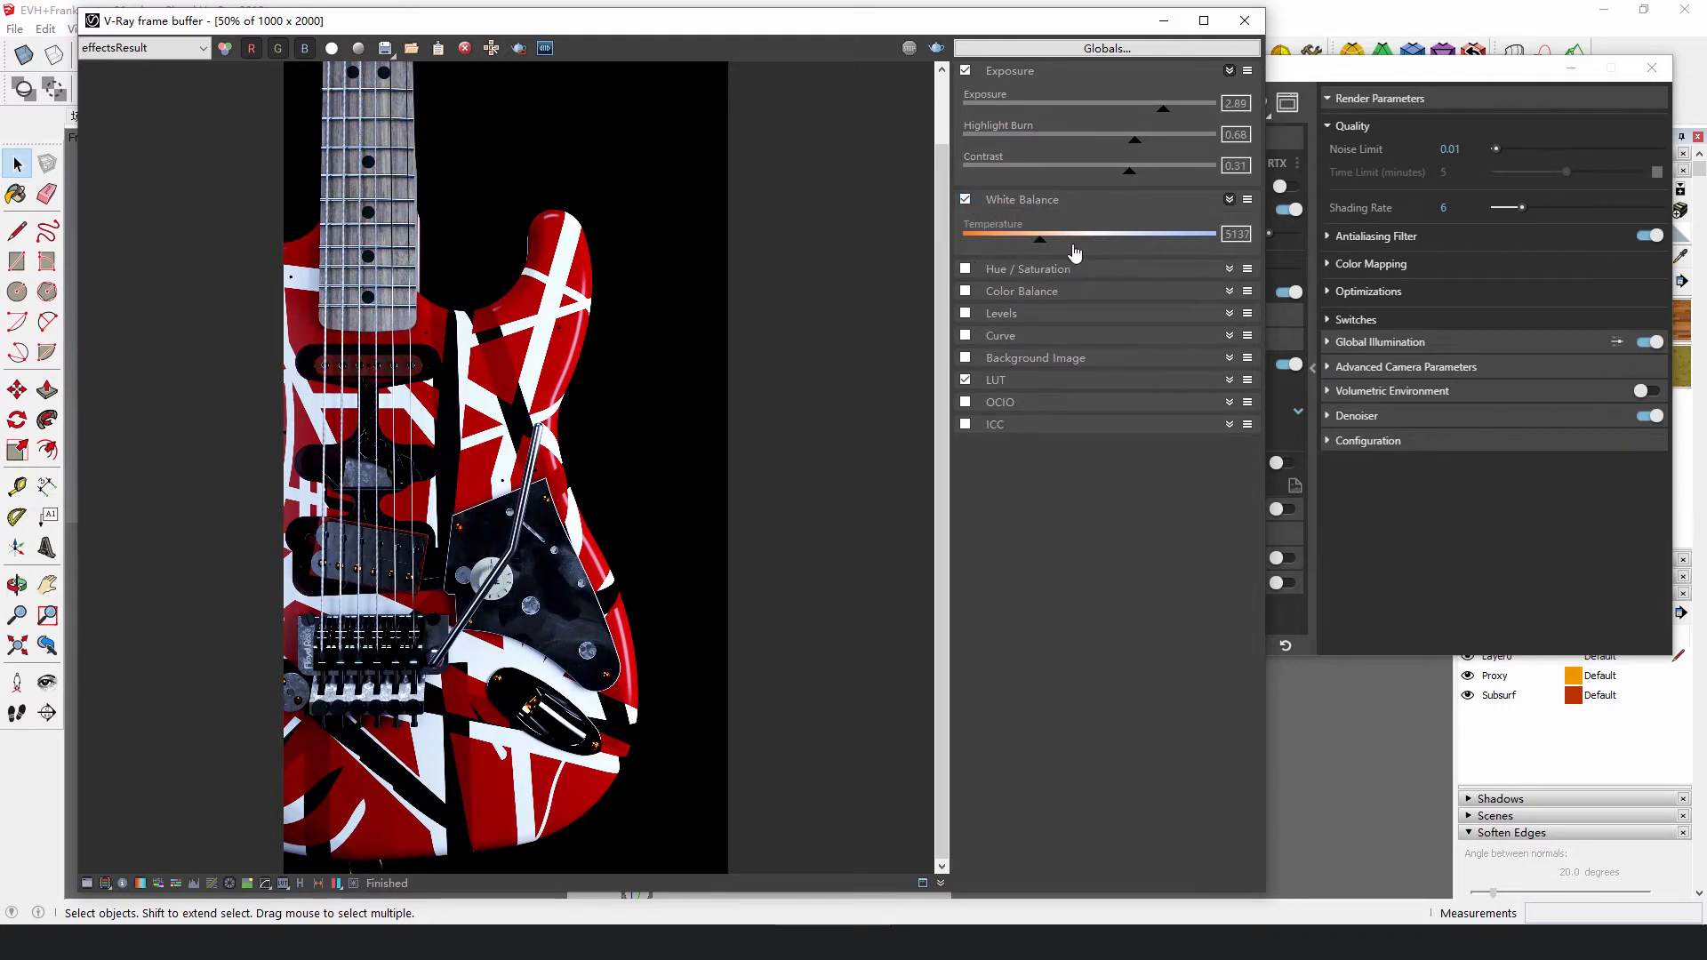
drag(1075, 252, 1219, 256)
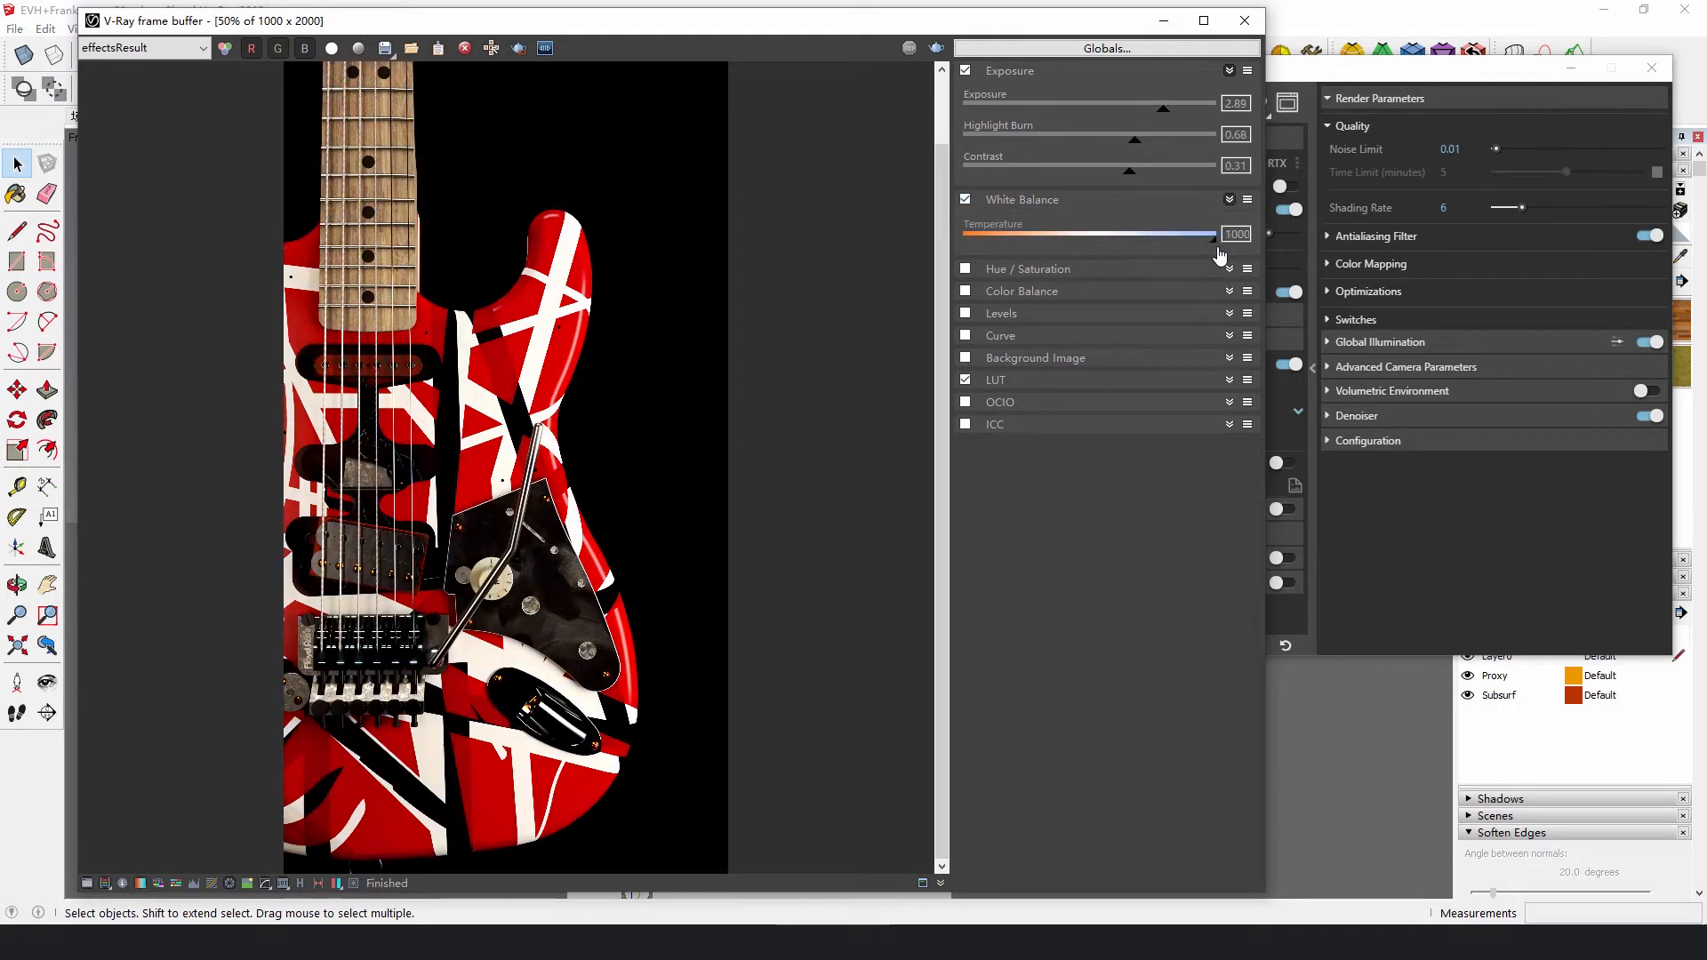
click(1021, 271)
drag(1043, 353, 1214, 353)
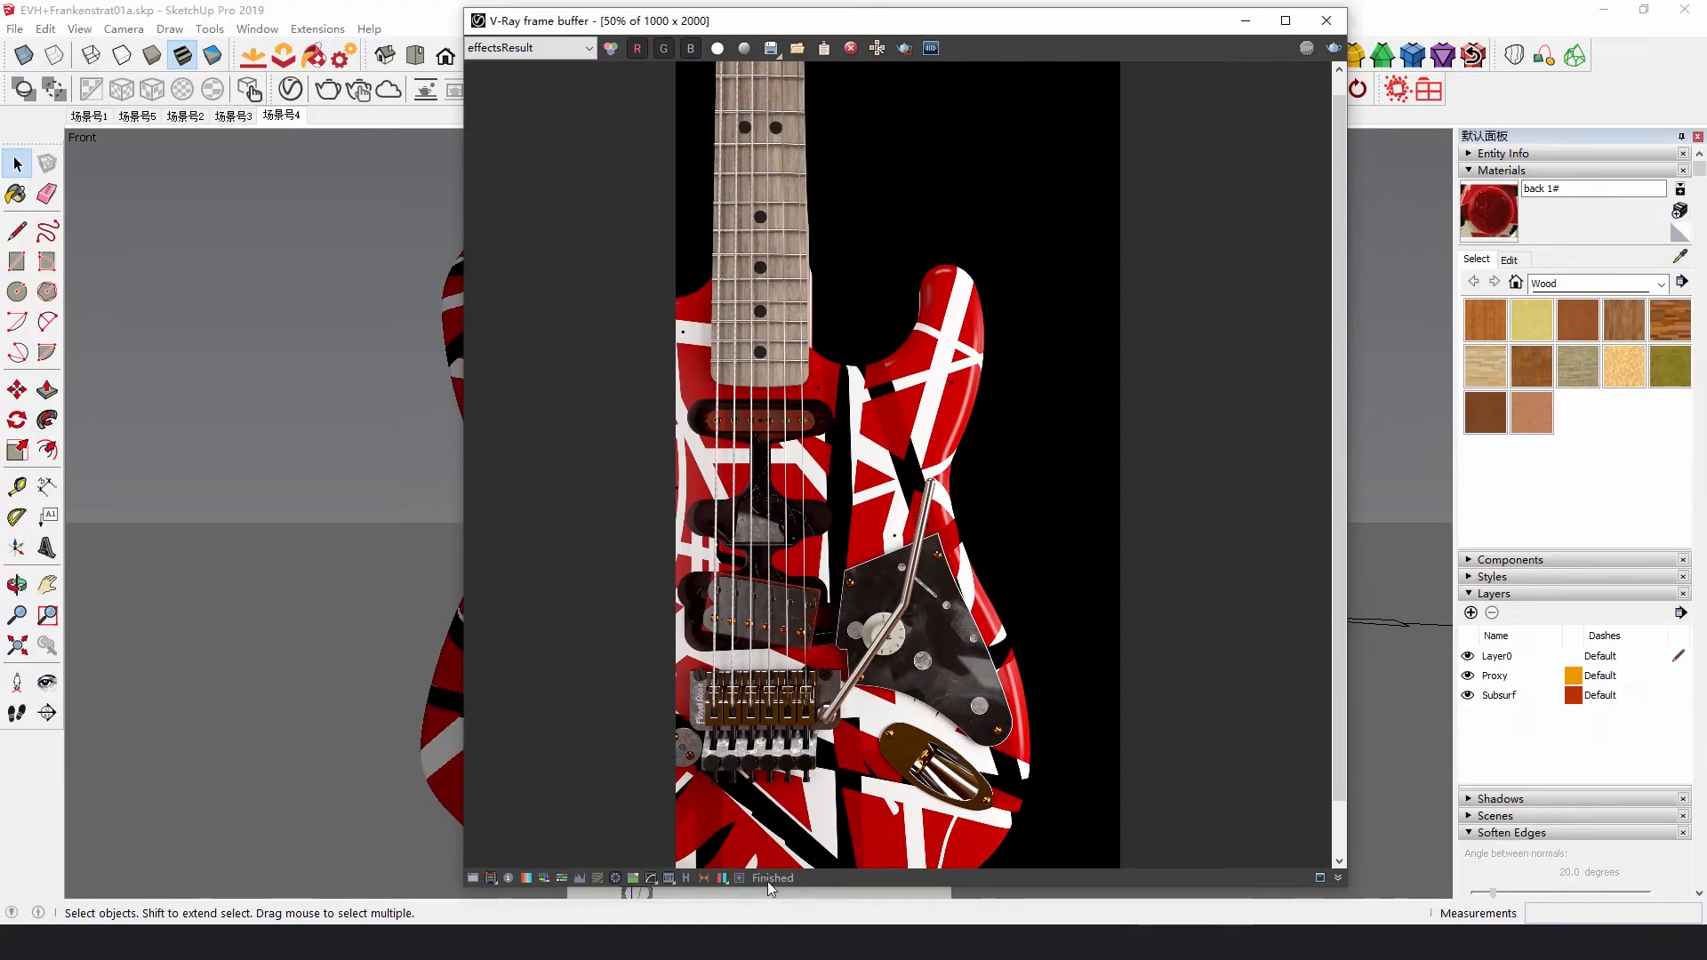
Open the lens effects settings and enable the Bloom/Glare effect with a brass pickguard screw in close view.
click(796, 796)
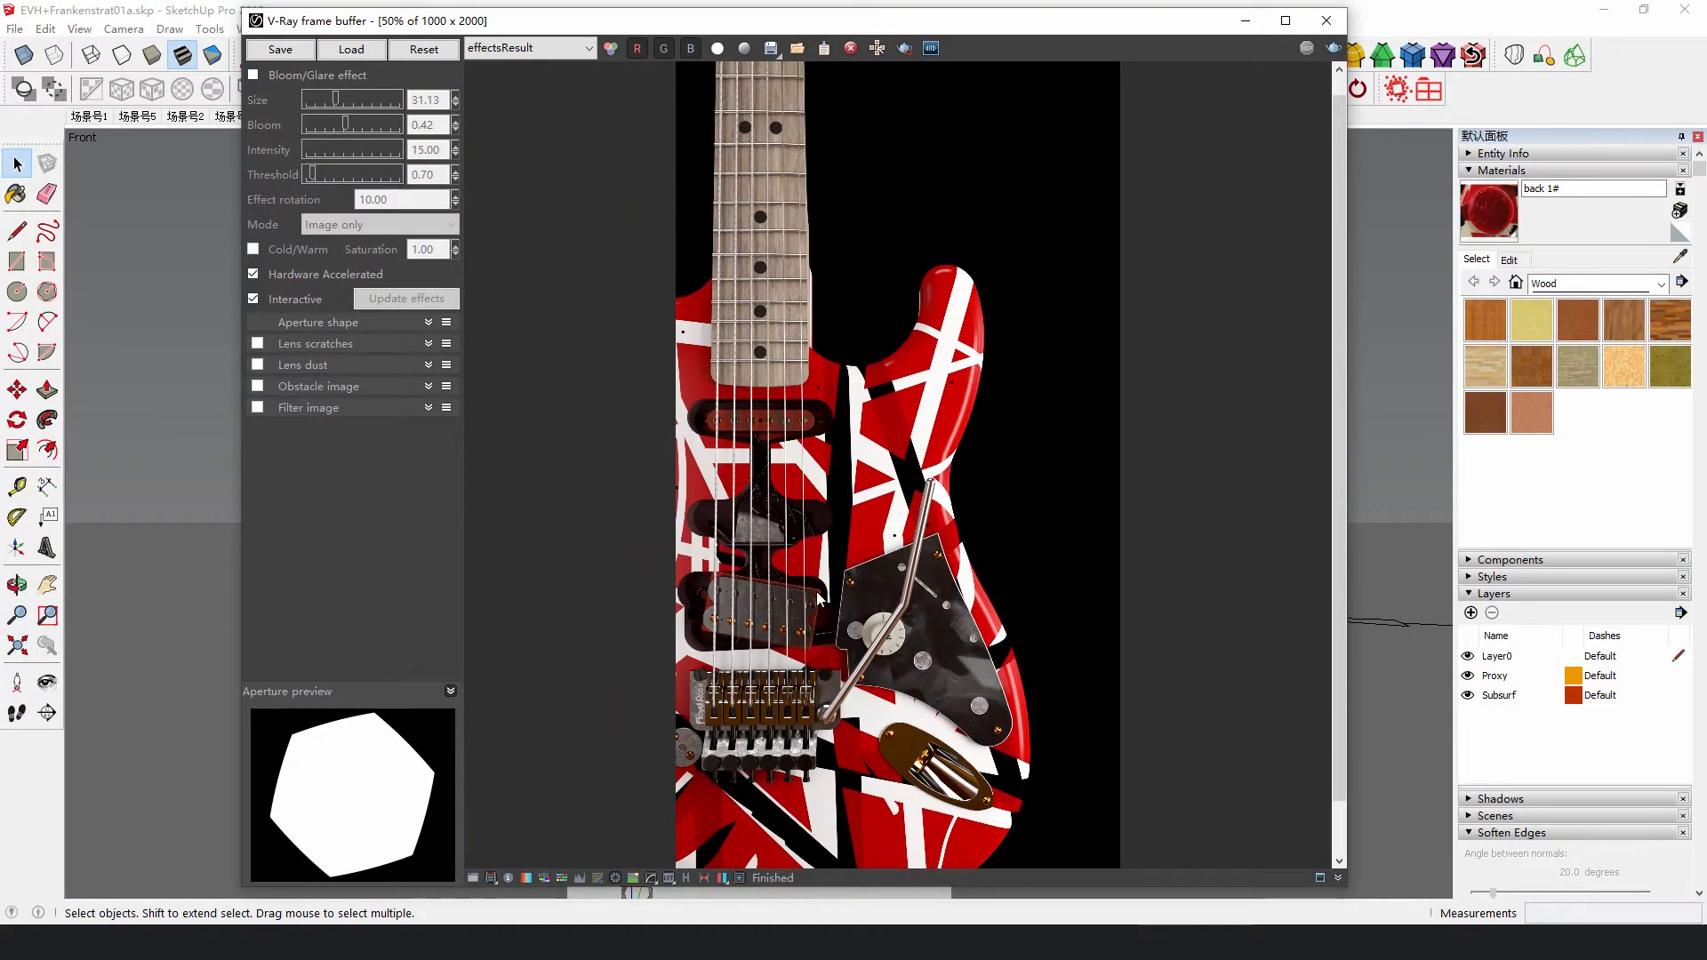
scroll(818, 597, up, 4)
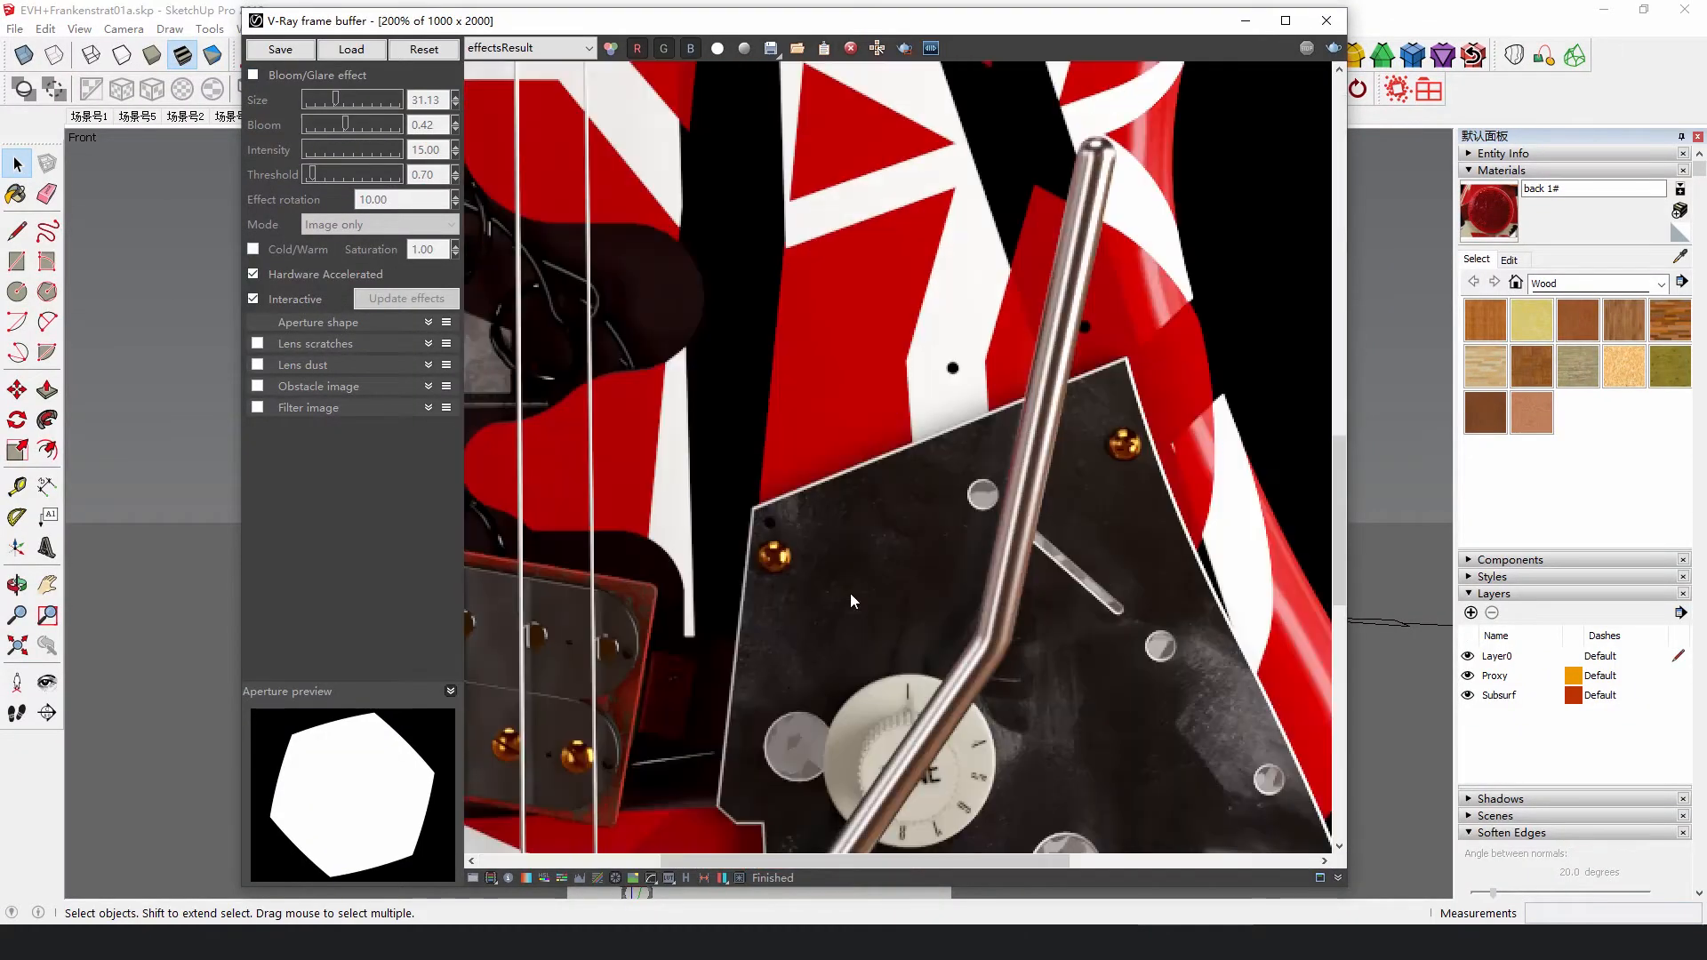
click(255, 76)
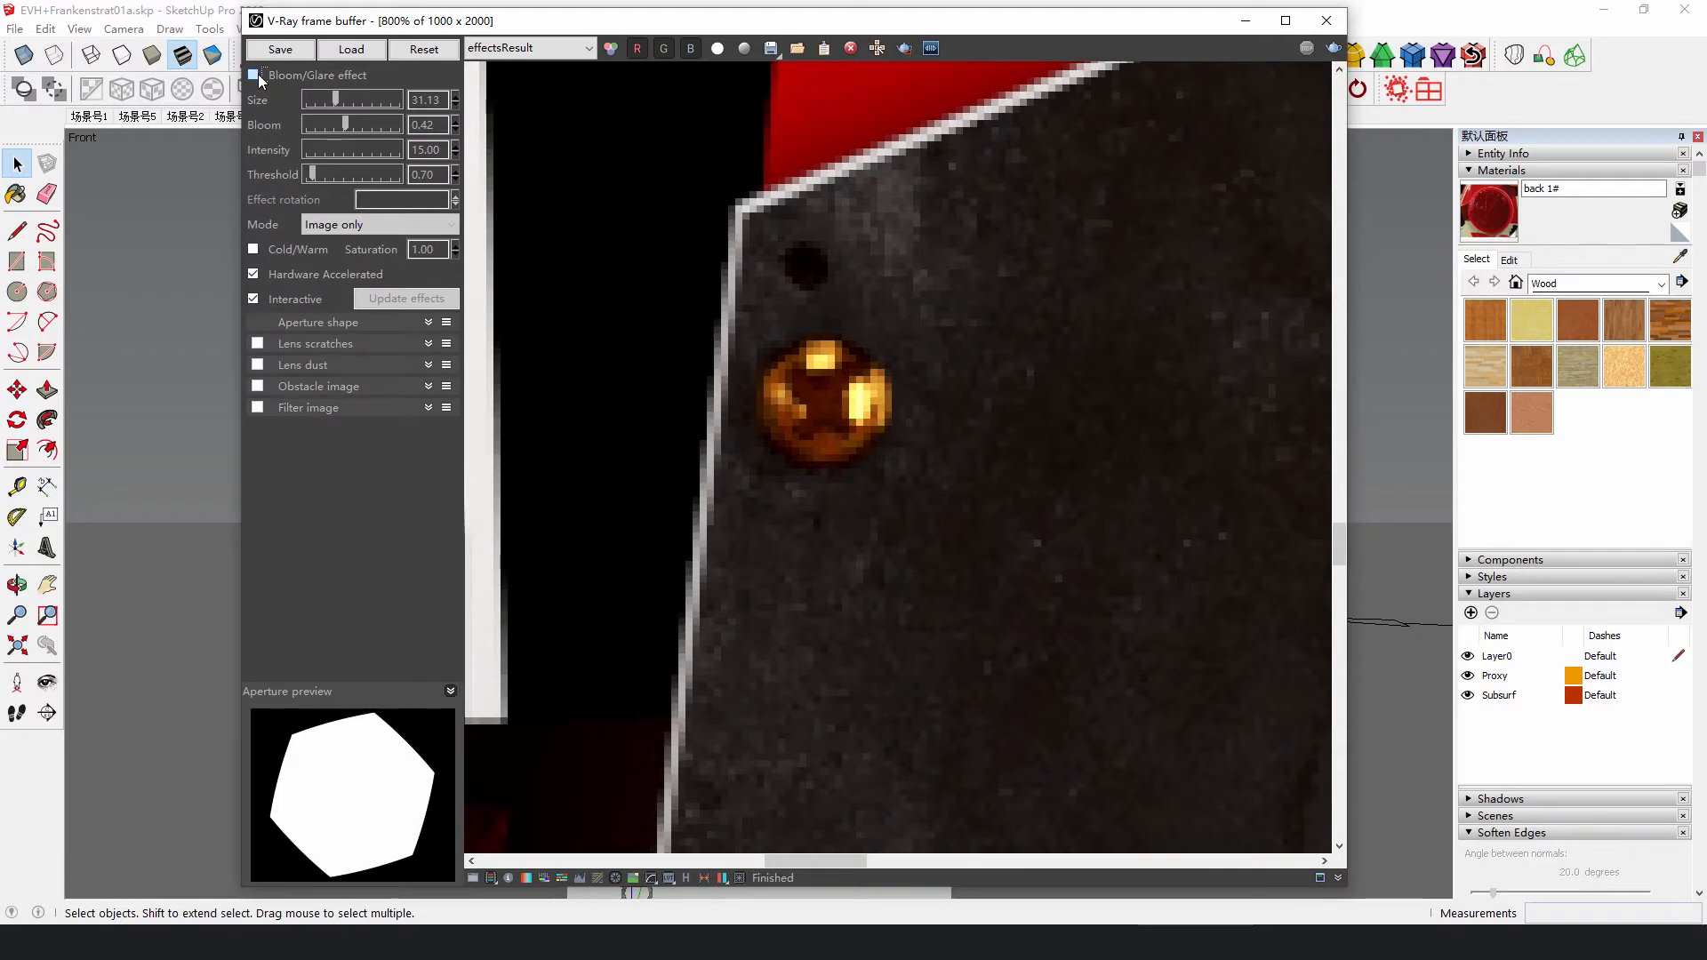
Try a Bloom/Glare intensity of 50 on the metal highlights and set it back to 15.
text(50)
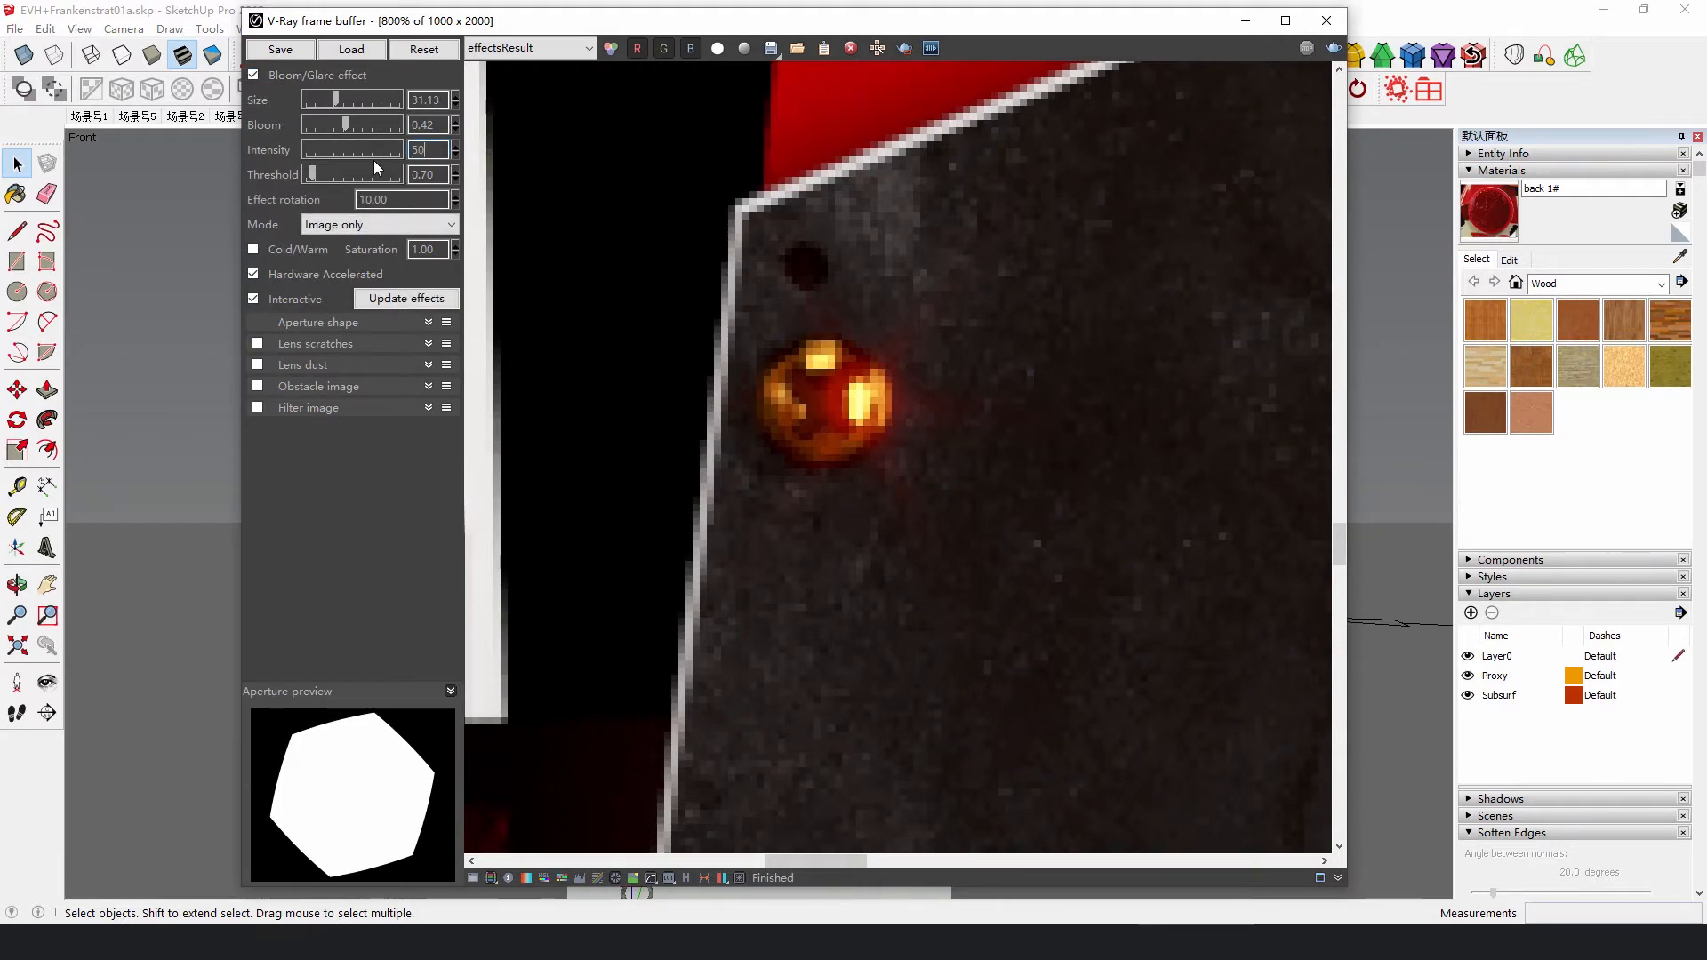
key(Return)
scroll(898, 480, down, 3)
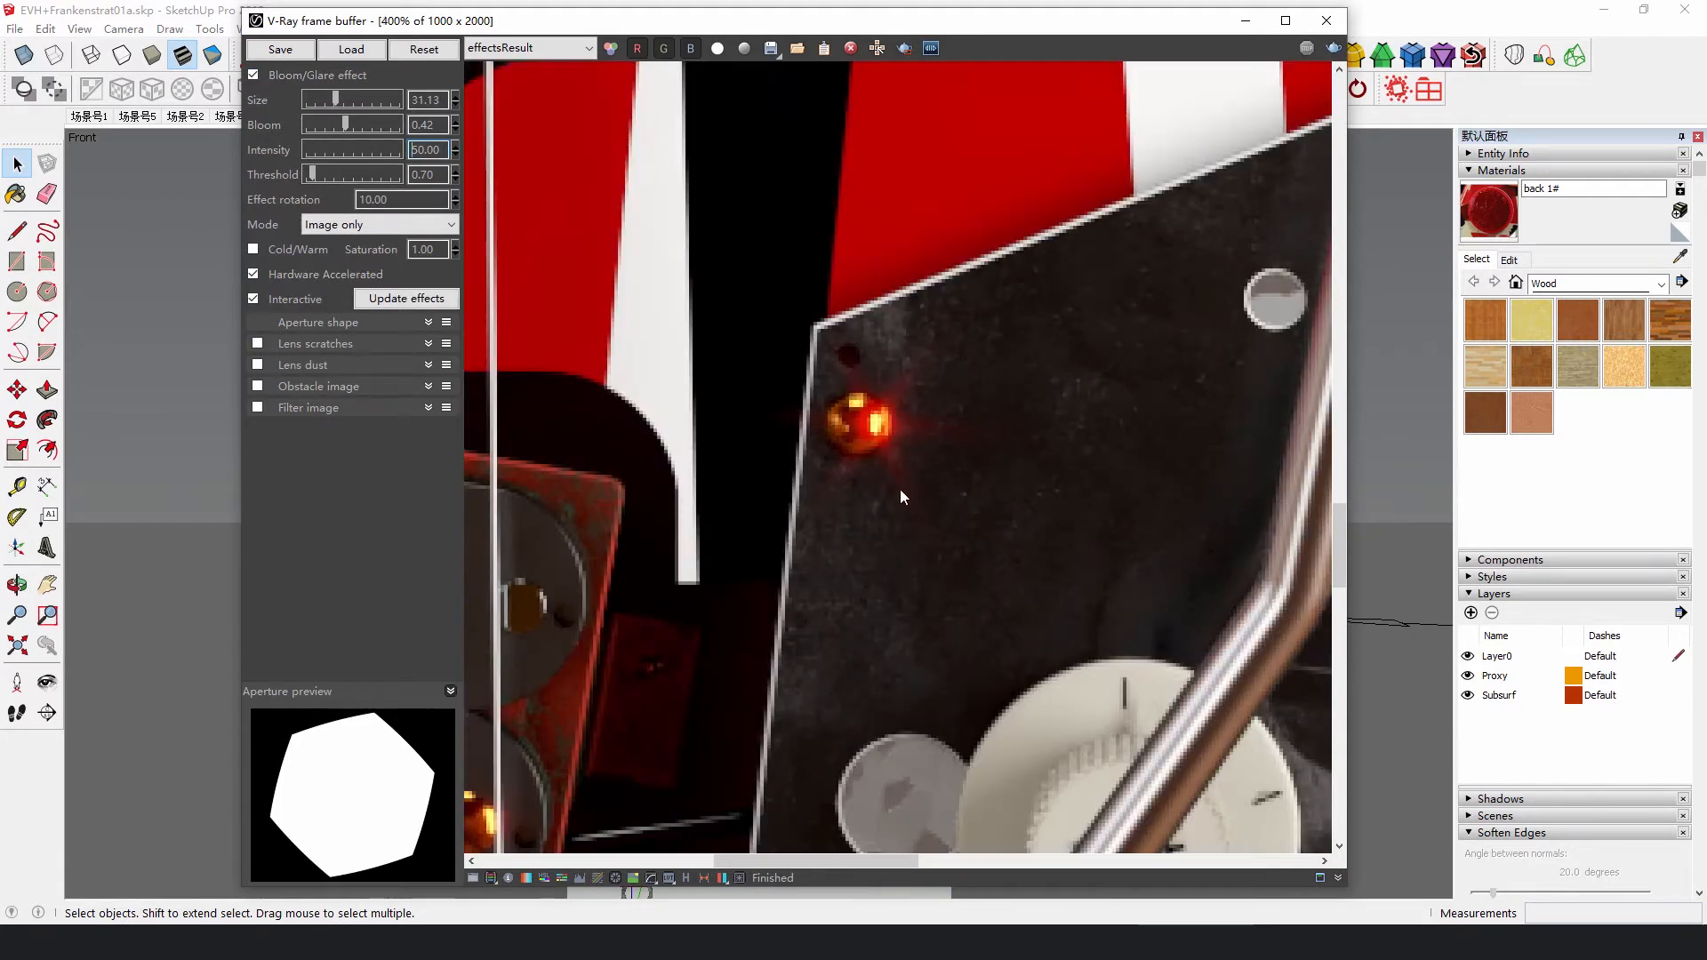
scroll(1035, 693, up, 3)
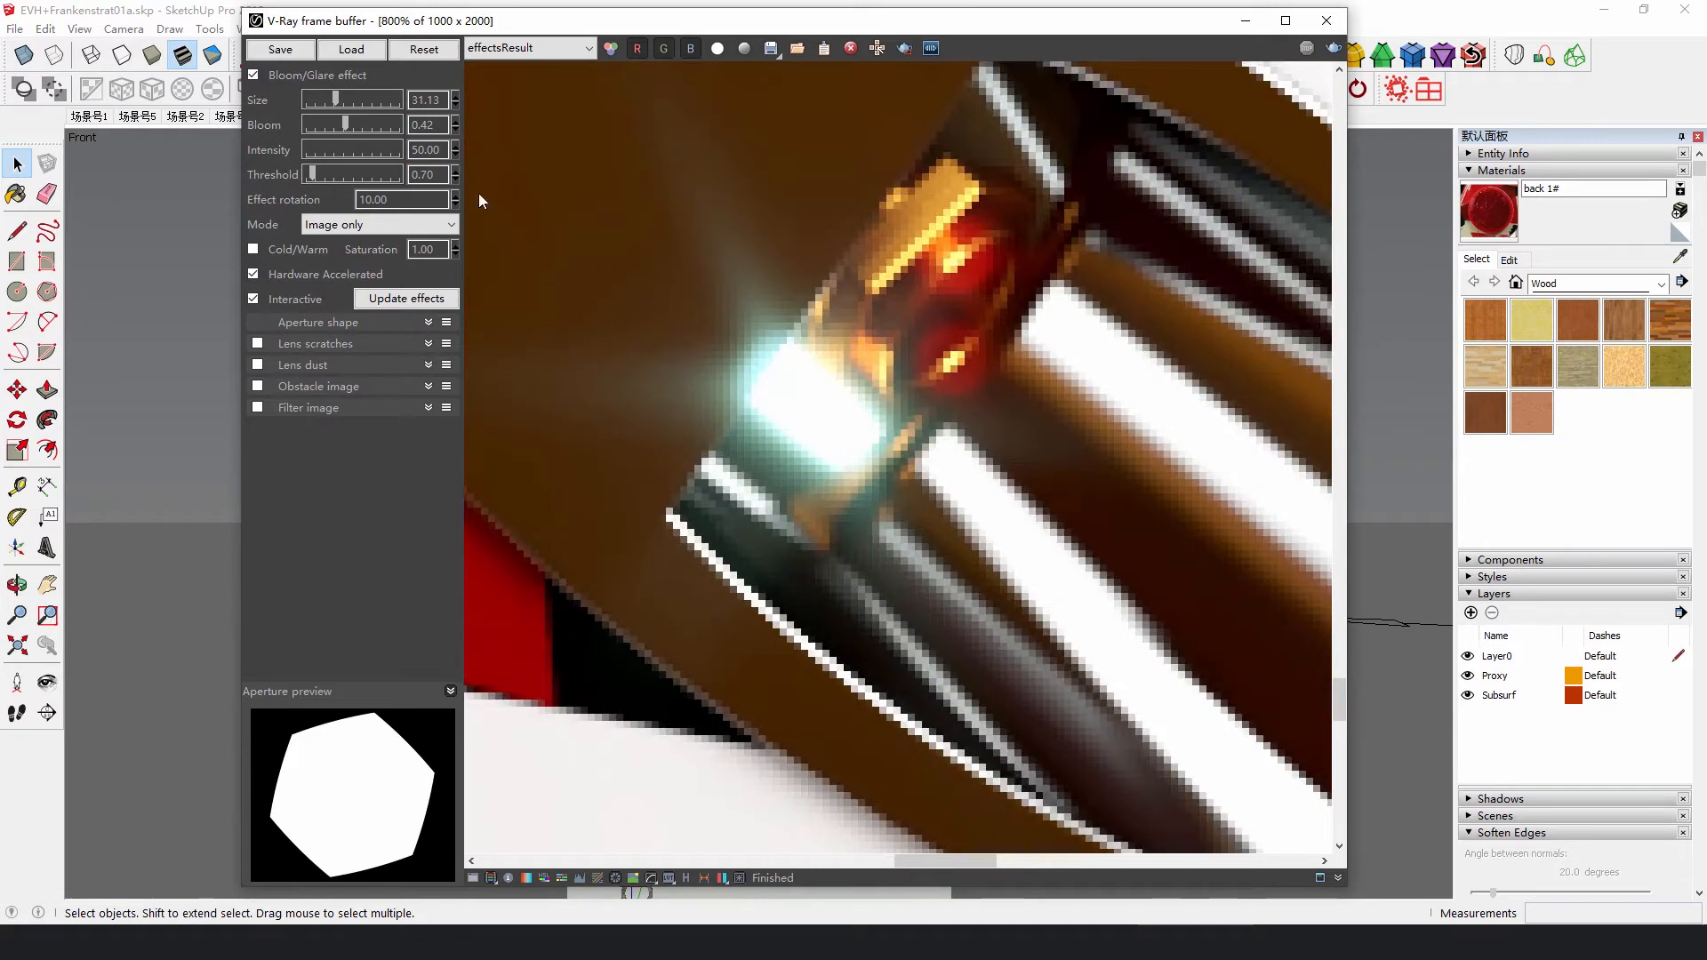
key(Return)
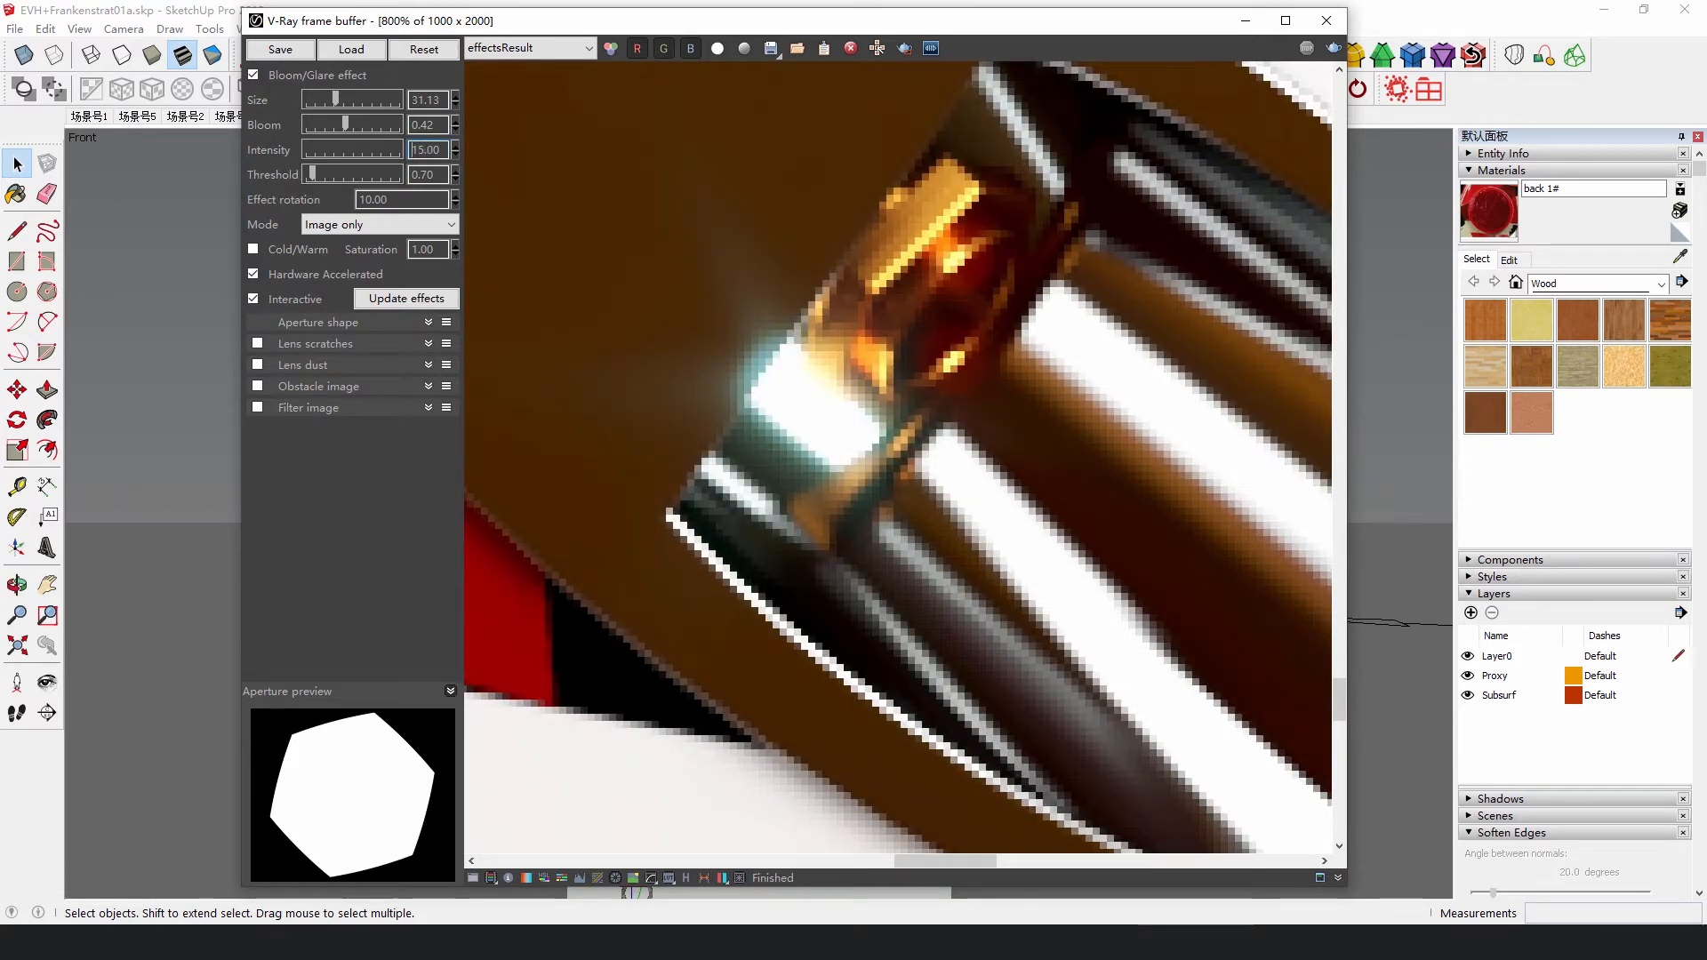
Turn the Bloom/Glare effect off and back on to compare the metal highlights around the input jack area.
scroll(692, 323, down, 1)
middle_drag(709, 368, 808, 475)
click(253, 75)
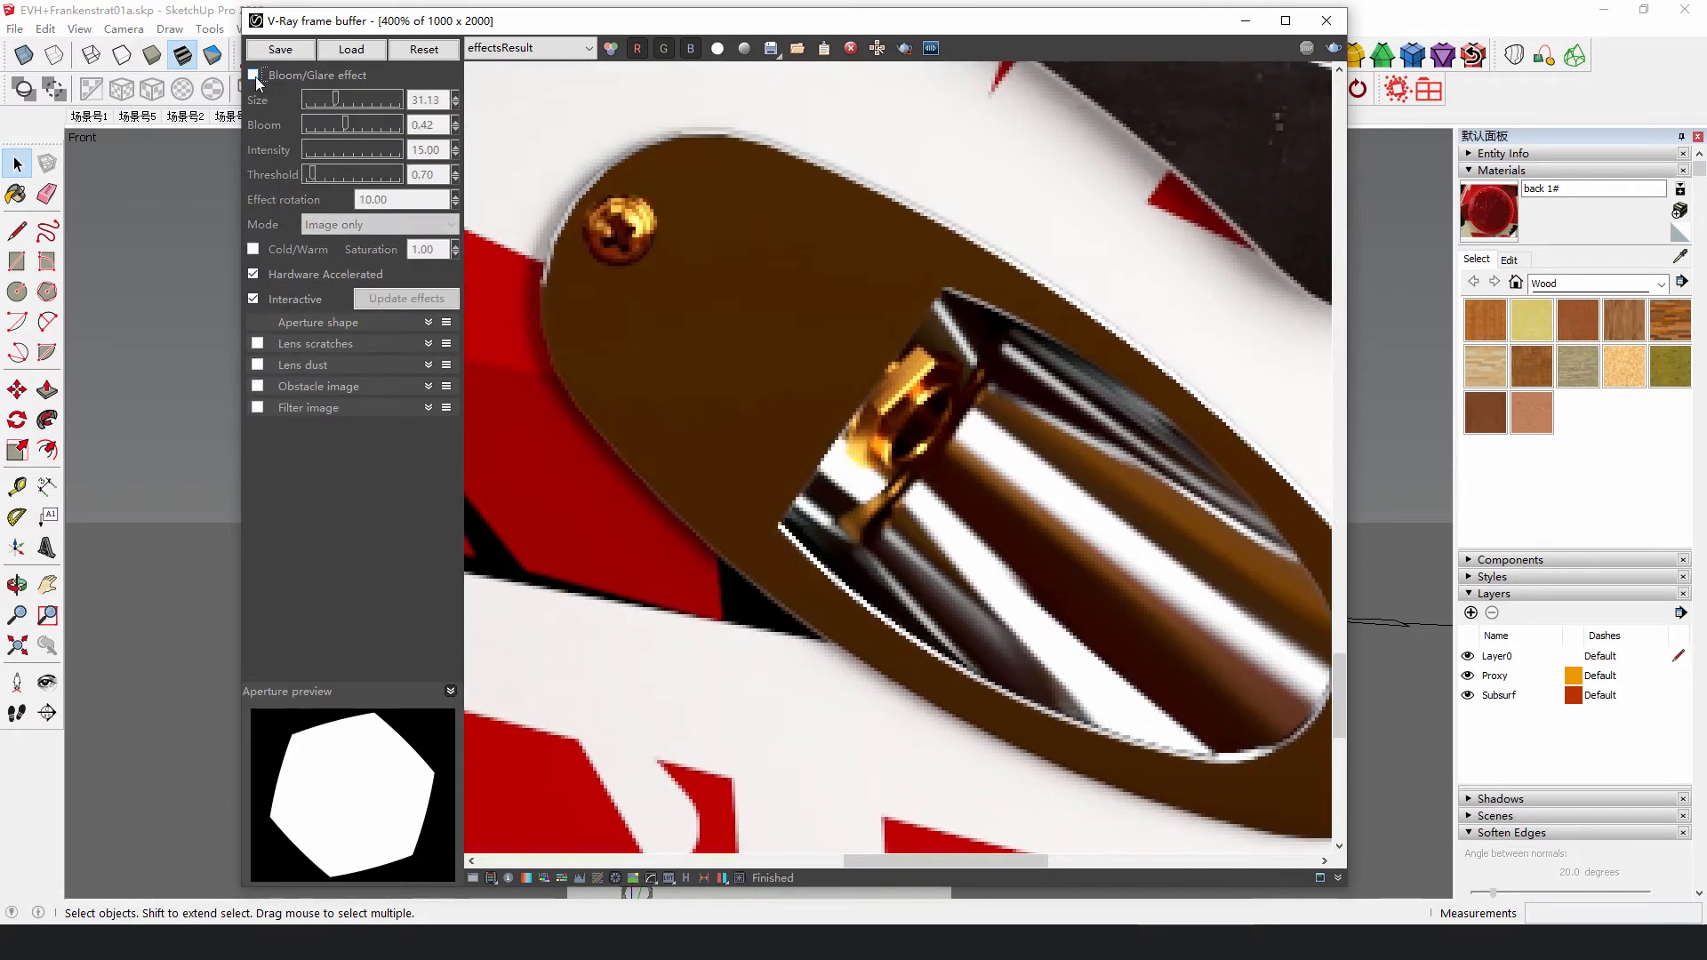
click(253, 76)
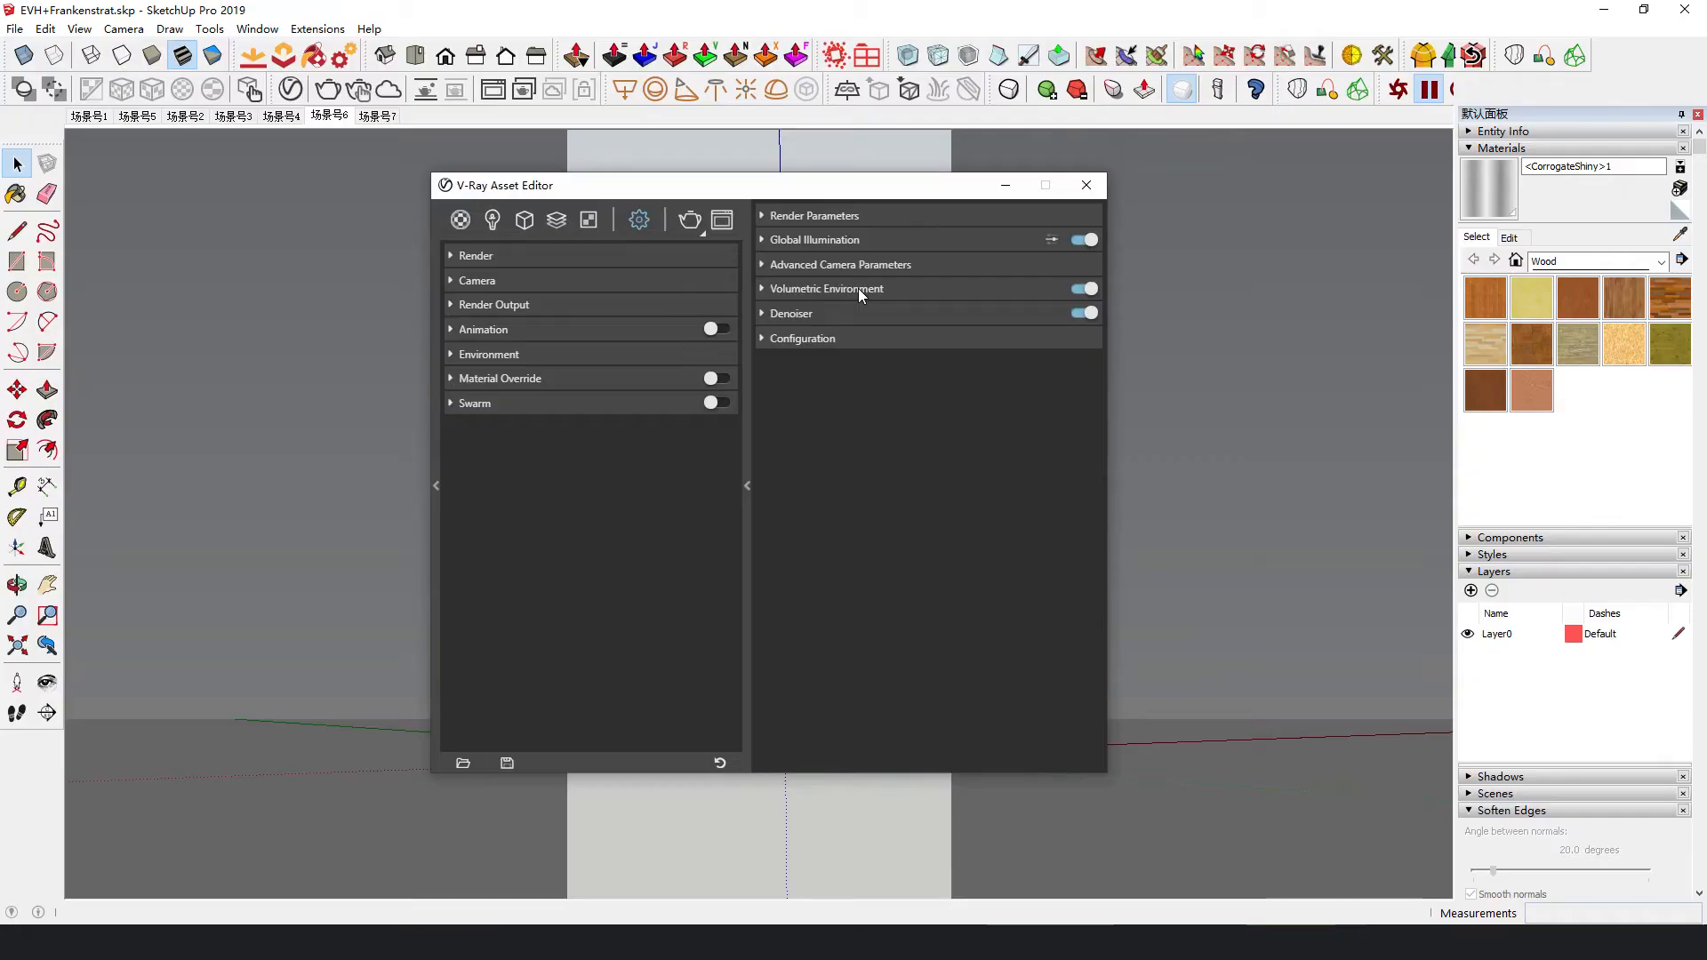
Expand the Volumetric Environment render settings and view the Environment Fog parameters.
click(857, 288)
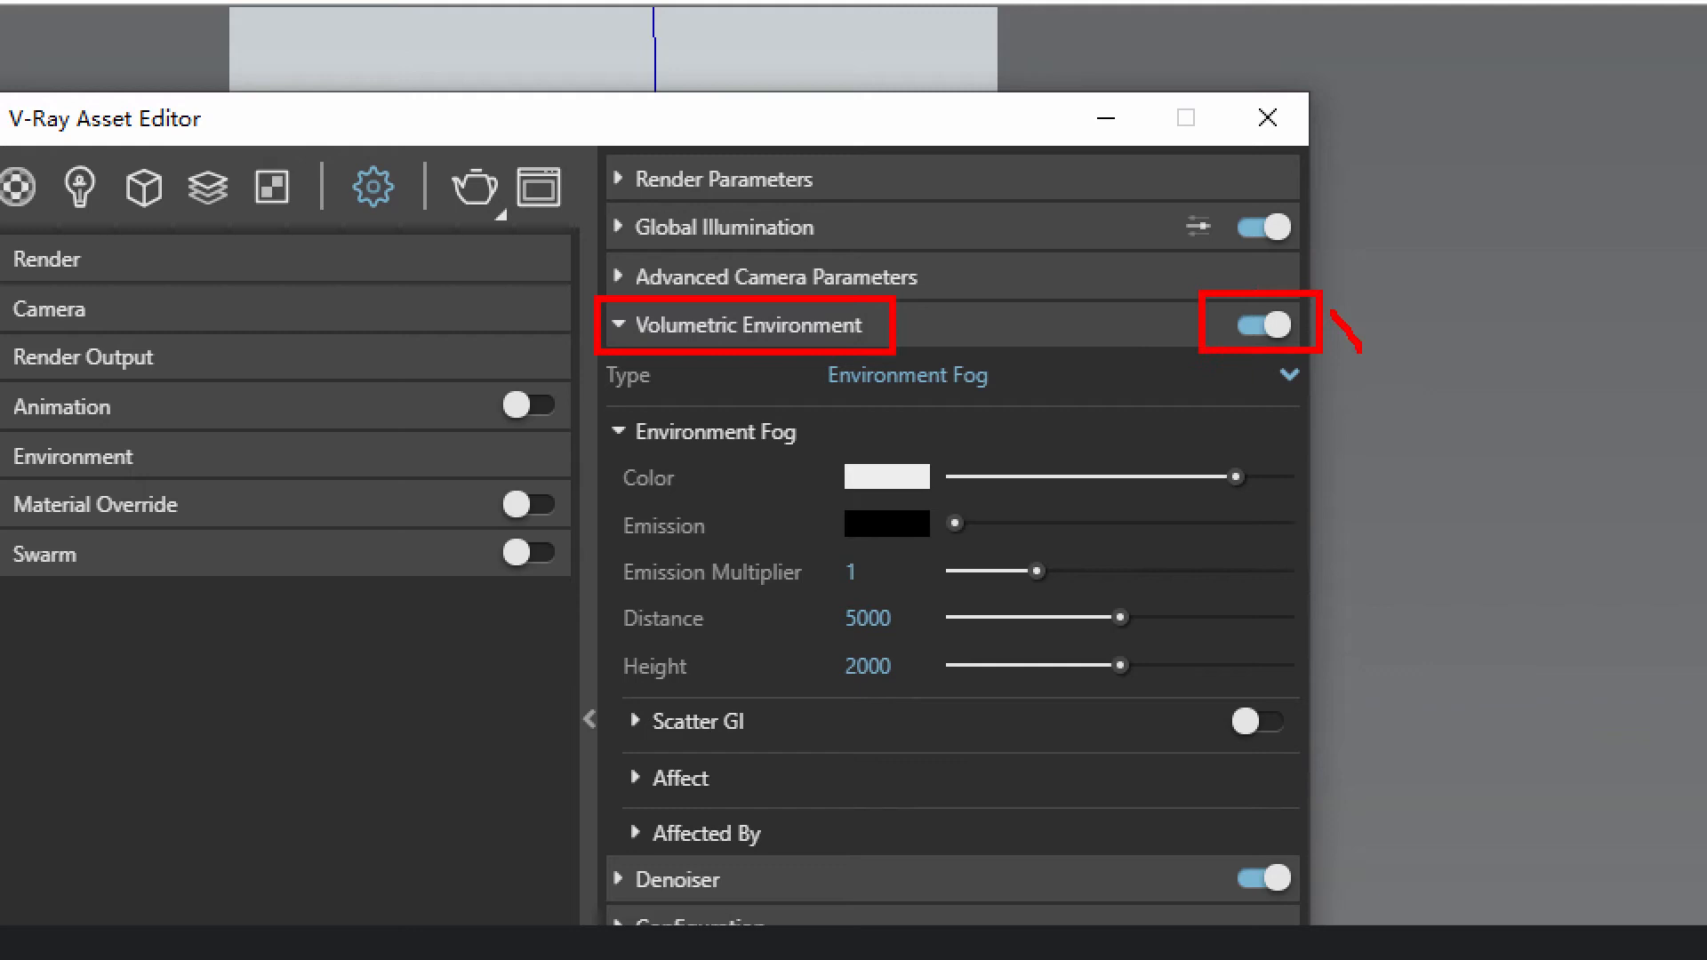
drag(578, 356, 1027, 411)
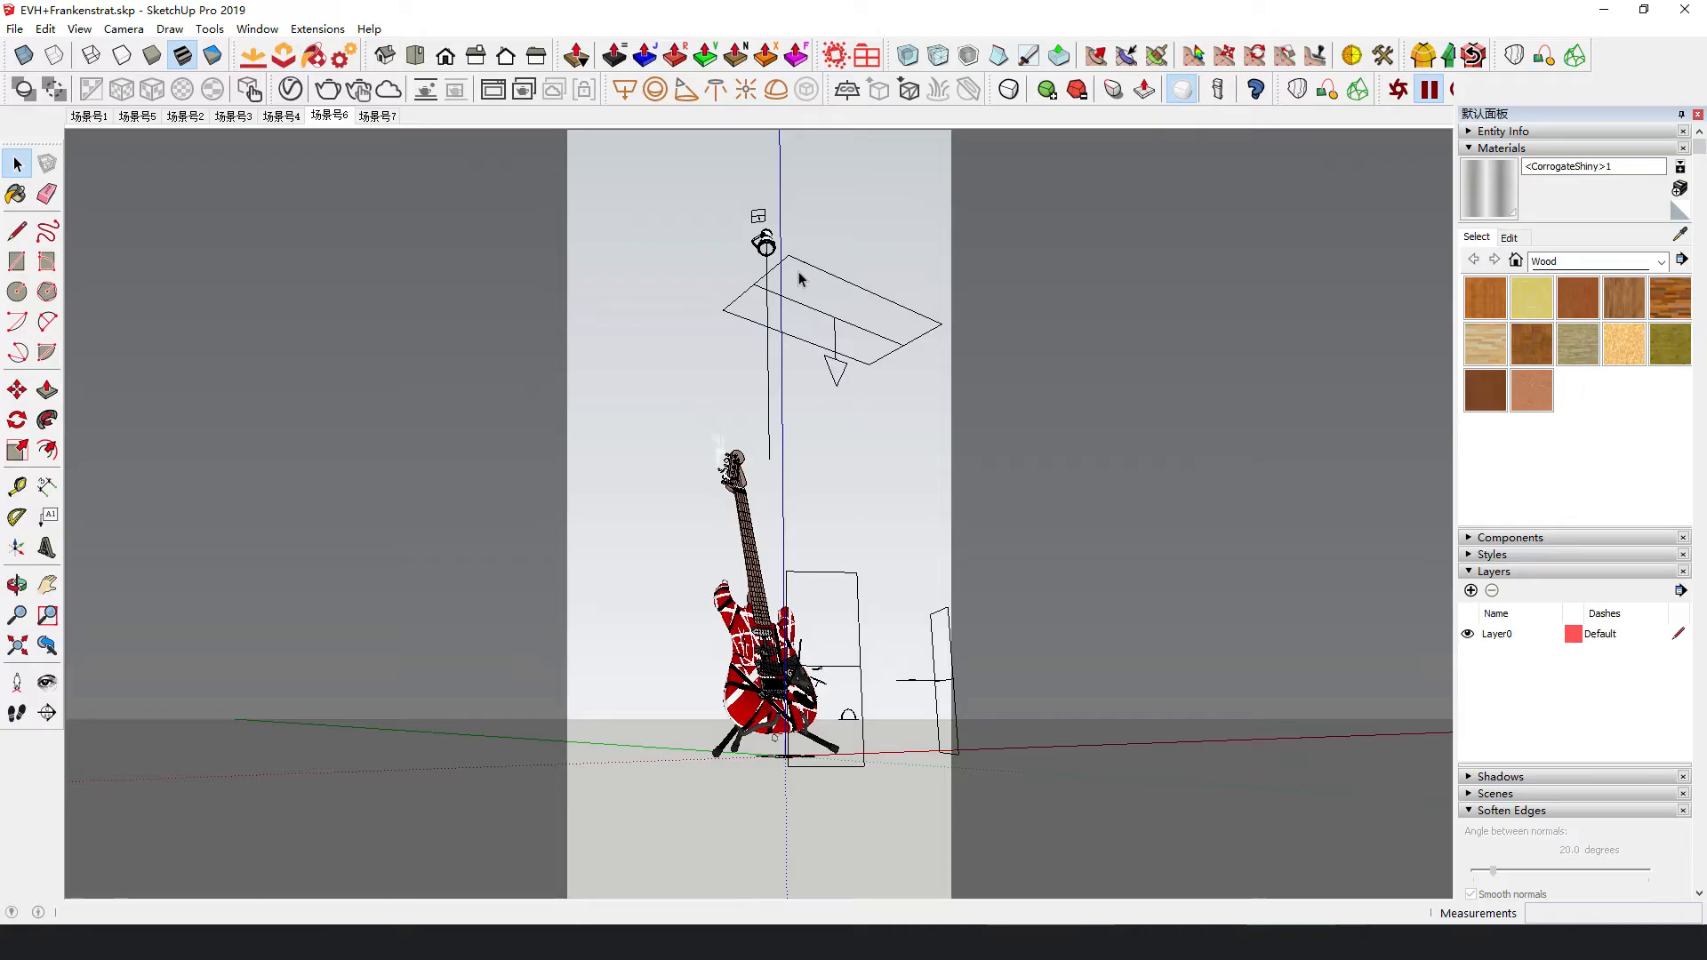
Examine the spotlight, the area lights and the guitar on its stand in the fog scene.
scroll(671, 441, up, 5)
middle_drag(718, 413, 390, 381)
scroll(848, 558, up, 3)
click(766, 534)
scroll(827, 573, down, 3)
middle_drag(840, 562, 822, 519)
scroll(820, 514, down, 2)
scroll(820, 514, down, 3)
middle_drag(773, 465, 868, 276)
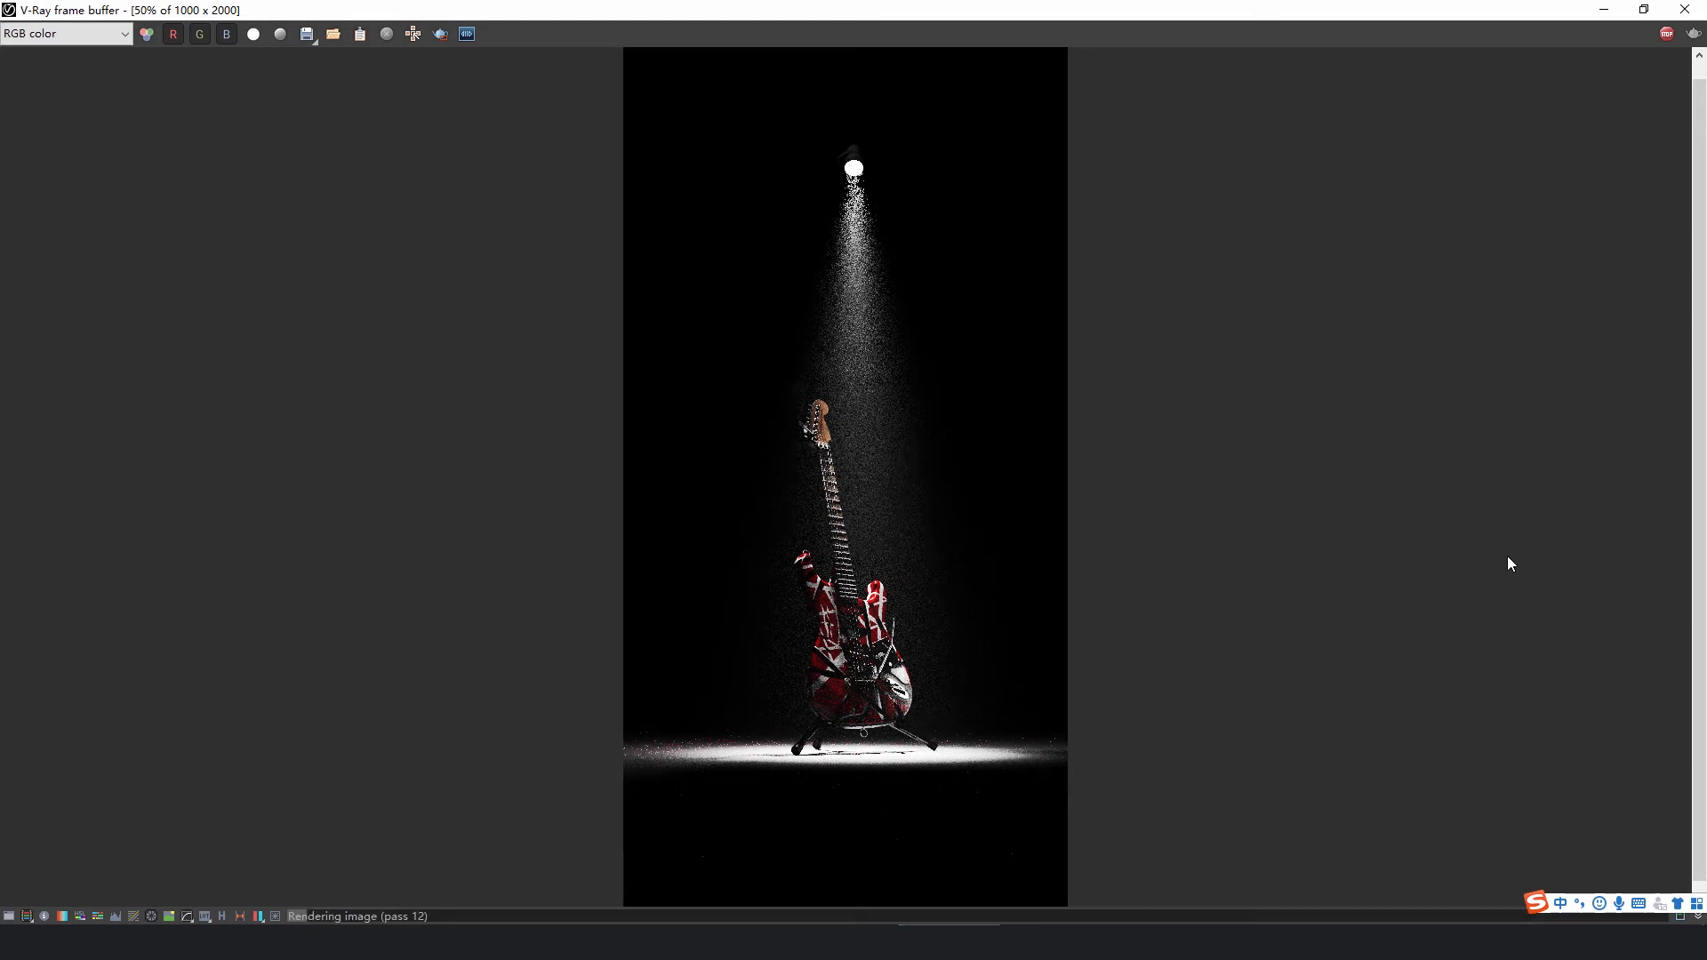
Open the color corrections for the foggy spotlight render in the frame buffer.
click(9, 917)
click(1406, 101)
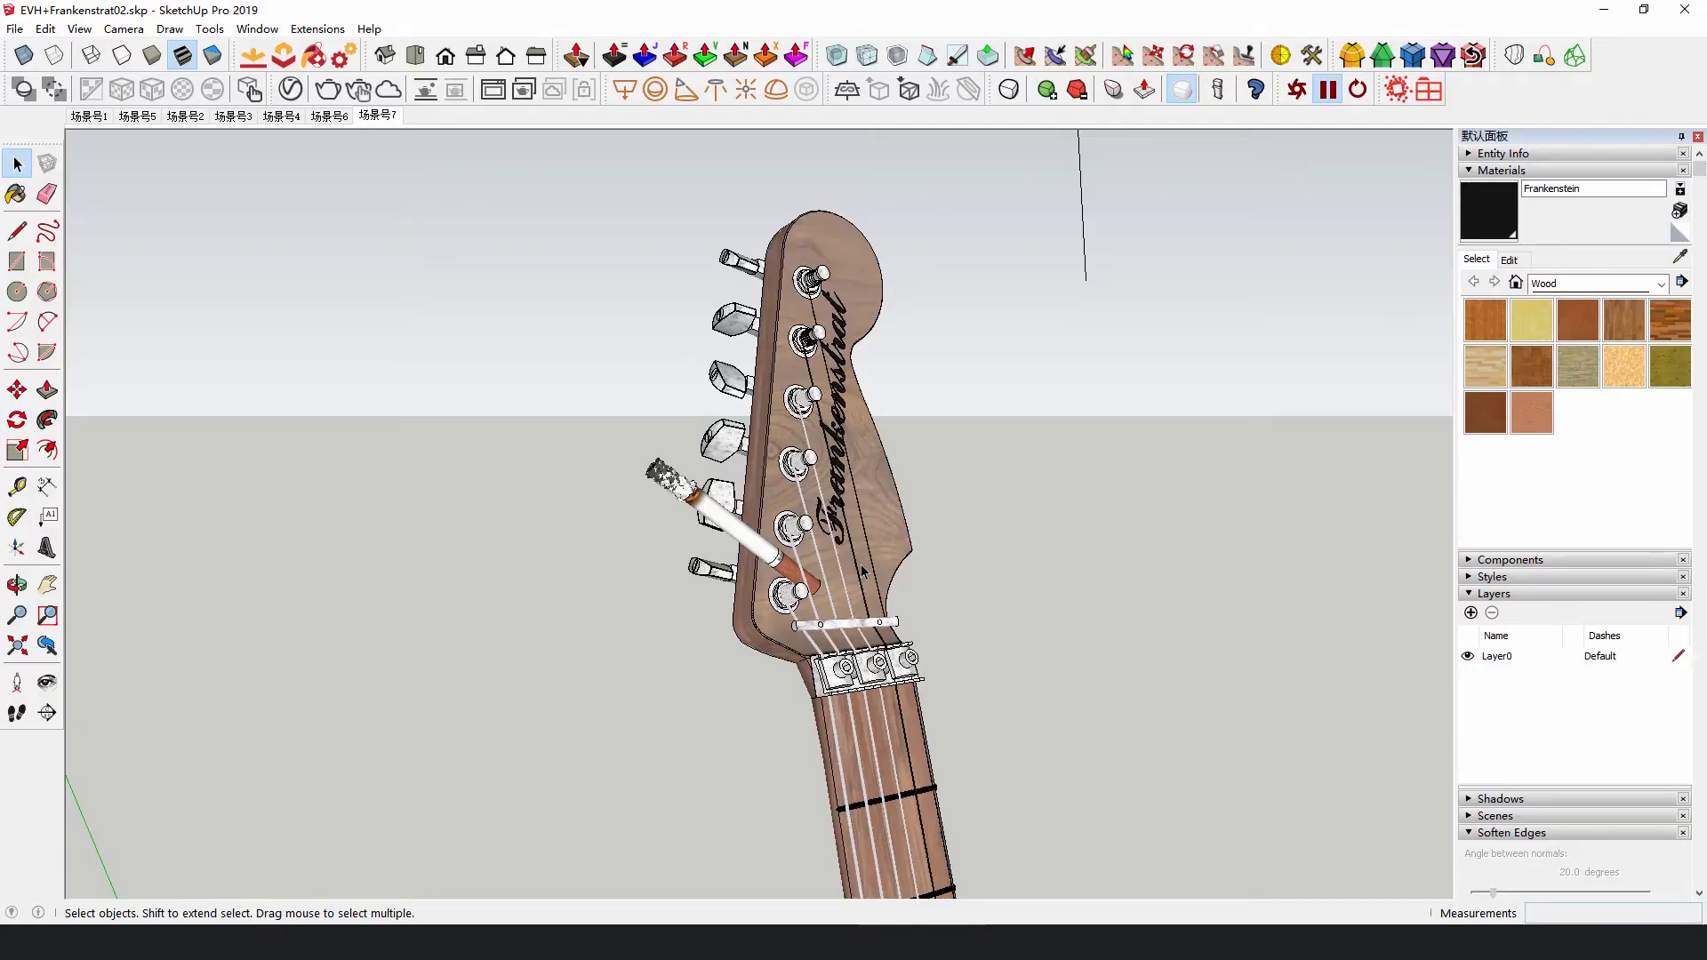
Inspect the cigarette on the guitar headstock in the Monochrome face style, and restore the textured style.
middle_drag(855, 569, 1012, 567)
click(212, 55)
scroll(773, 604, up, 5)
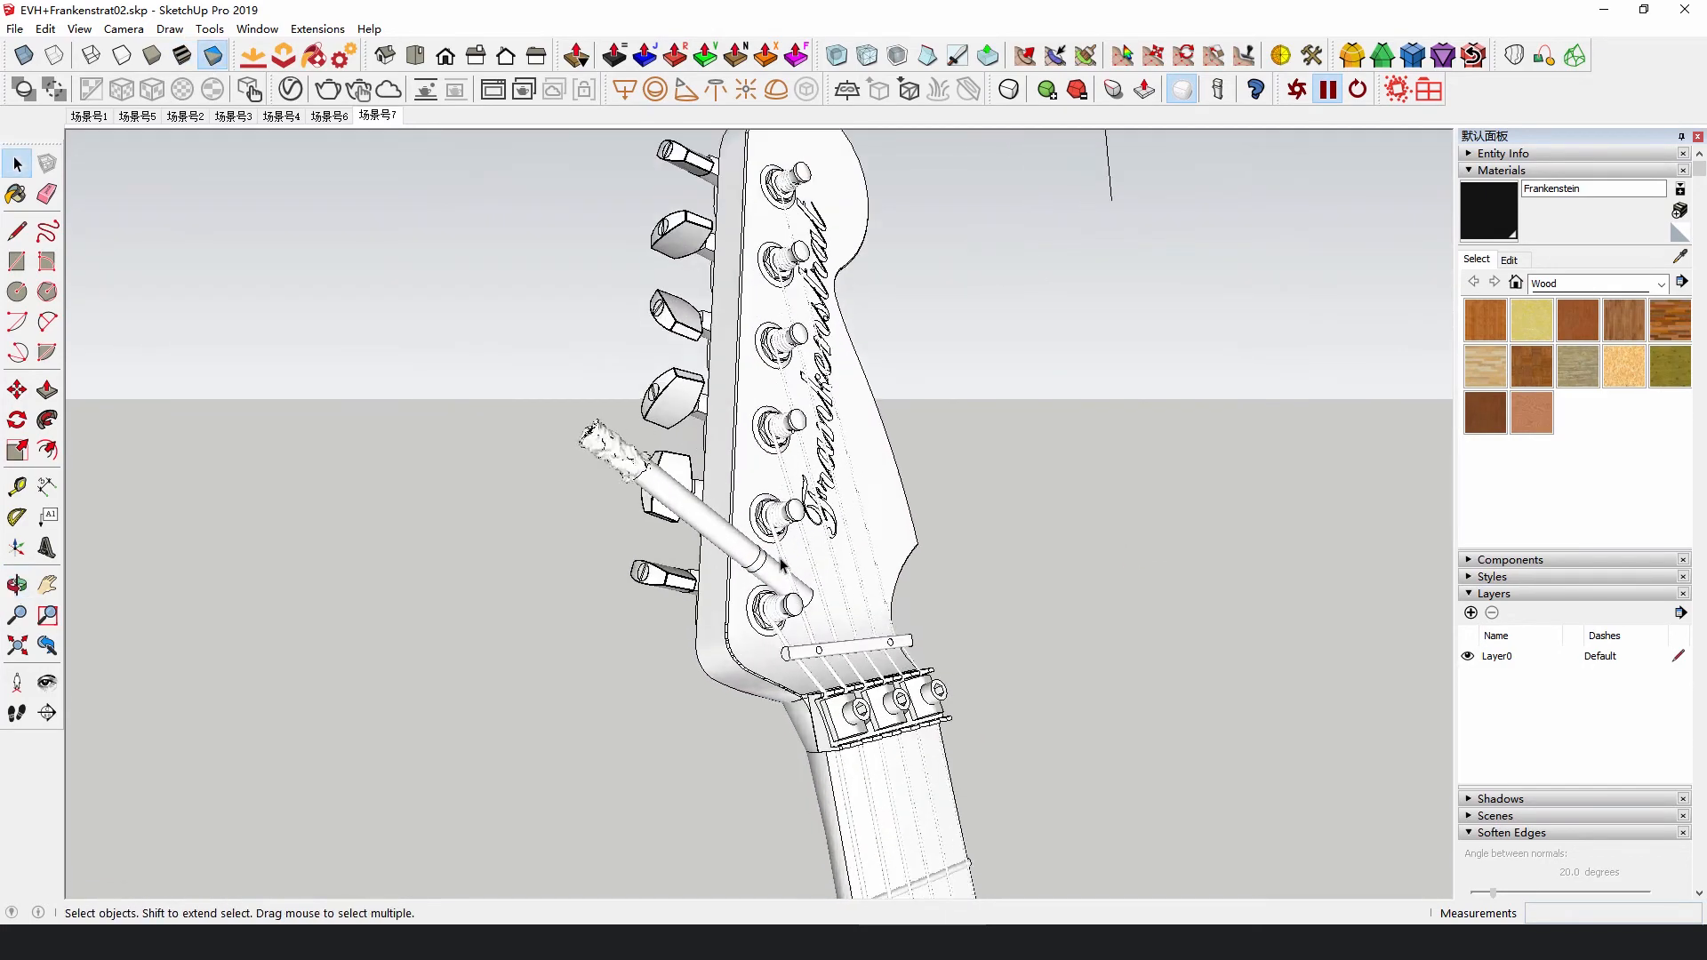
middle_drag(773, 605, 819, 602)
scroll(820, 604, down, 2)
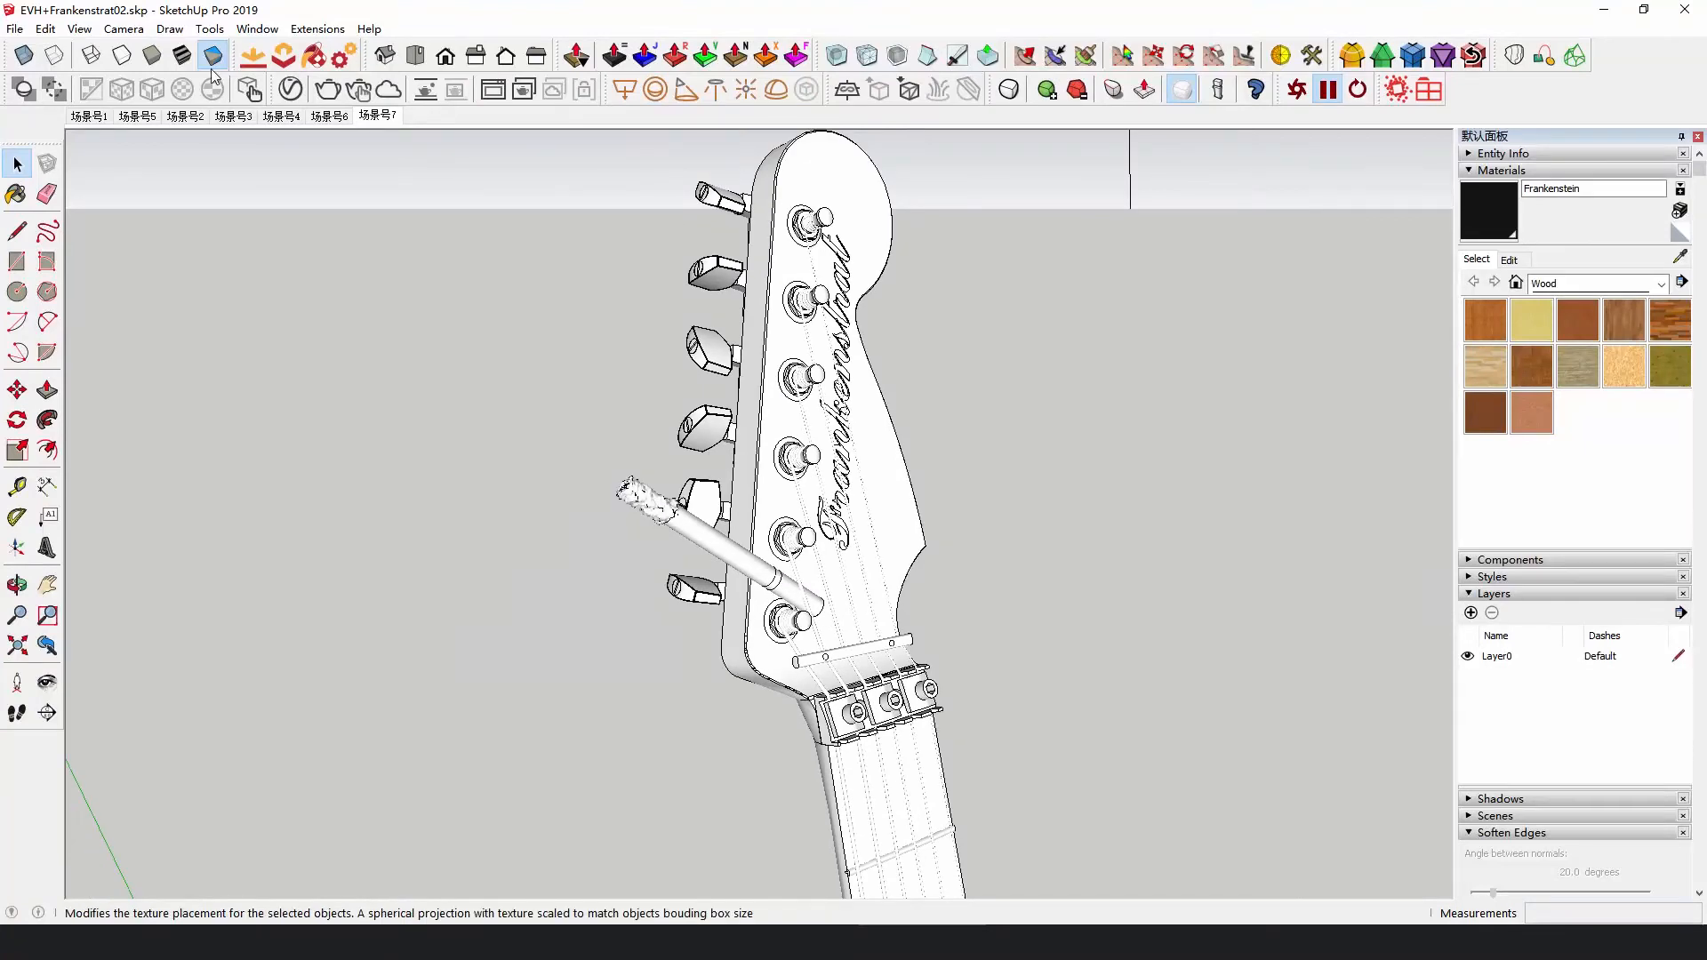
click(182, 55)
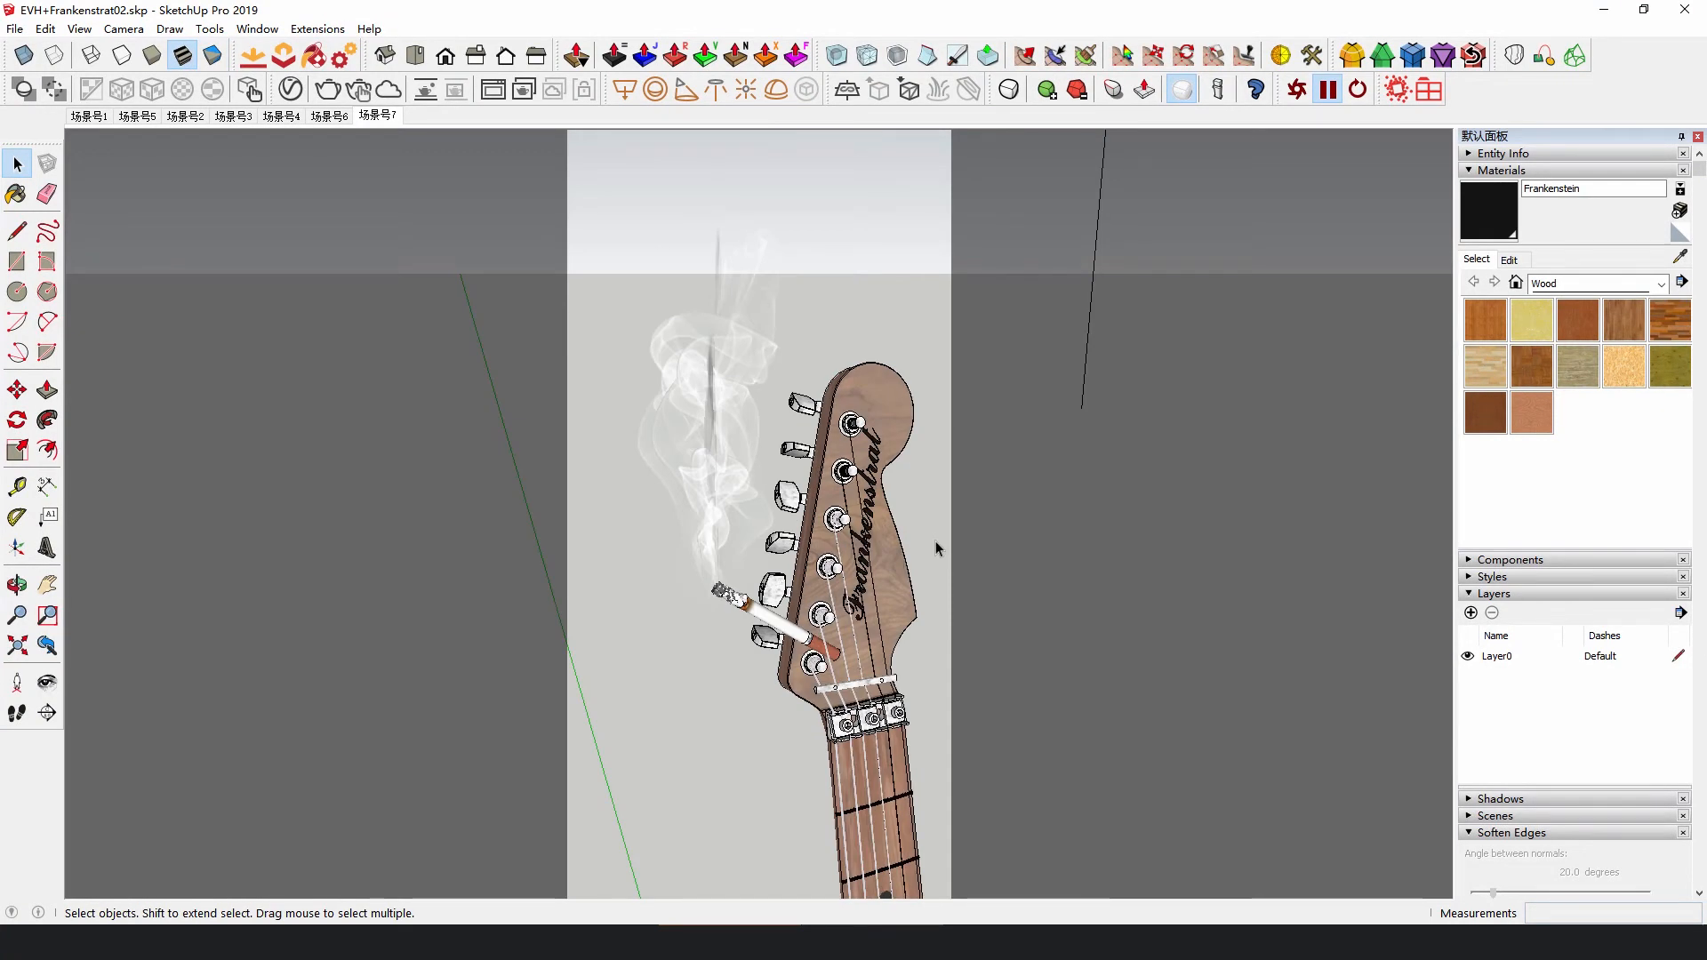
Select the smoke object above the cigarette and inspect it in the Monochrome and textured face styles.
click(694, 307)
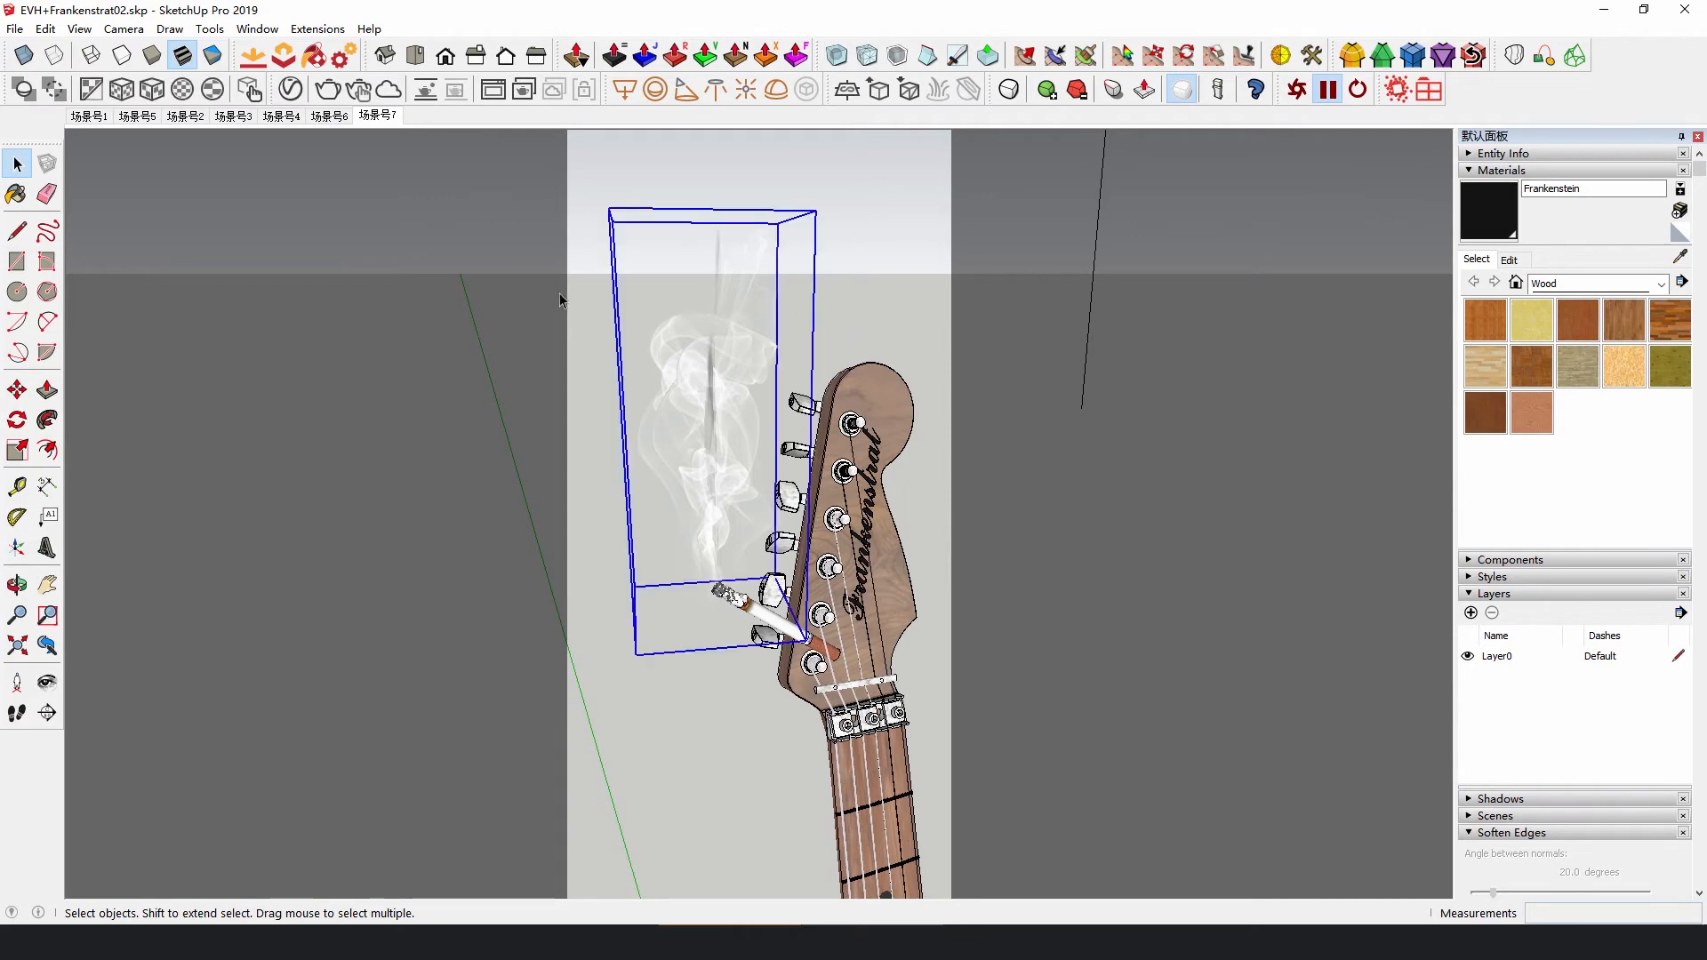
click(213, 55)
middle_drag(764, 533, 1038, 537)
click(182, 55)
mouse_move(360, 422)
middle_down()
mouse_move(747, 520)
mouse_move(911, 498)
middle_up()
scroll(911, 498, down, 2)
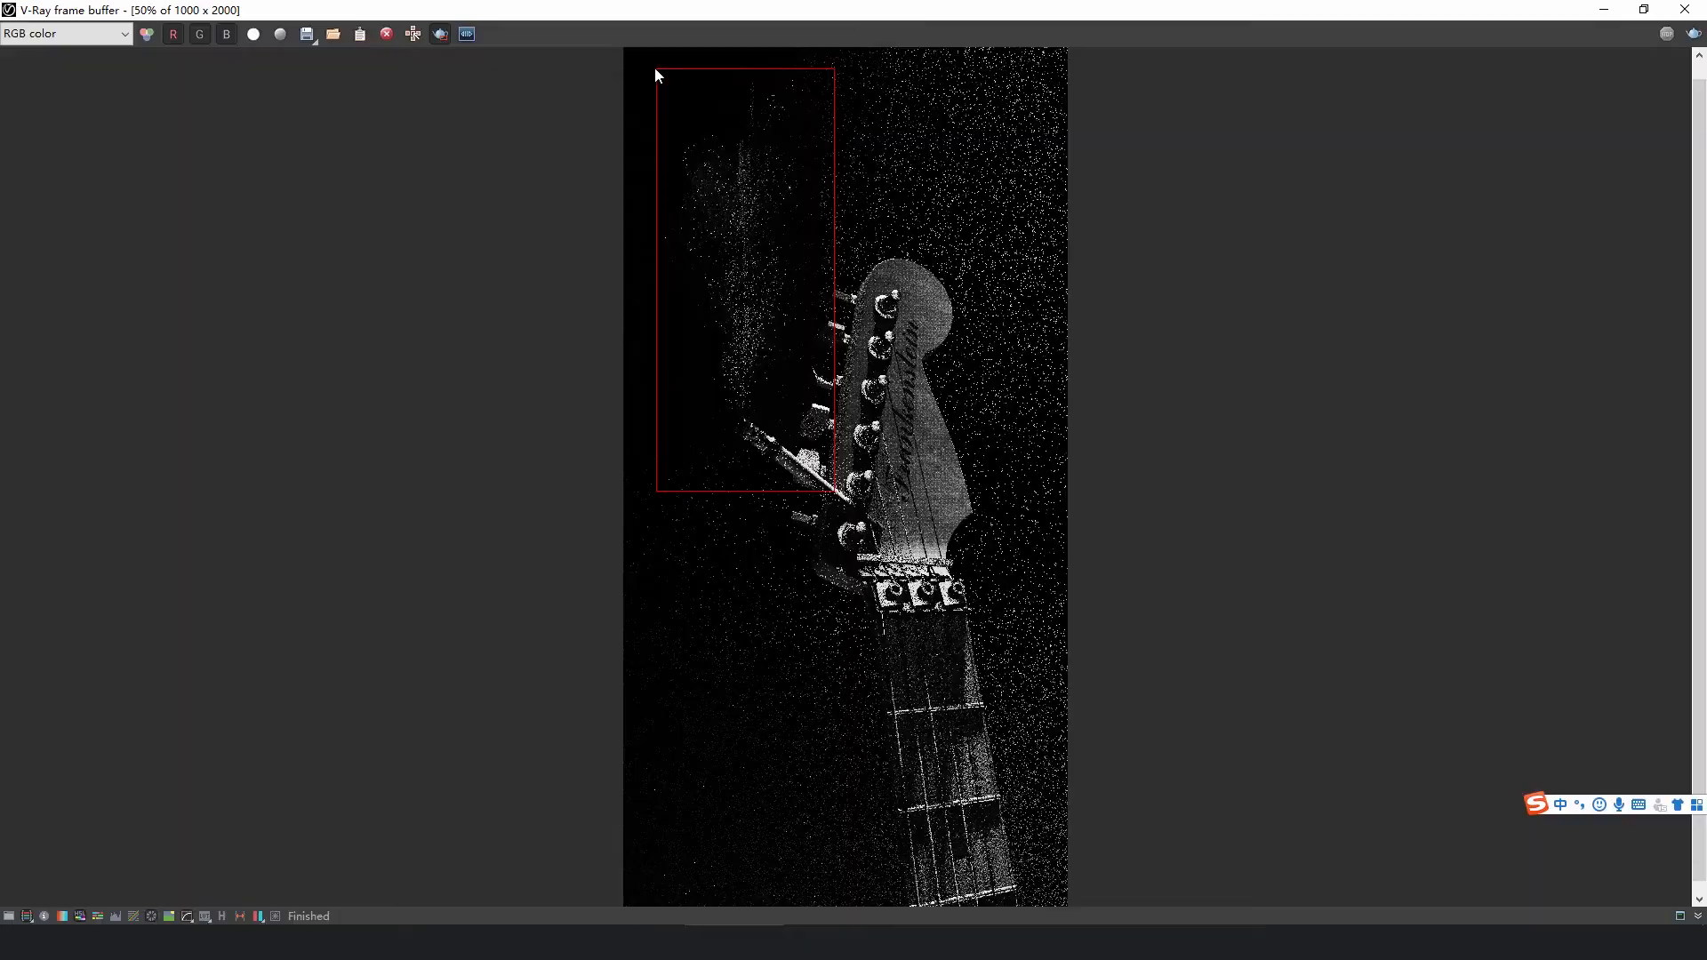
Mark a rectangular region around the smoke and cigarette in the frame buffer's render.
drag(656, 69, 811, 484)
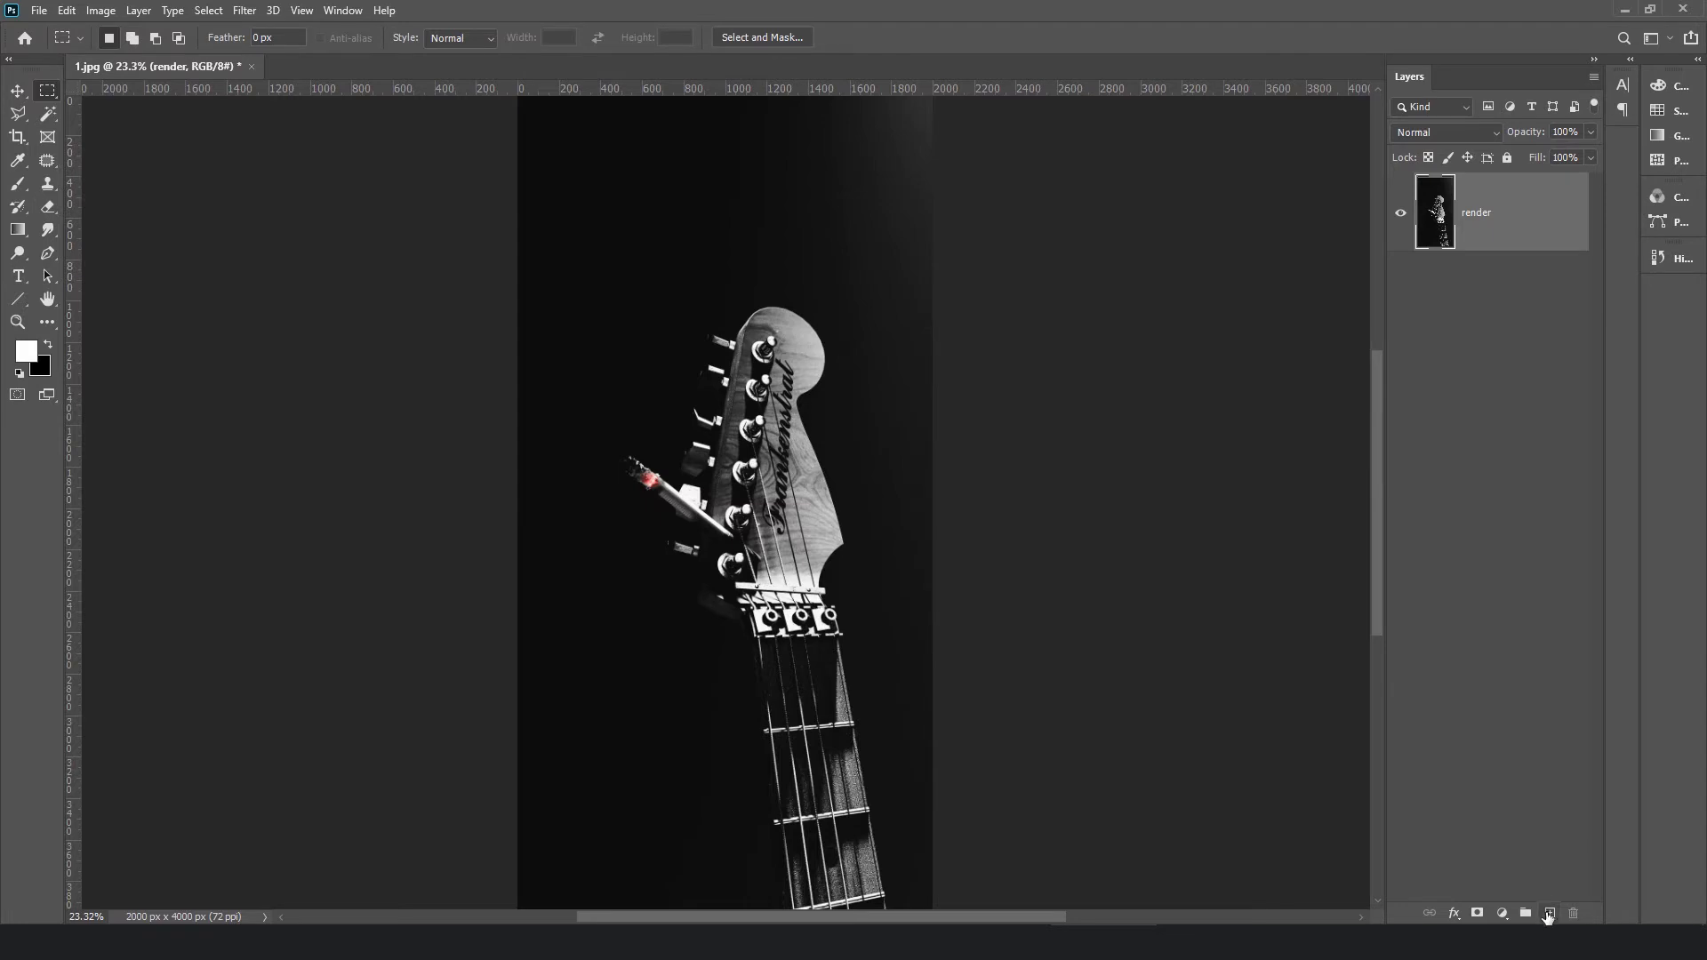
Switch to Photoshop, add a new layer above the render layer and choose a 1250 px smoke brush preset.
click(19, 185)
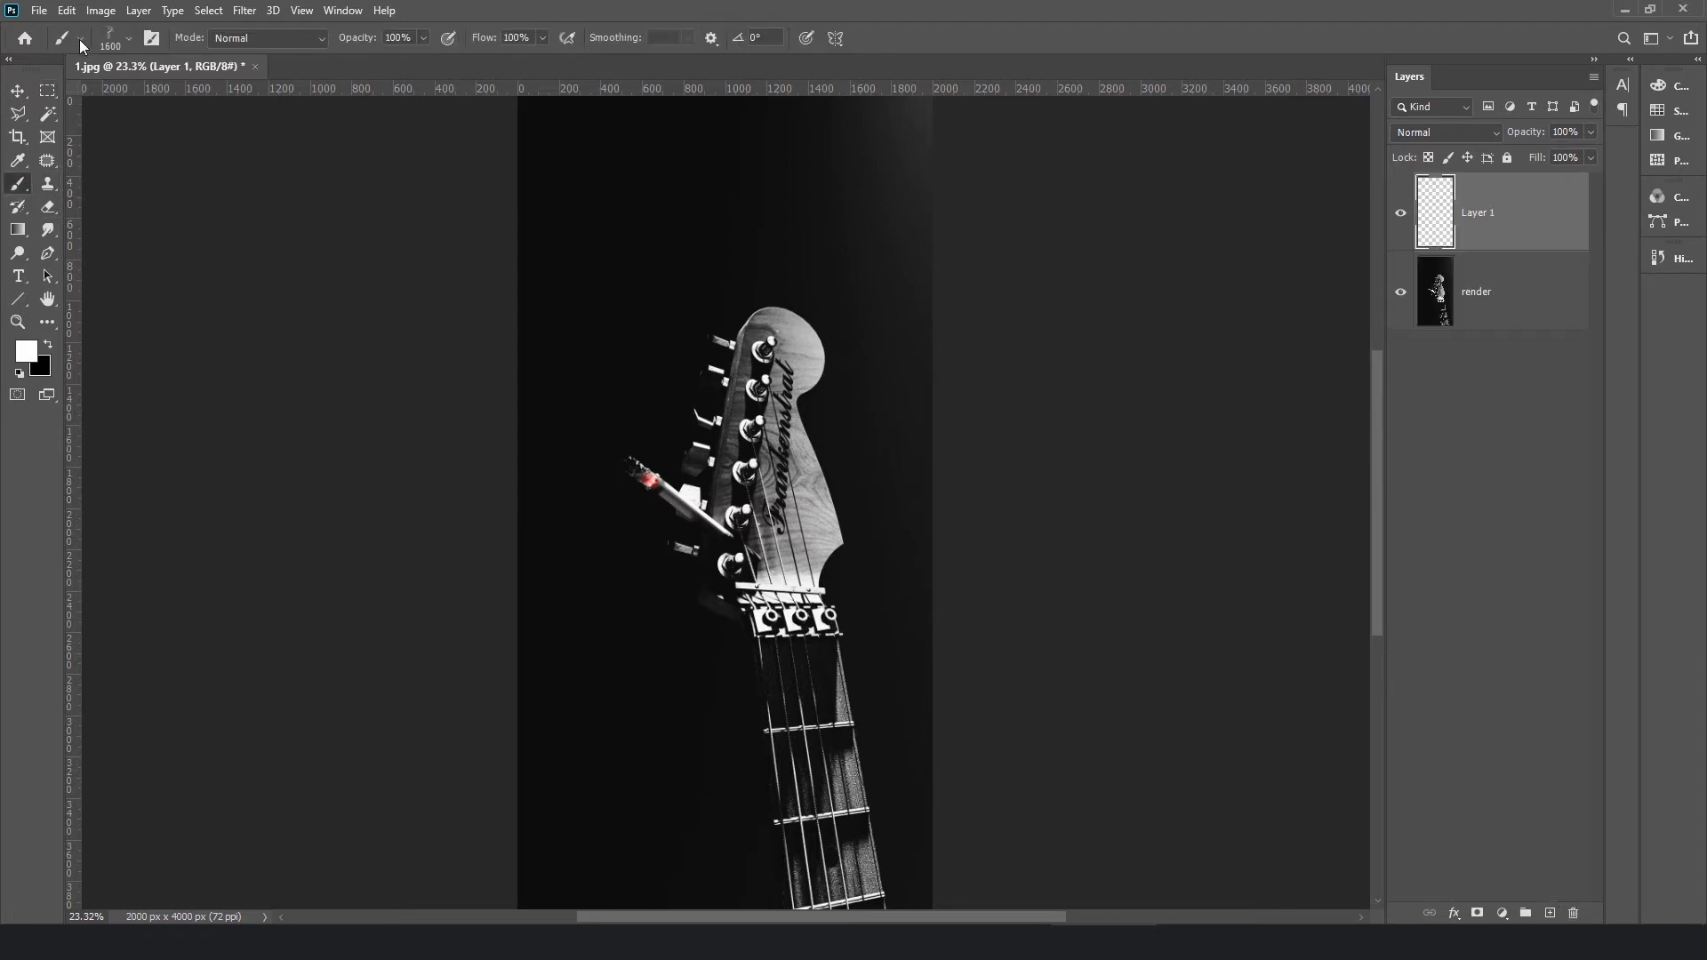
click(128, 40)
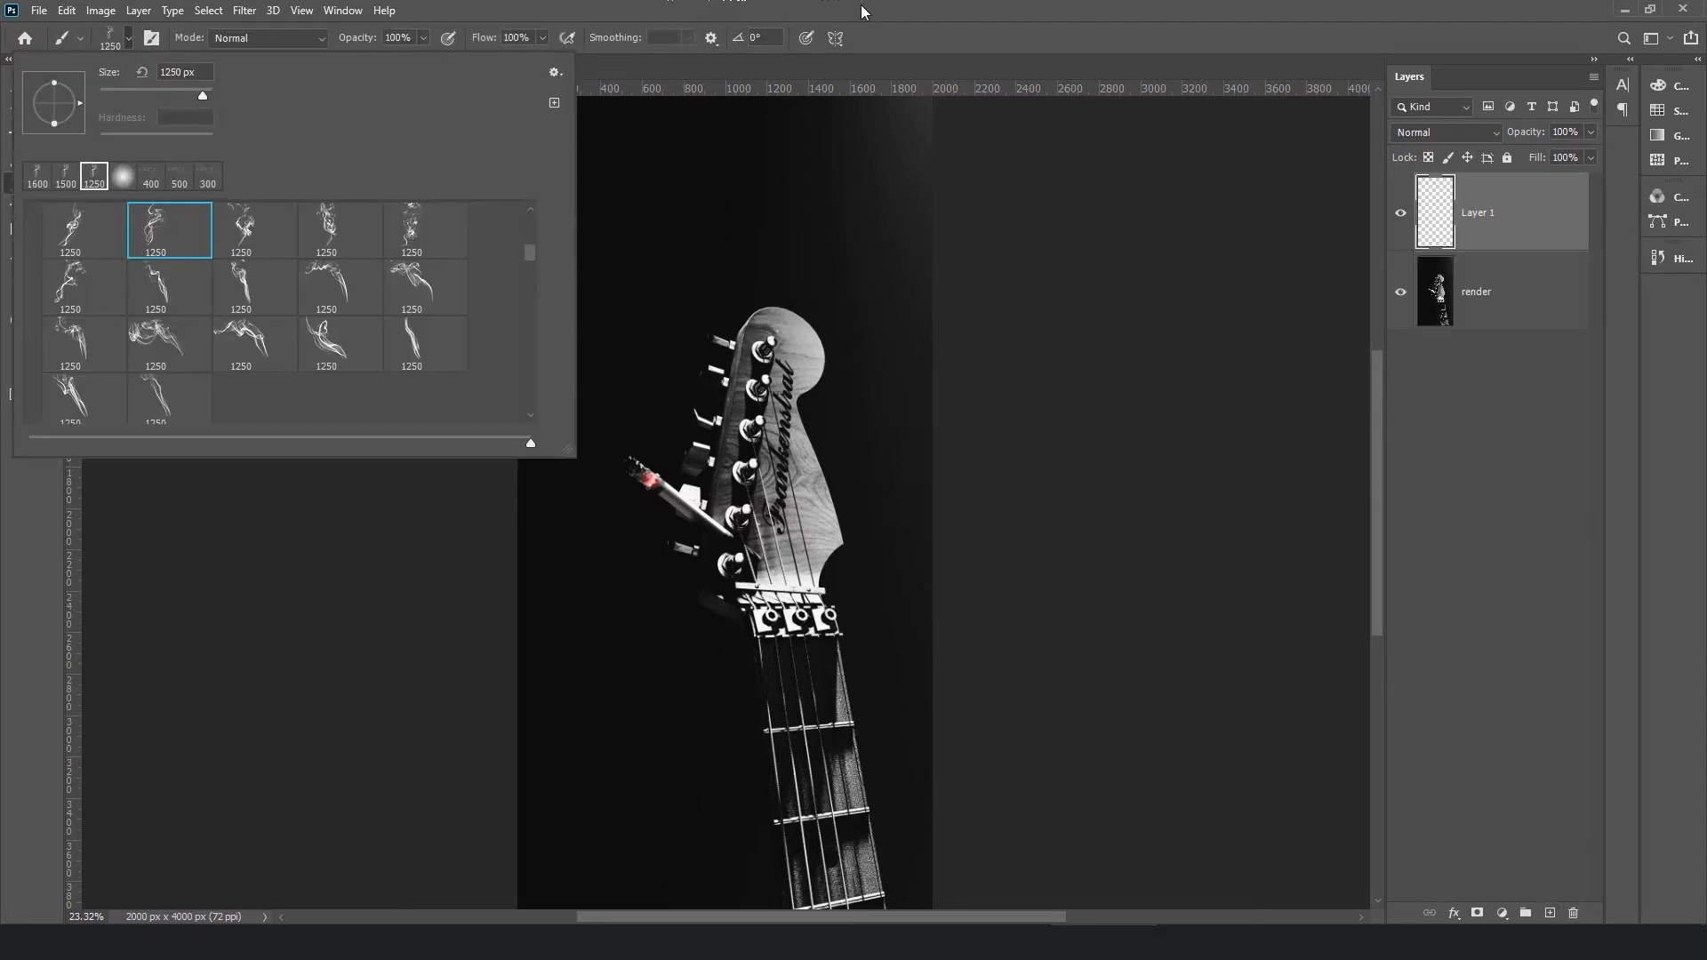
click(861, 13)
Enlarge the smoke brush to 1800 px and stamp white smoke rising from the cigarette's glowing tip.
key(bracketright)
key(bracketright)
key(bracketright)
key(bracketright)
key(bracketright)
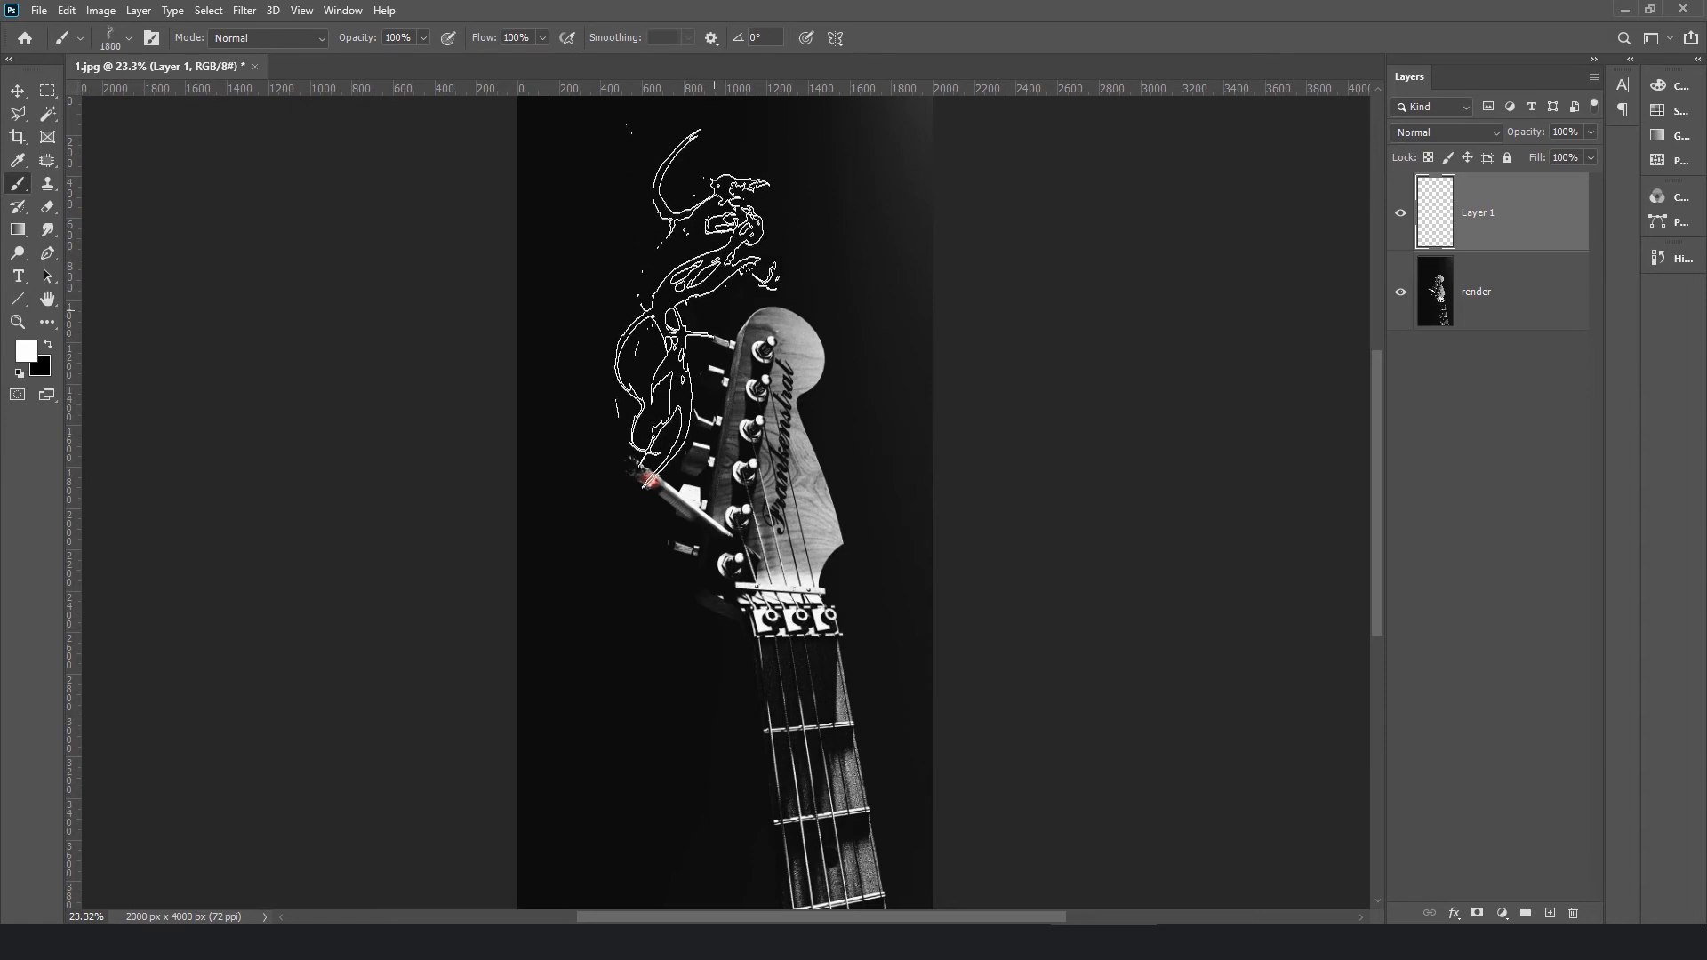
click(699, 306)
Scale the smoke layer to 93.54% and move its base onto the cigarette's glowing tip.
key(v)
drag(843, 117, 822, 106)
alt+scroll(673, 329, up, 2)
alt+scroll(678, 411, up, 4)
drag(690, 466, 660, 387)
alt+scroll(661, 387, down, 5)
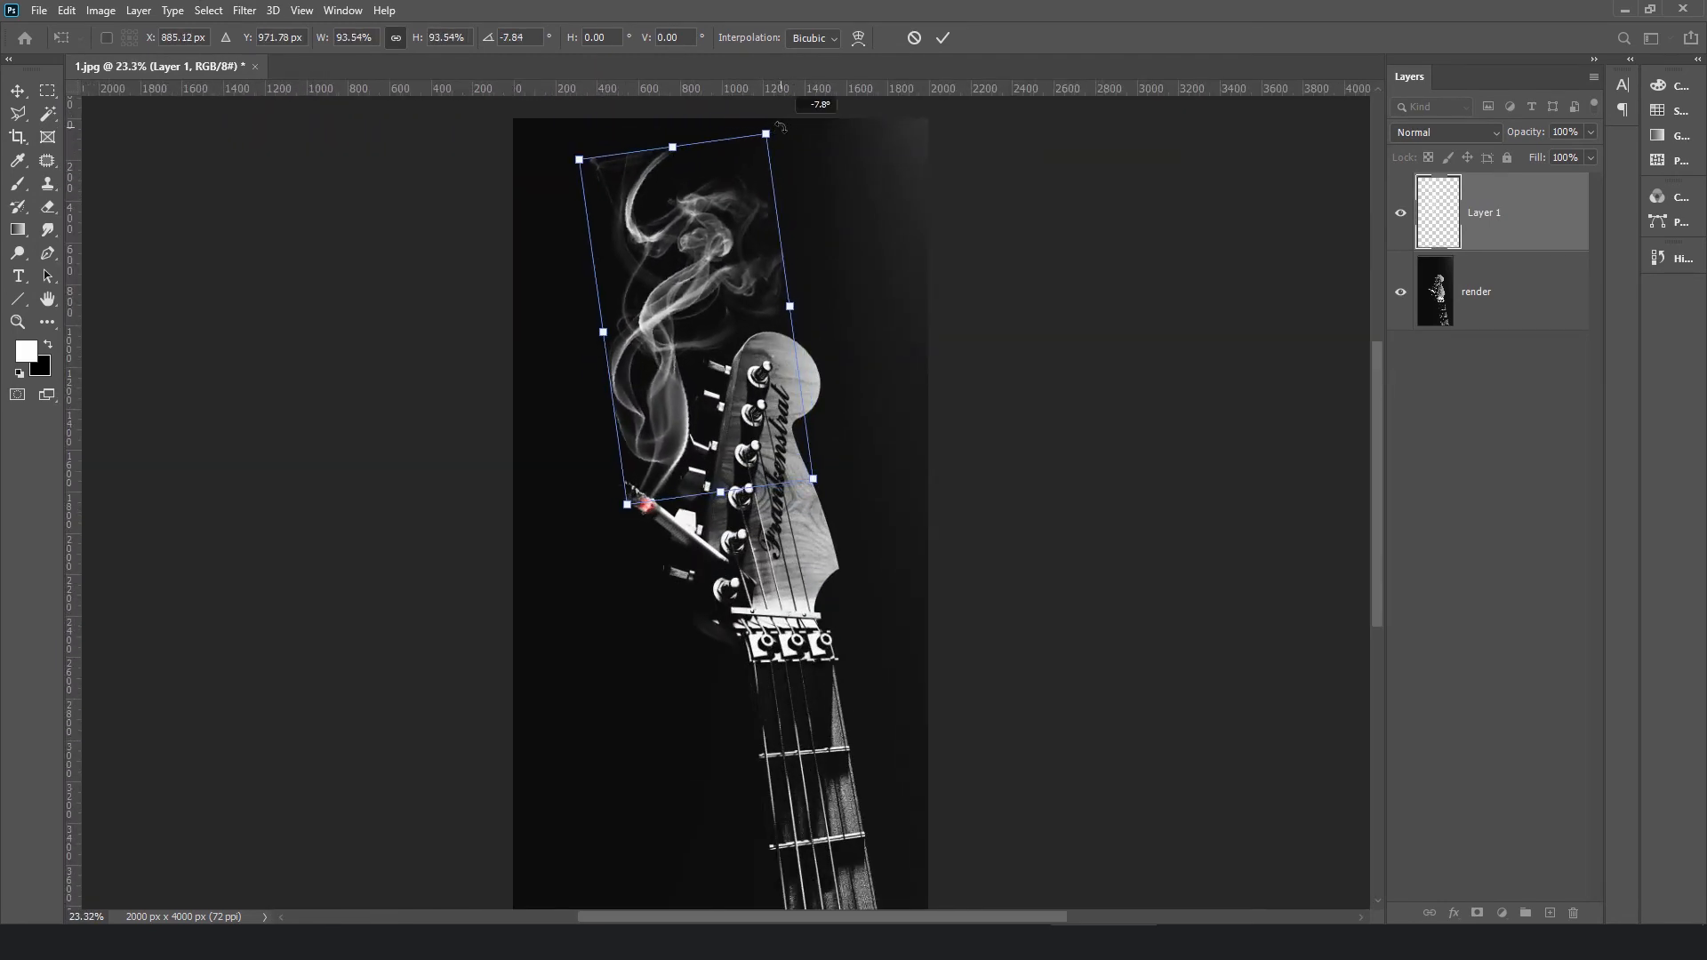
Rotate the smoke about -7.8° and realign its base with the burning end of the cigarette.
drag(780, 127, 773, 125)
alt+scroll(640, 450, up, 5)
drag(731, 347, 694, 322)
alt+scroll(702, 307, down, 5)
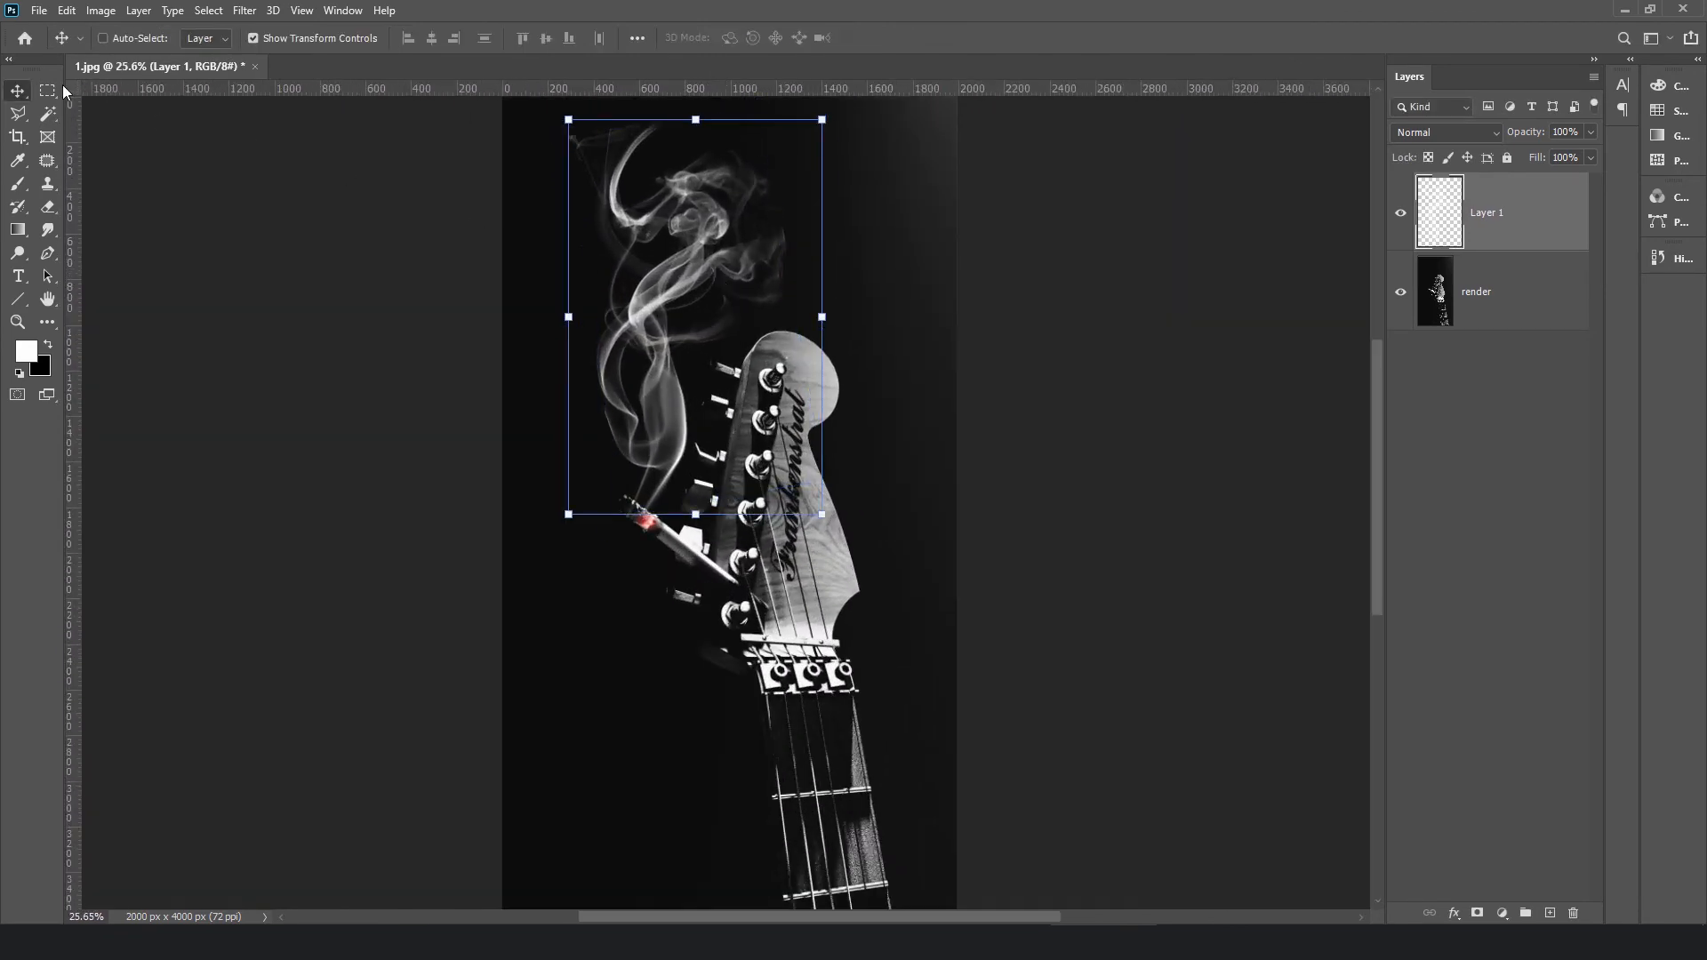
alt+scroll(858, 275, up, 2)
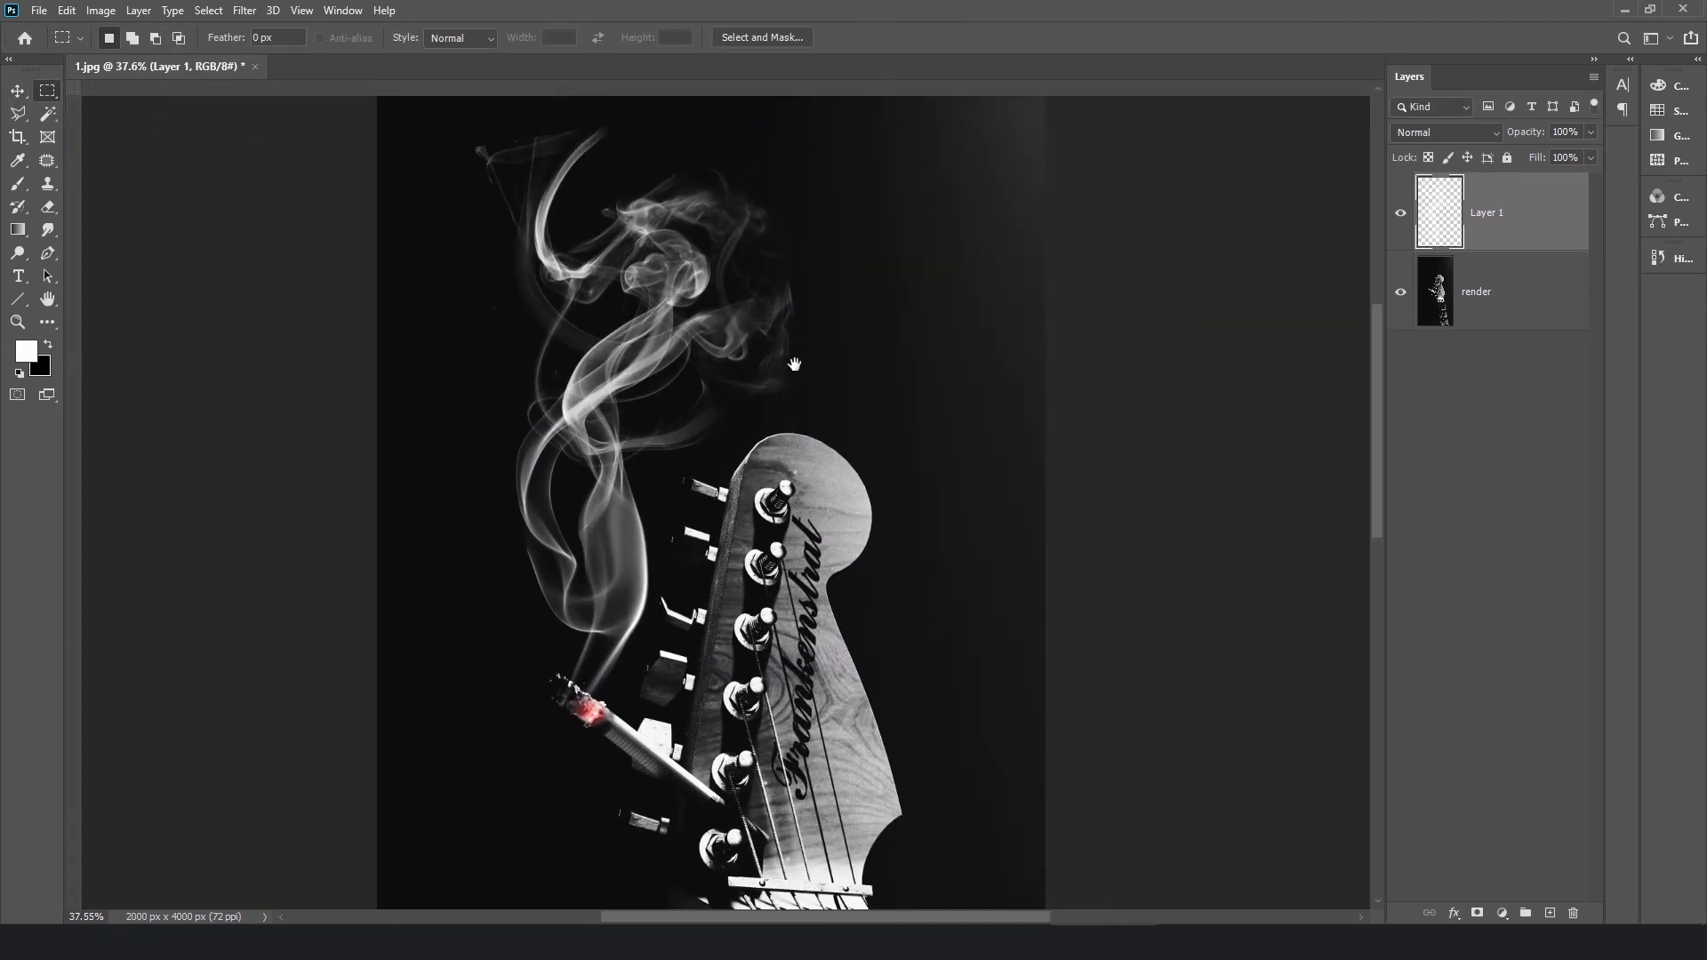